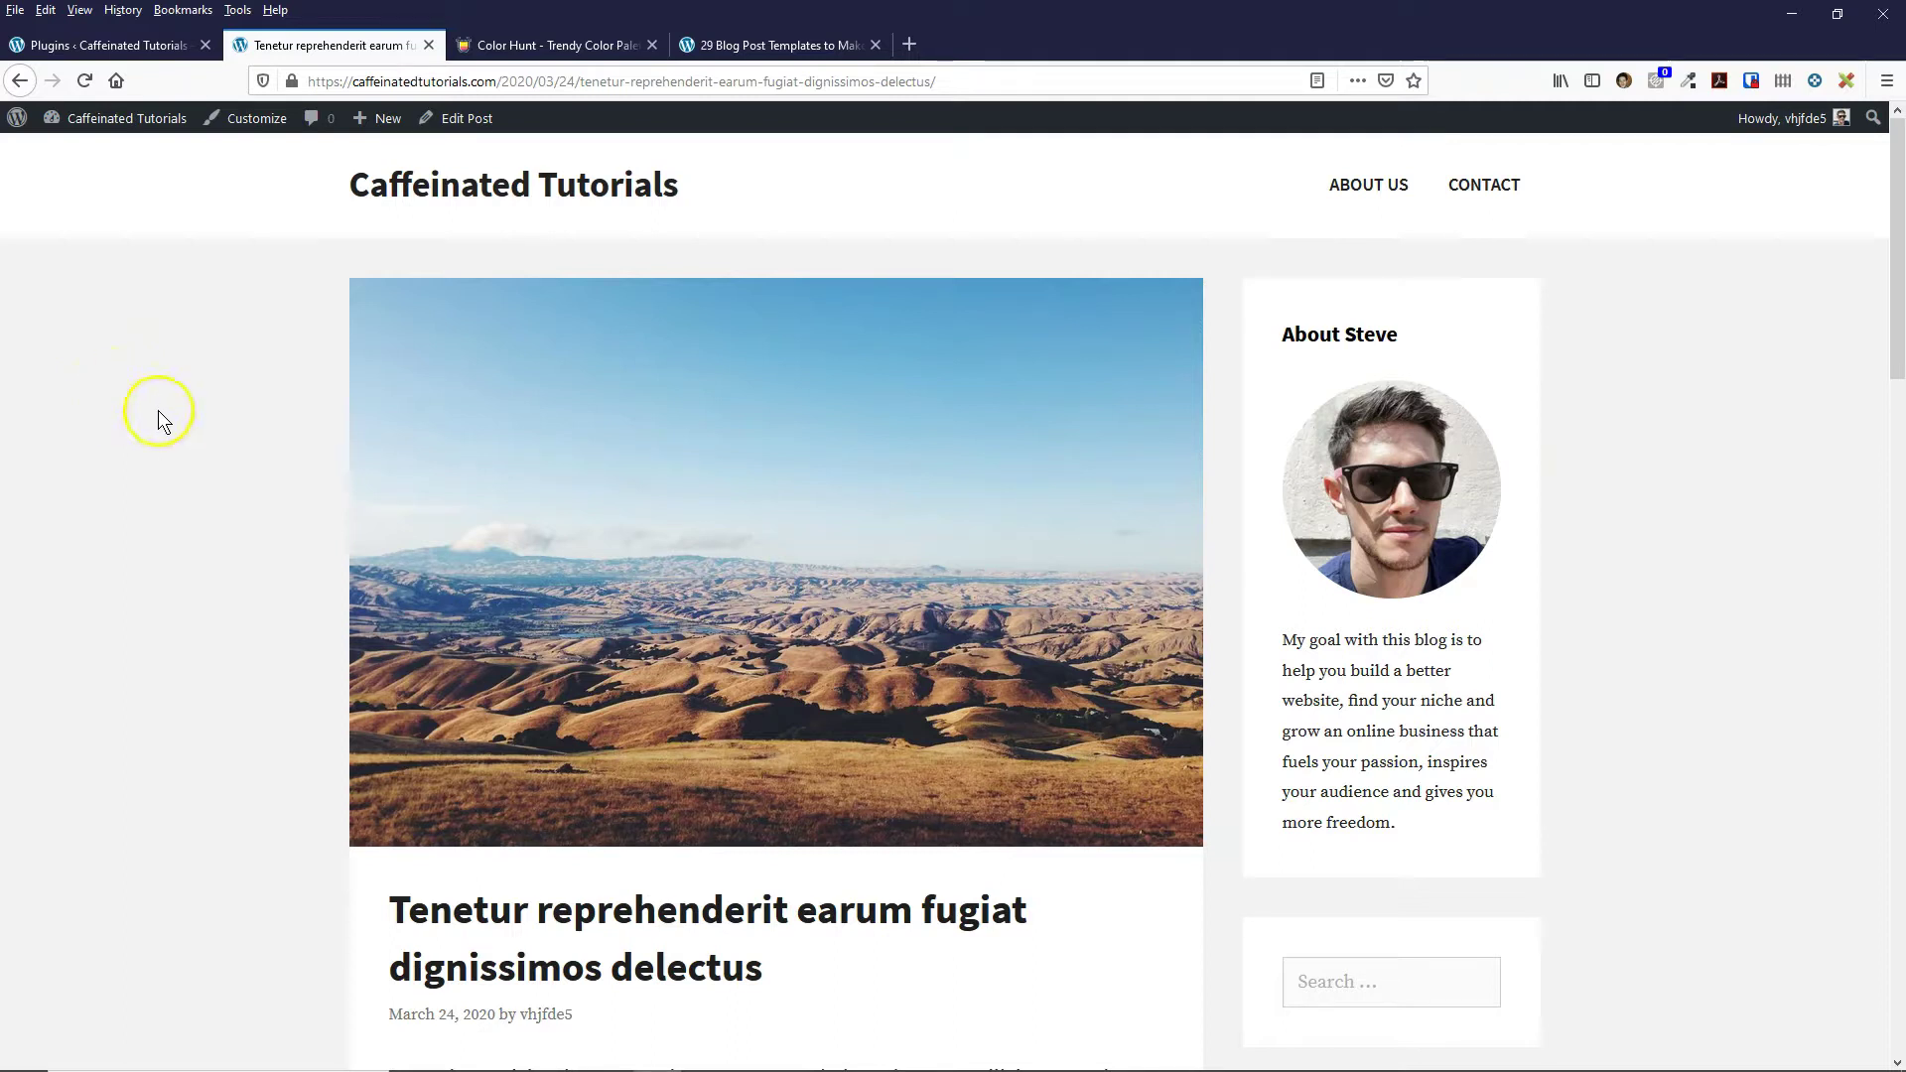
- Open the '29 Blog Post Templates' reference post and scroll down to its round footer social icons
{"action": "left_click", "coordinate": [746, 41]}
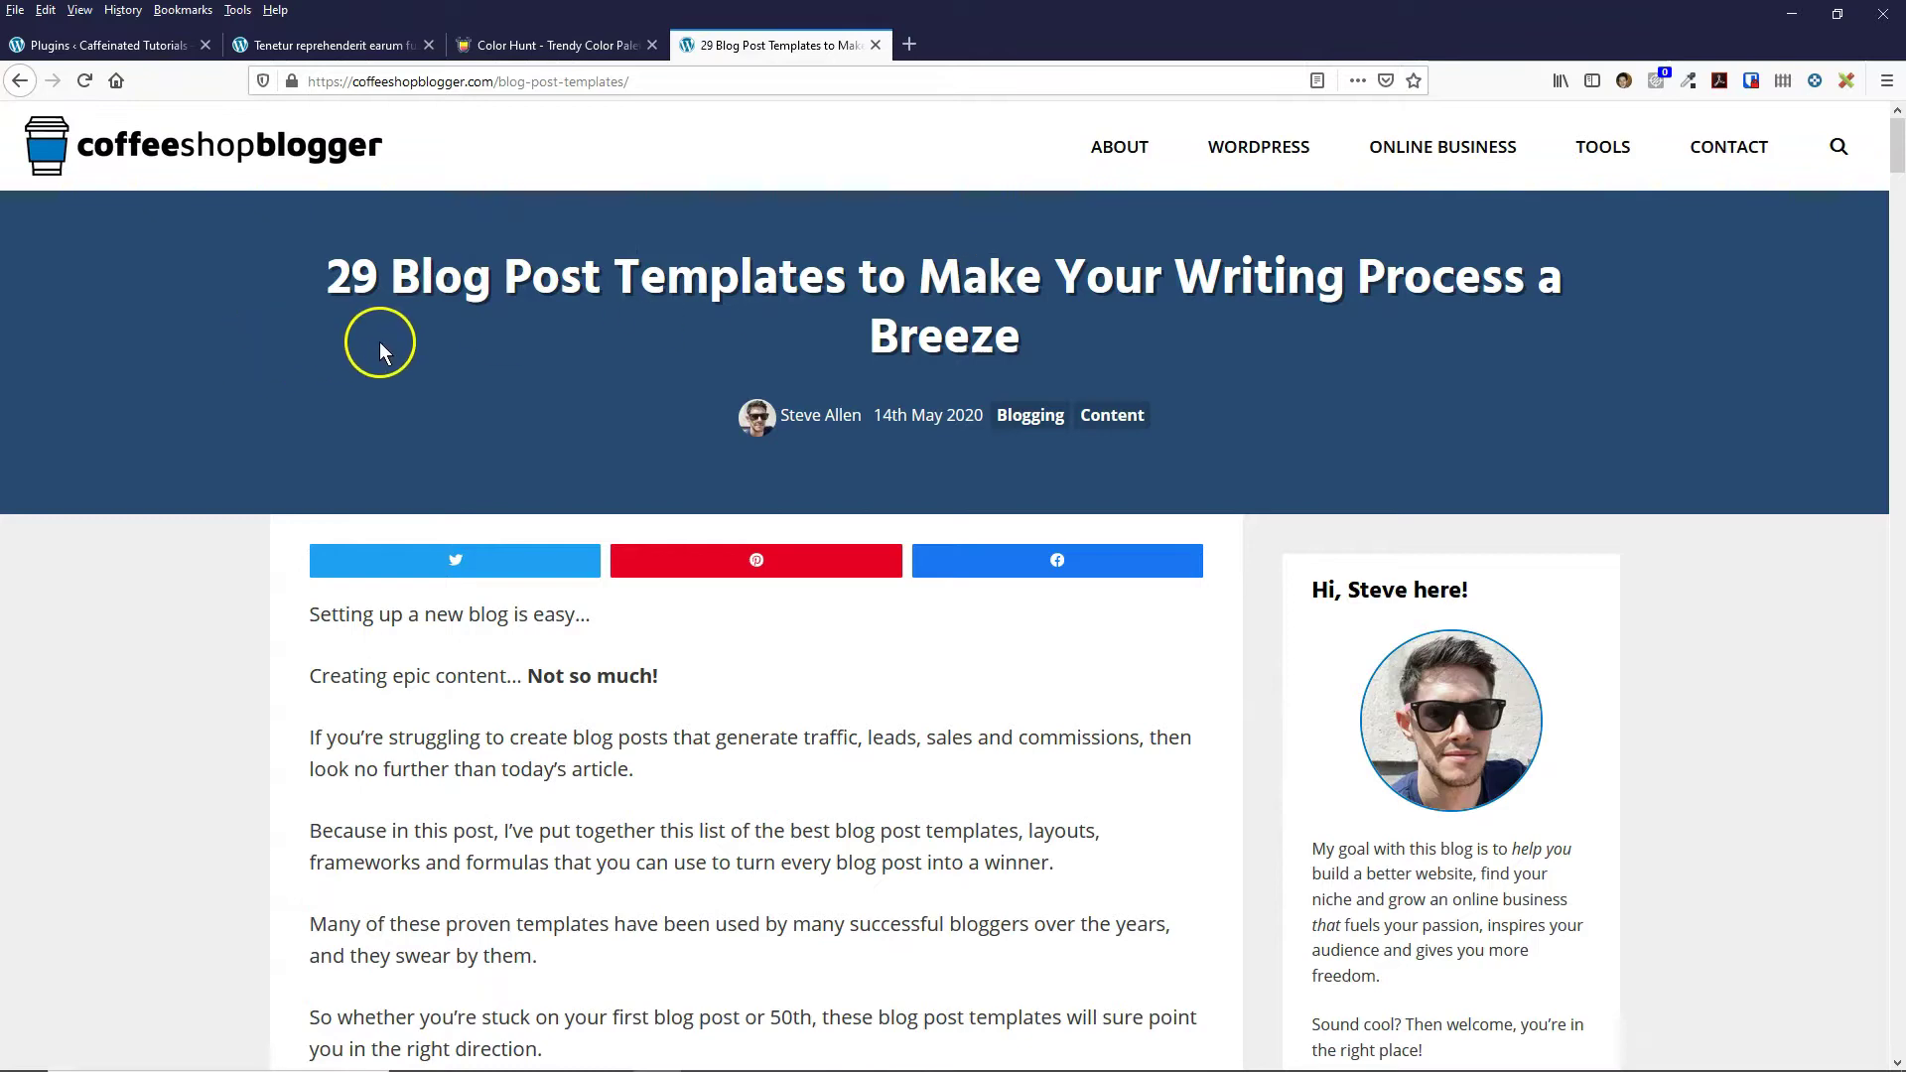
{"action": "left_click_drag", "start_coordinate": [1896, 158], "coordinate": [1876, 1035]}
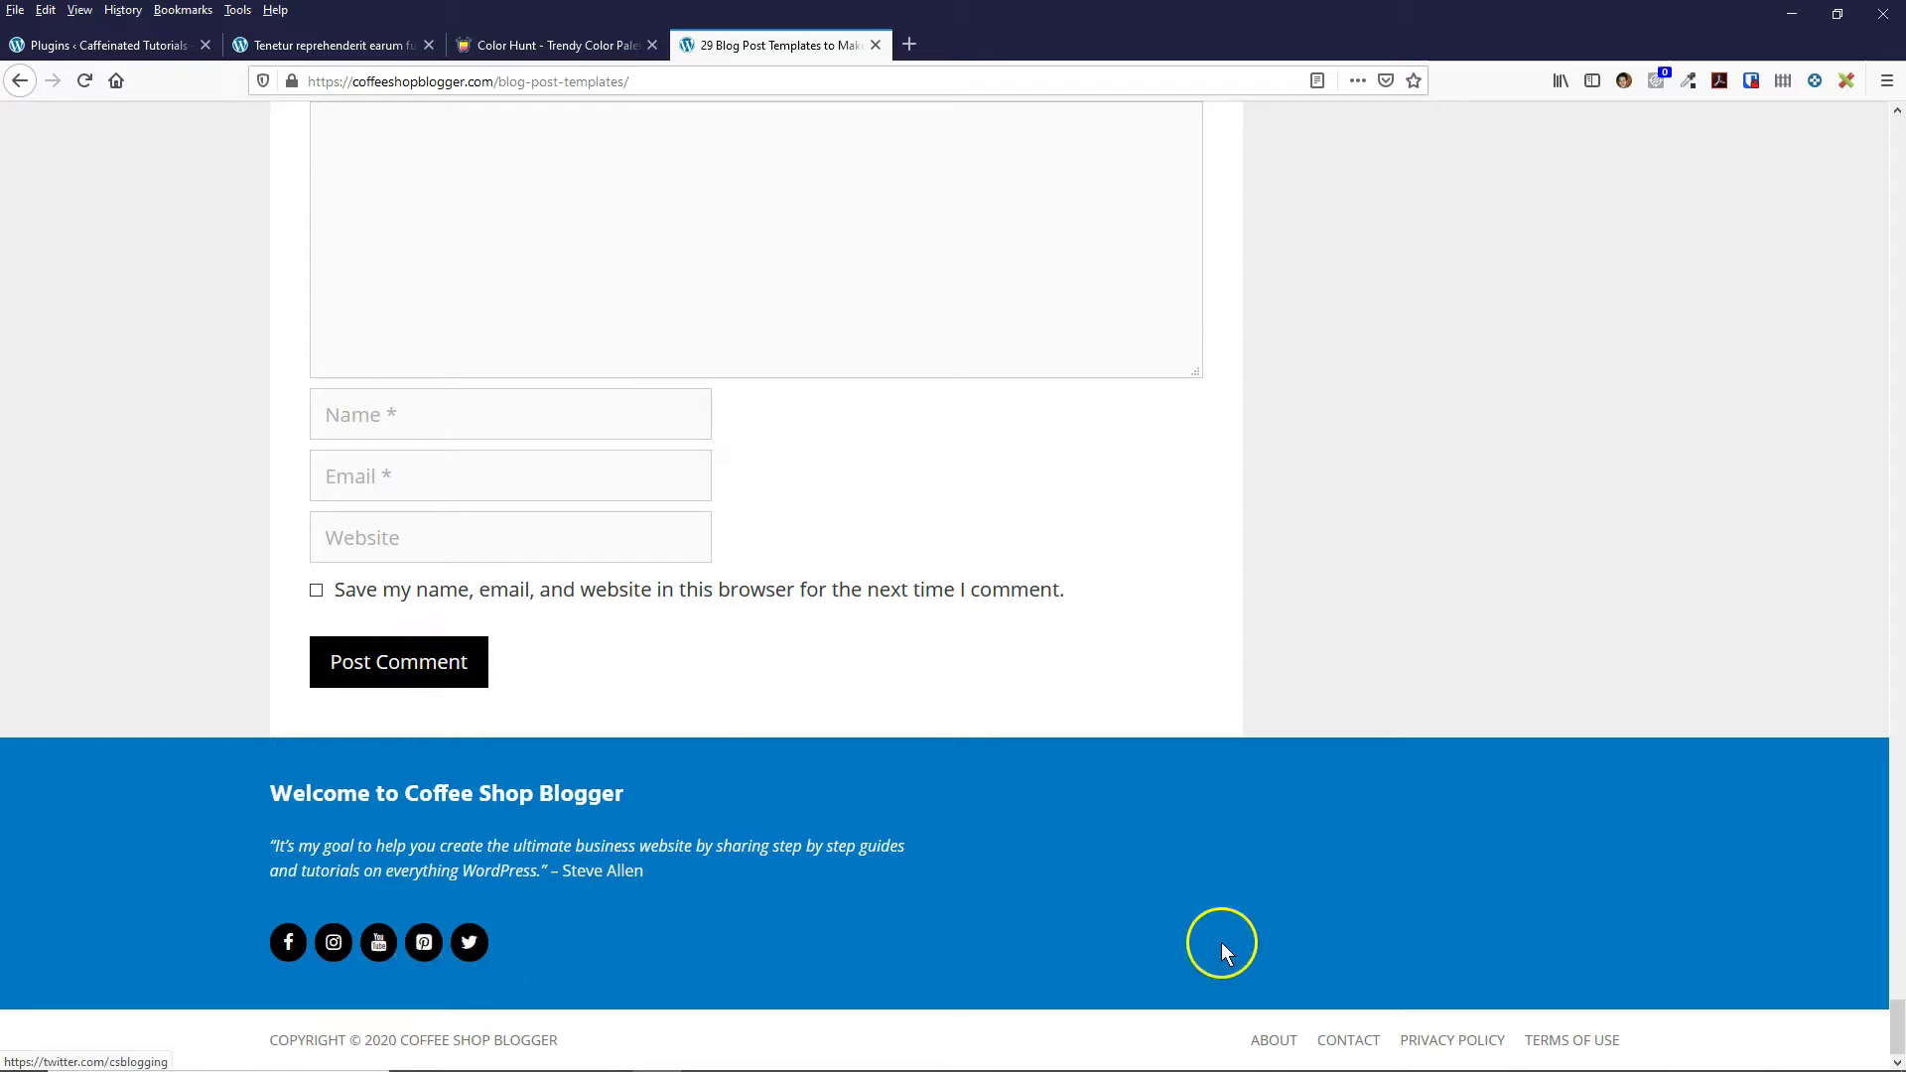
- Review the reference footer icons, then go back to the Caffeinated Tutorials test post
{"action": "left_click_drag", "start_coordinate": [1898, 1028], "coordinate": [1898, 963]}
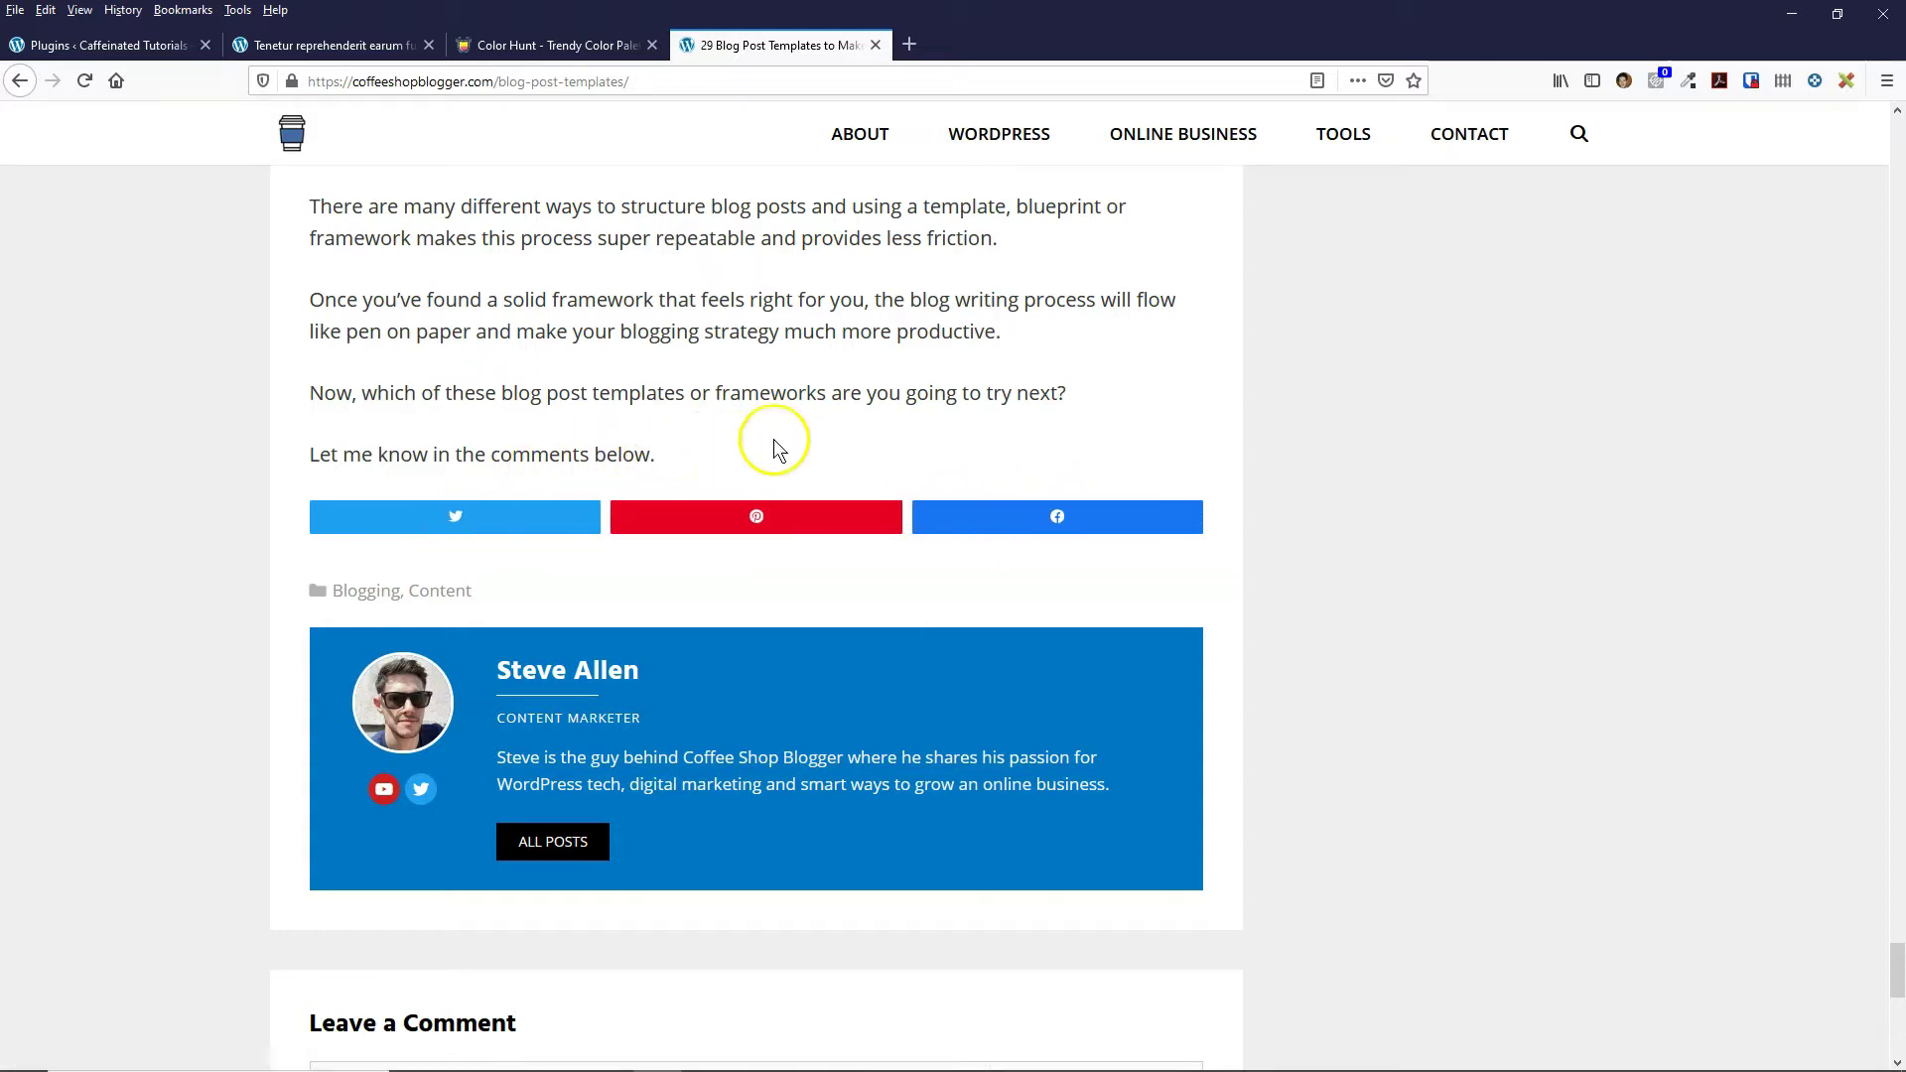
{"action": "left_click_drag", "start_coordinate": [1897, 963], "coordinate": [1898, 1033]}
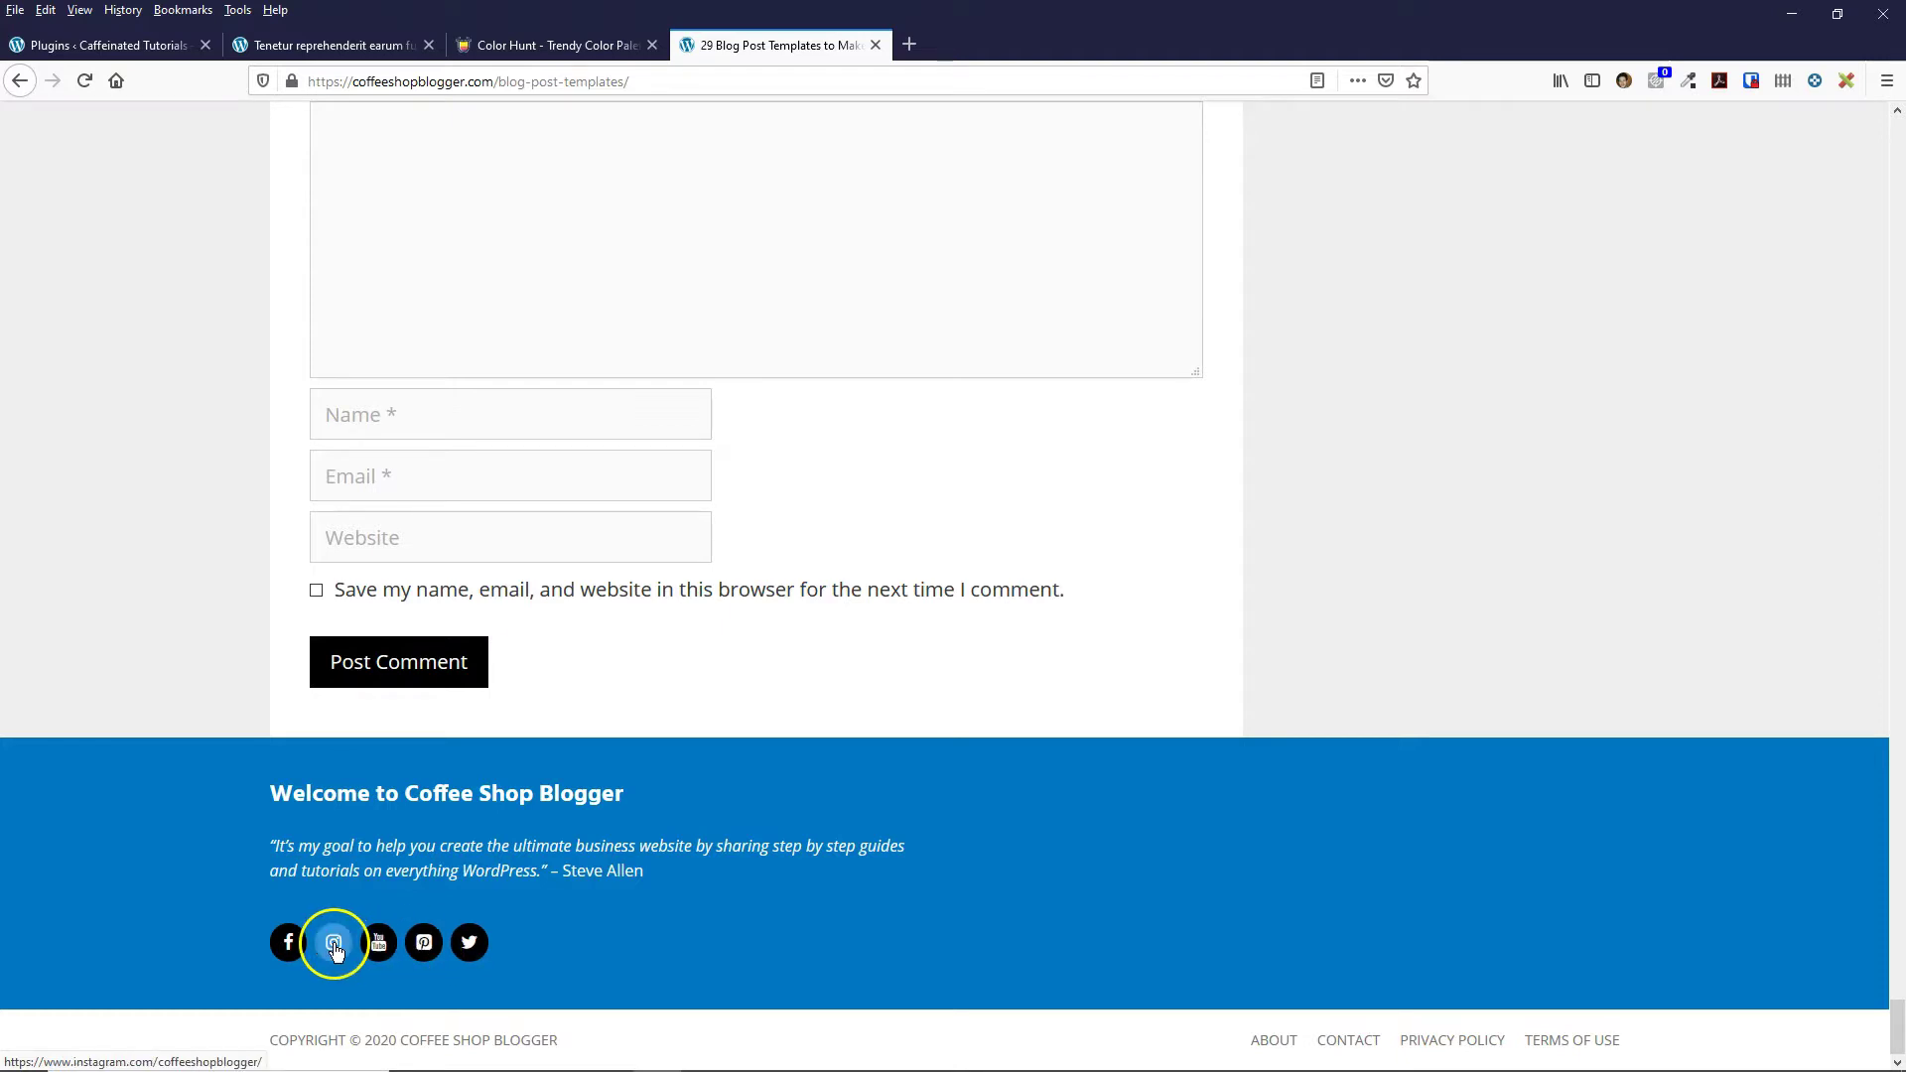
{"action": "key", "text": "ctrl+Page_Up"}
{"action": "key", "text": "ctrl+Page_Up"}
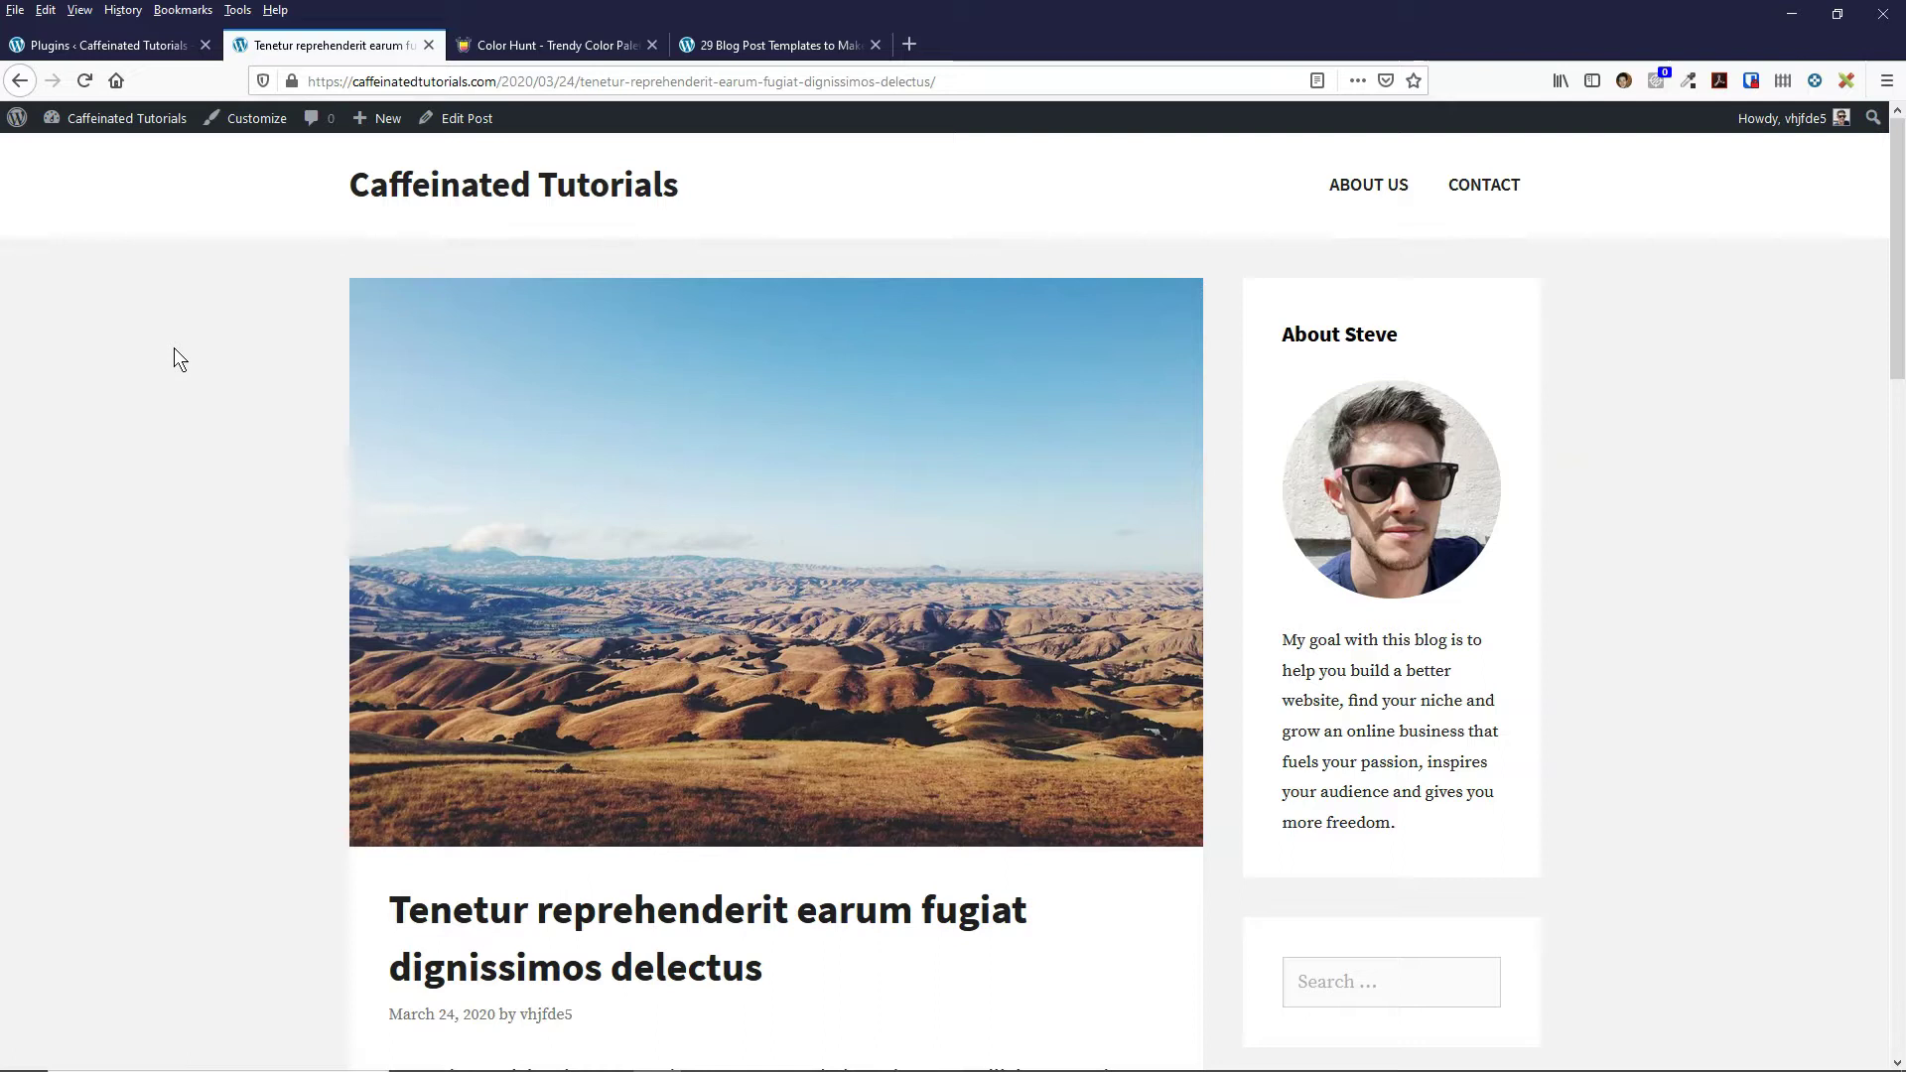
- Search the plugin directory for 'lightweight', glancing at the post sidebar for comparison
{"action": "left_click", "coordinate": [139, 45]}
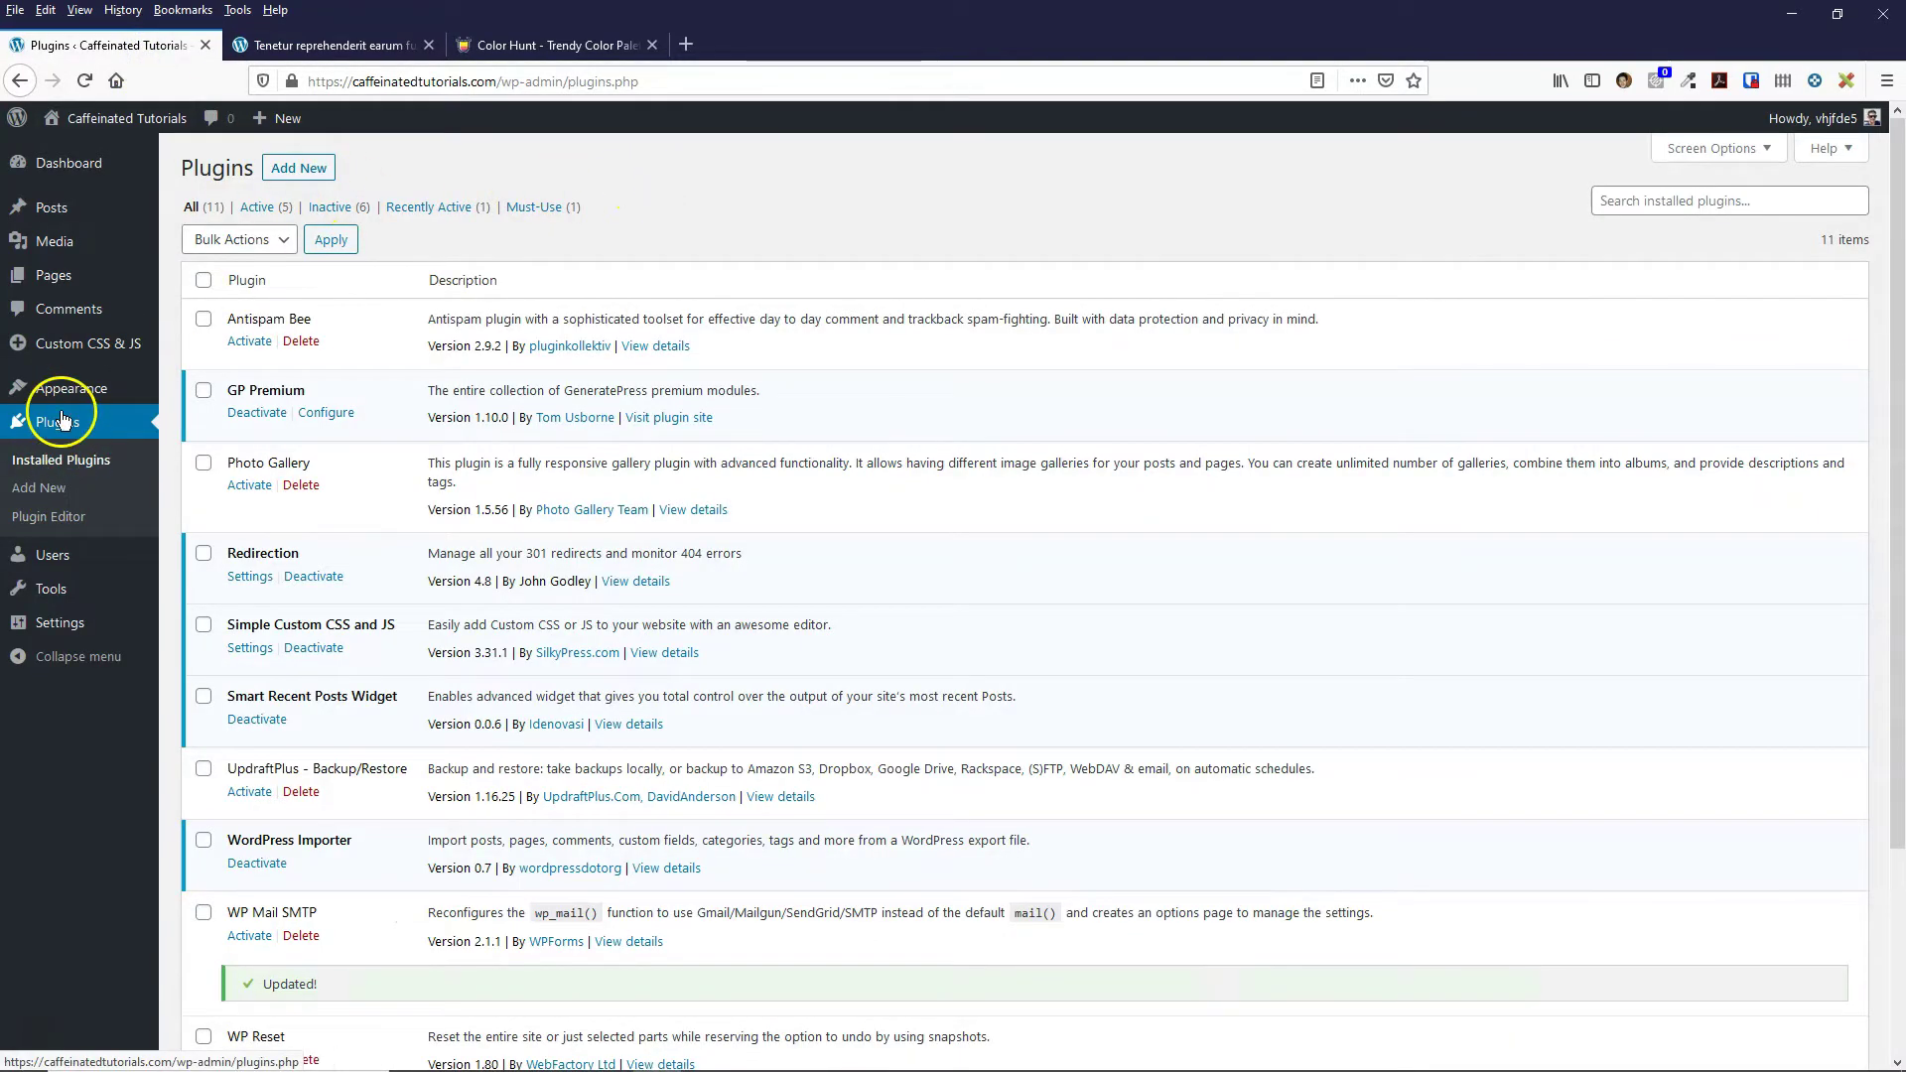
{"action": "left_click", "coordinate": [40, 487]}
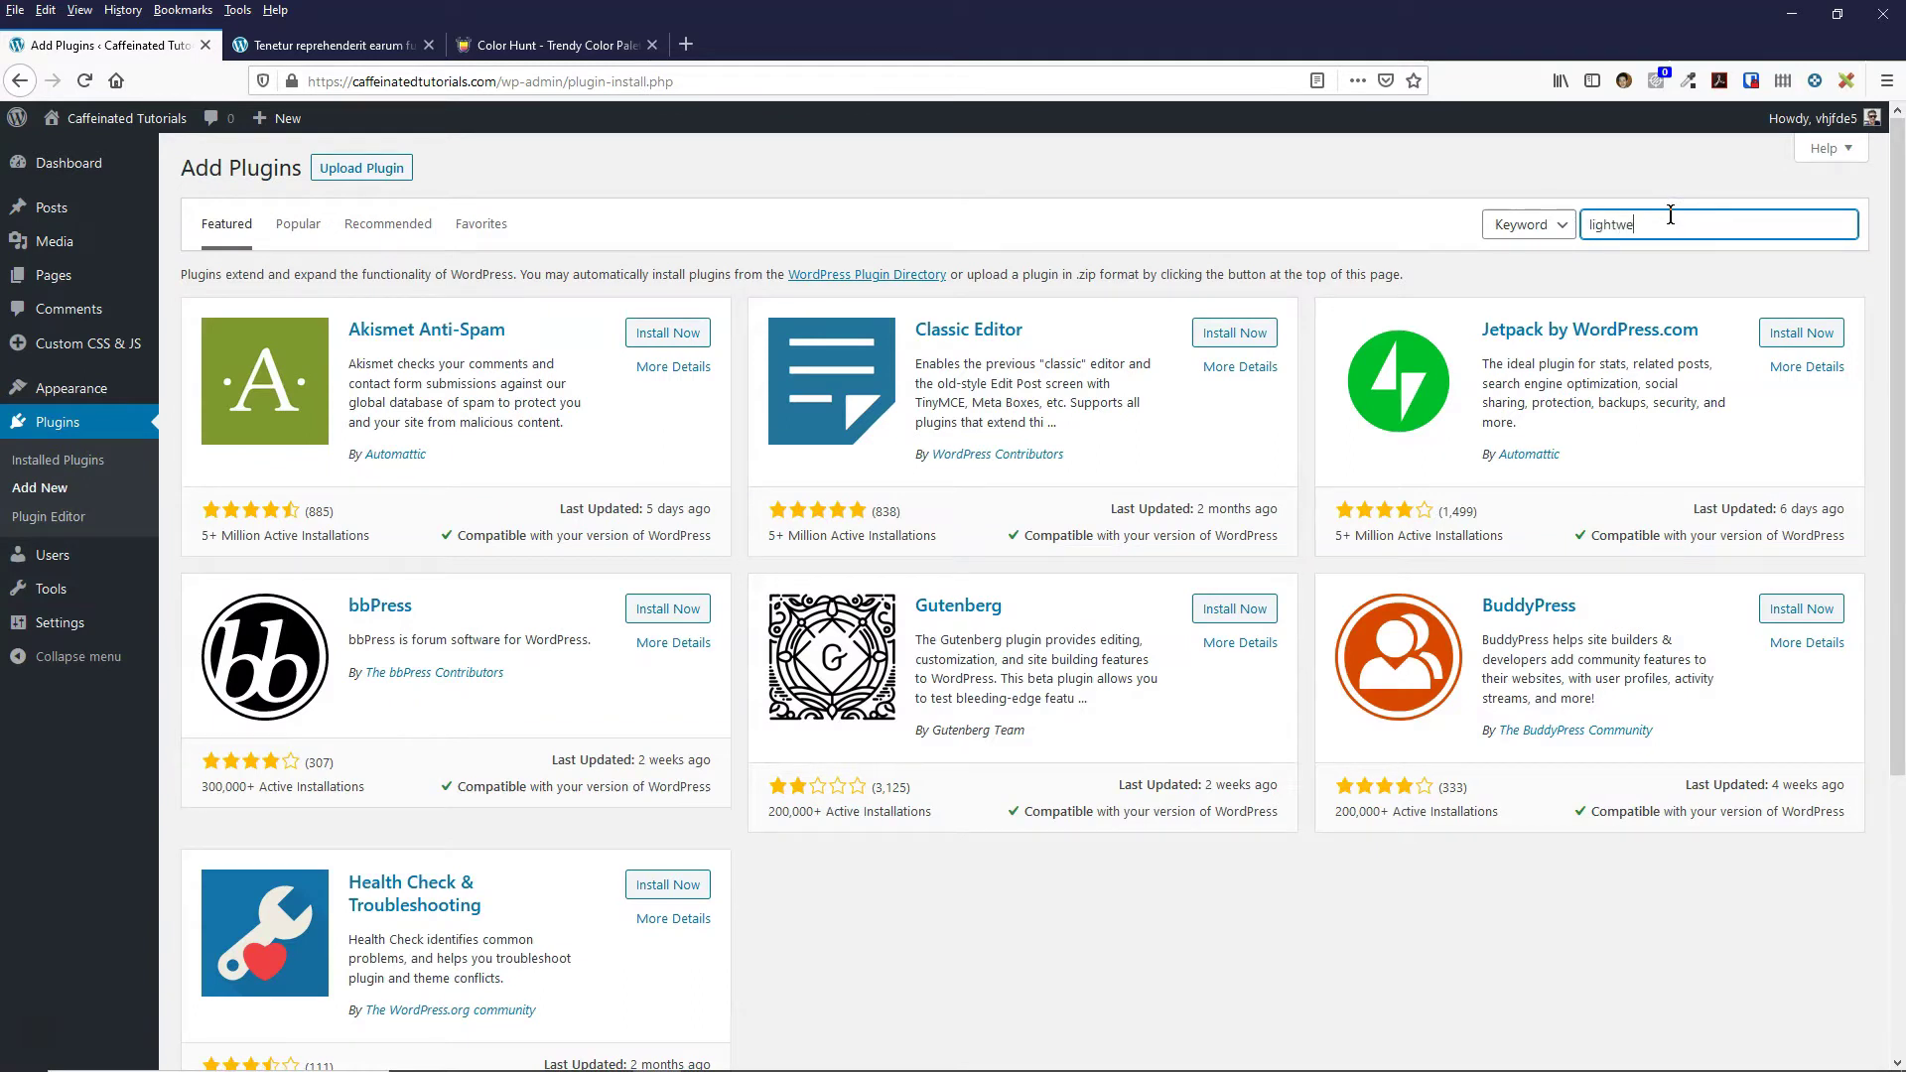
{"action": "key", "text": "Return"}
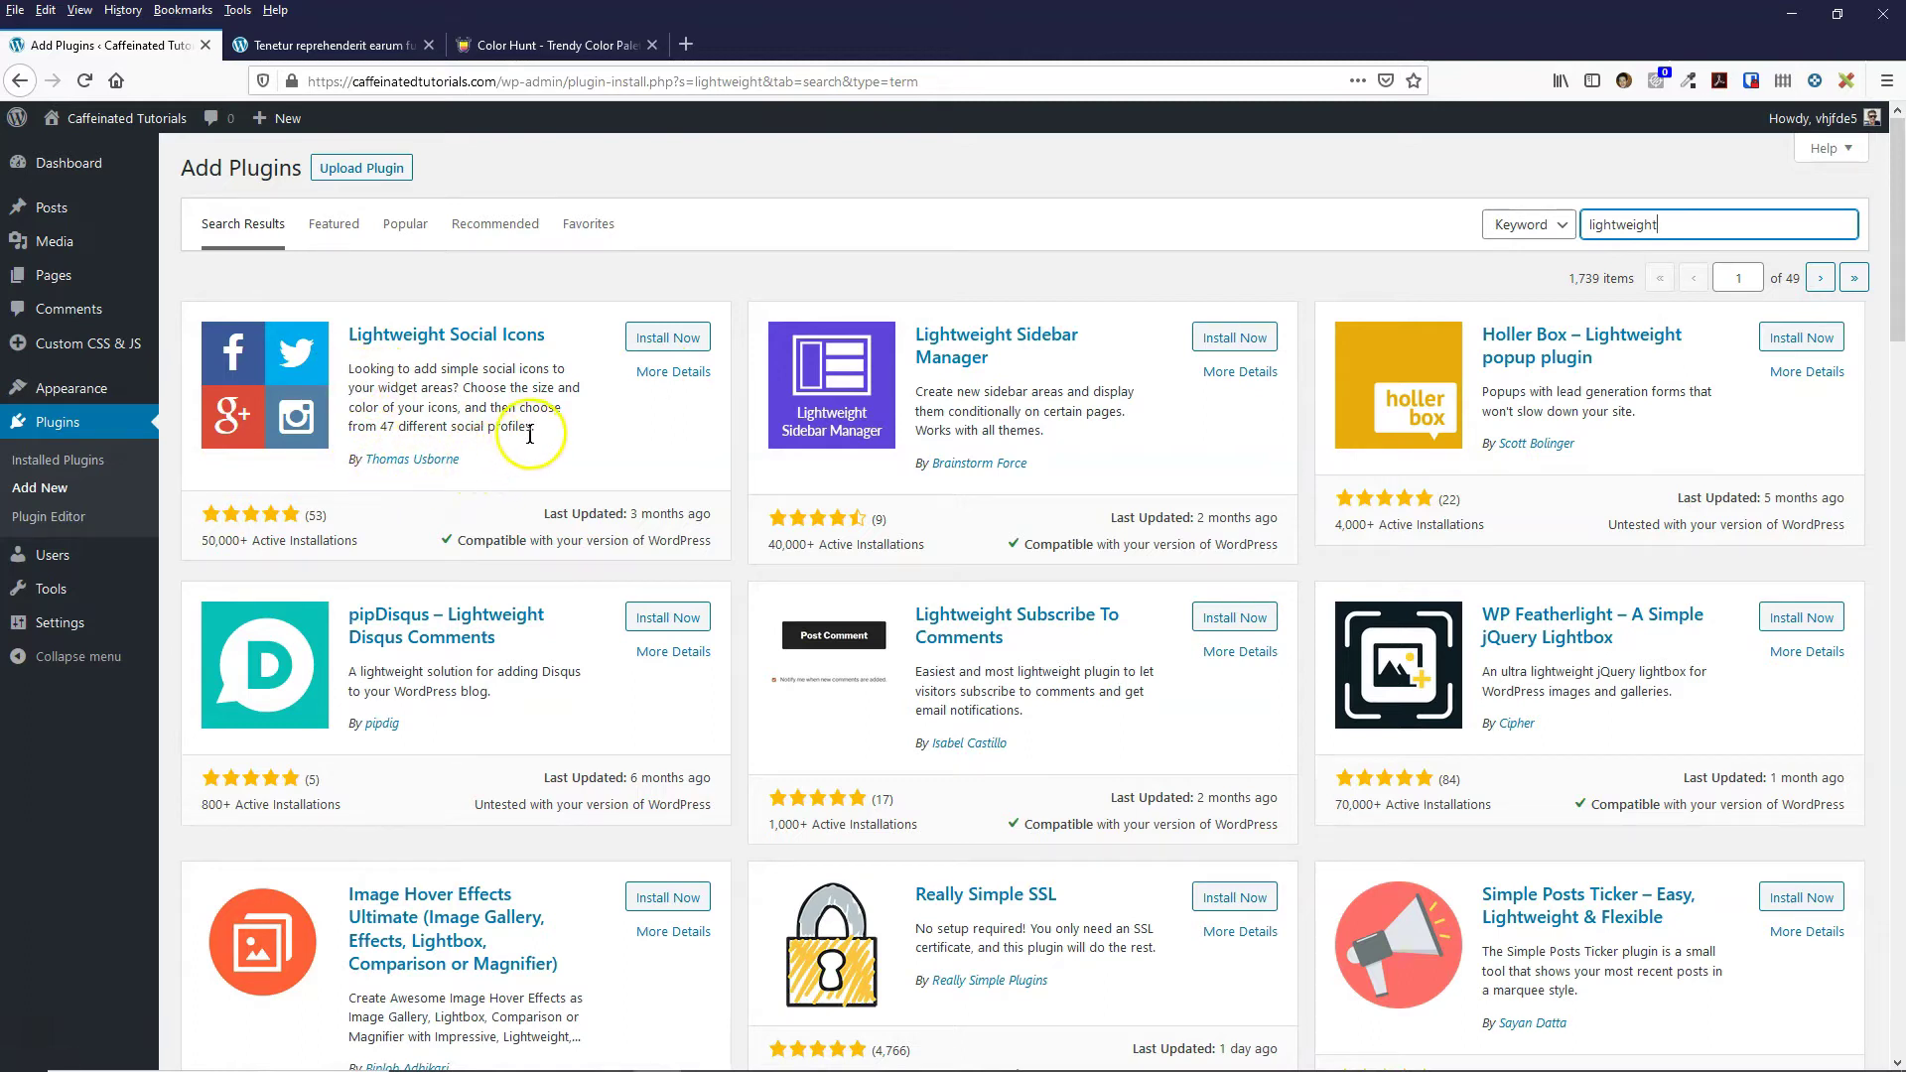
{"action": "left_click", "coordinate": [397, 45]}
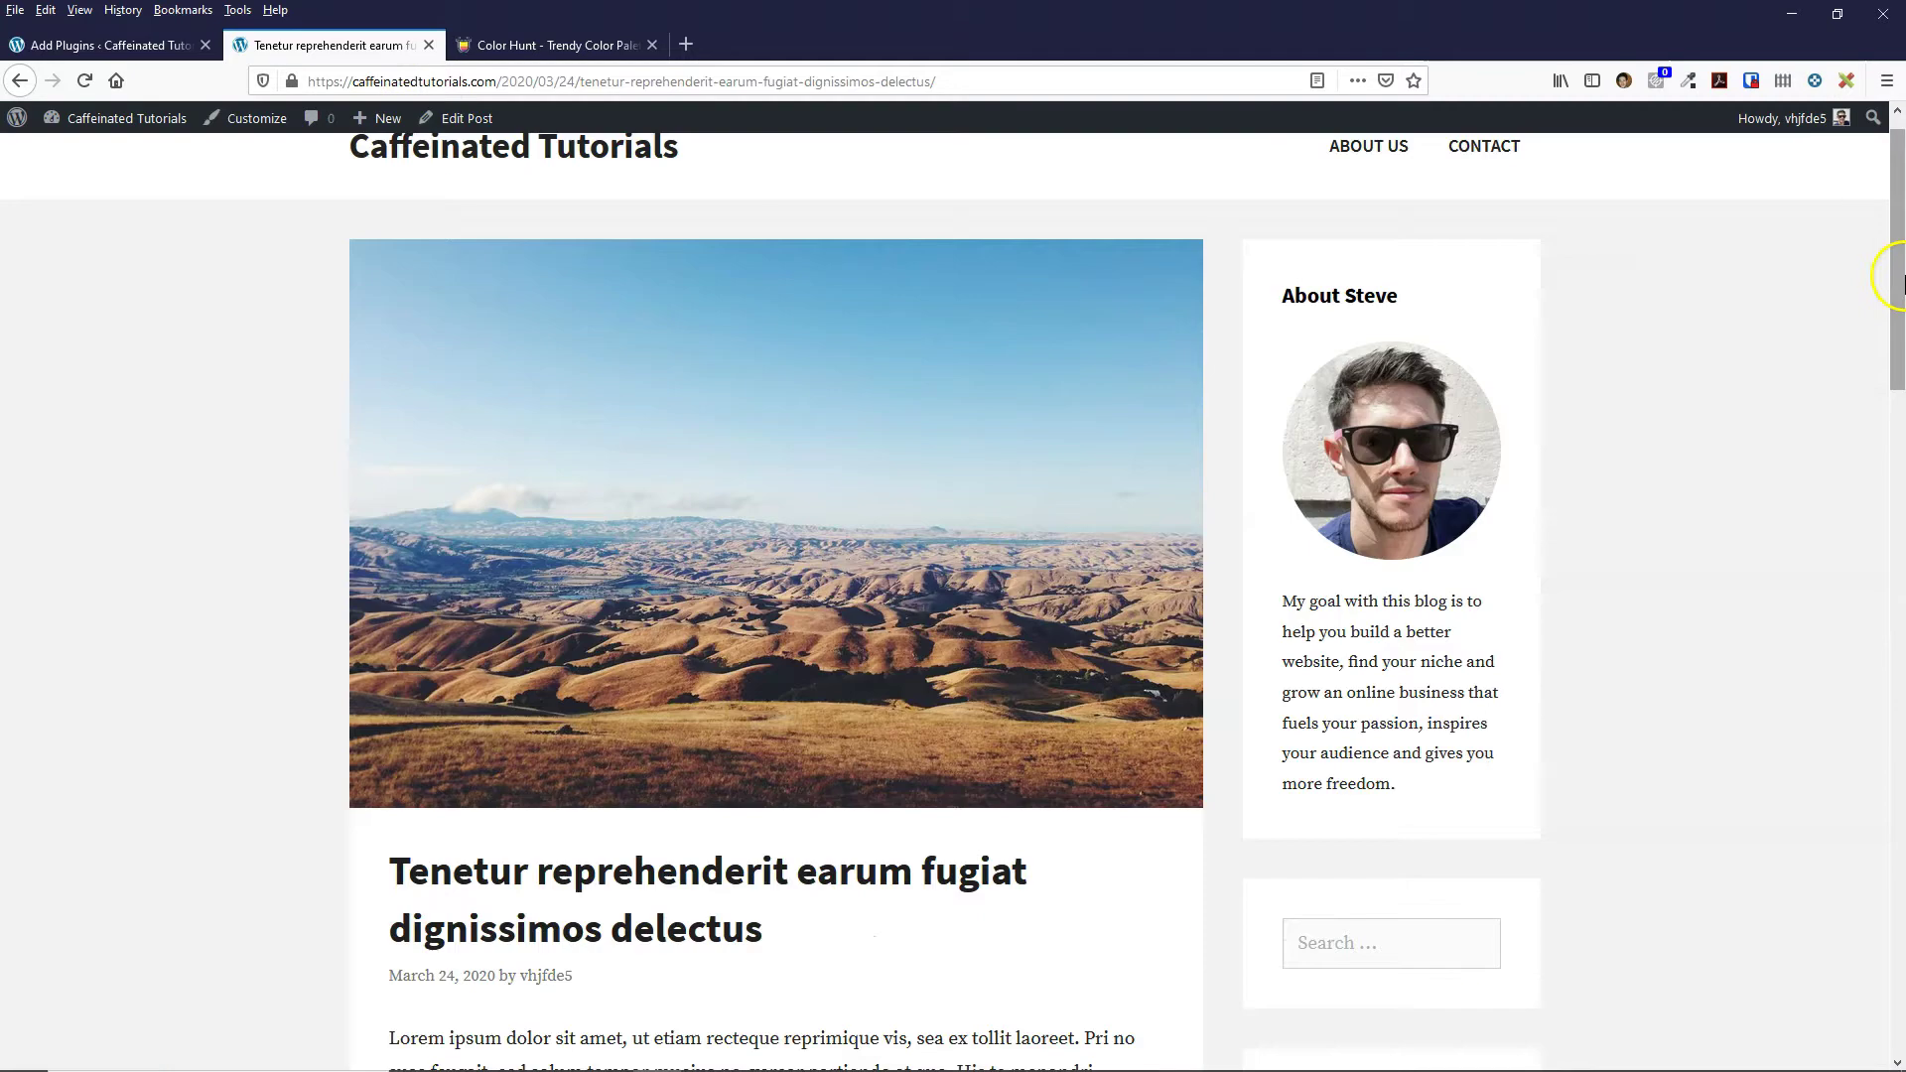
{"action": "scroll", "coordinate": [1900, 250], "scroll_direction": "up", "scroll_amount": 1}
{"action": "scroll", "coordinate": [1900, 250], "scroll_direction": "down", "scroll_amount": 3}
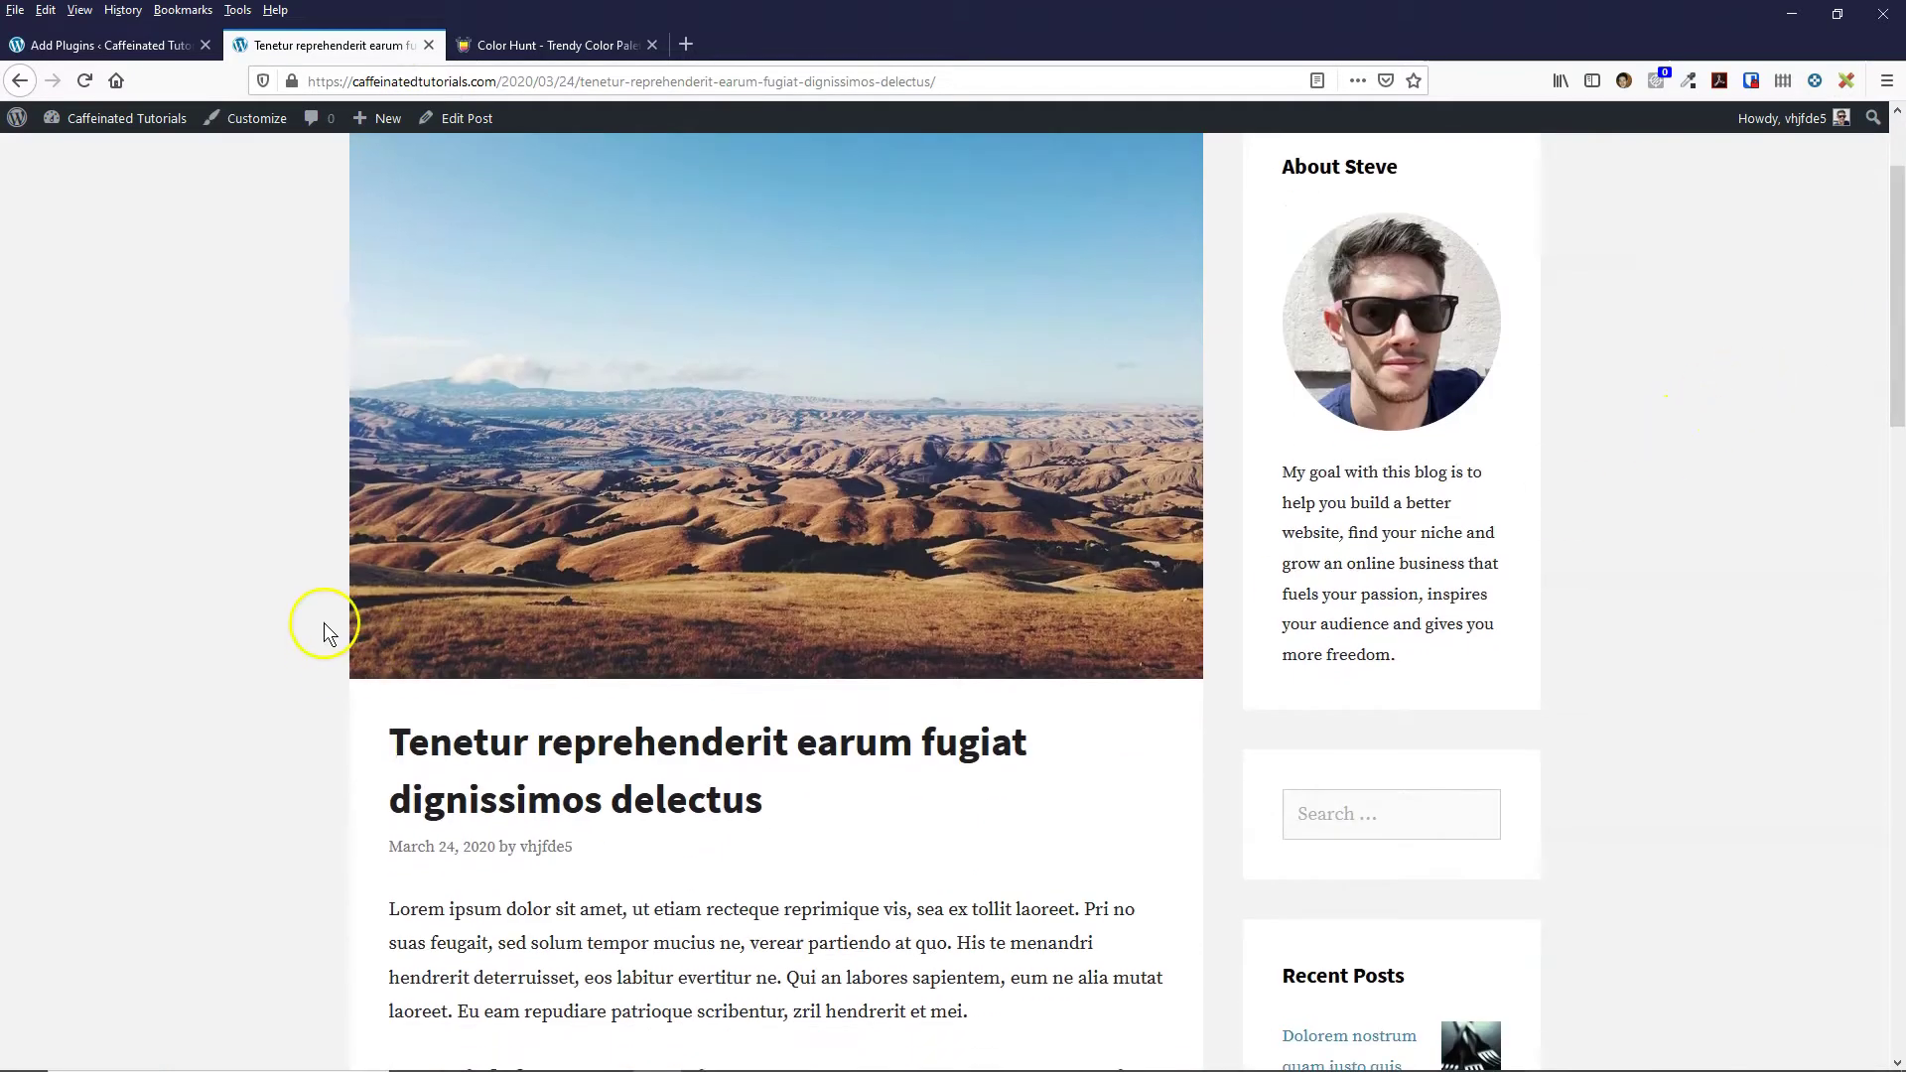
{"action": "key", "text": "ctrl+shift+Tab"}
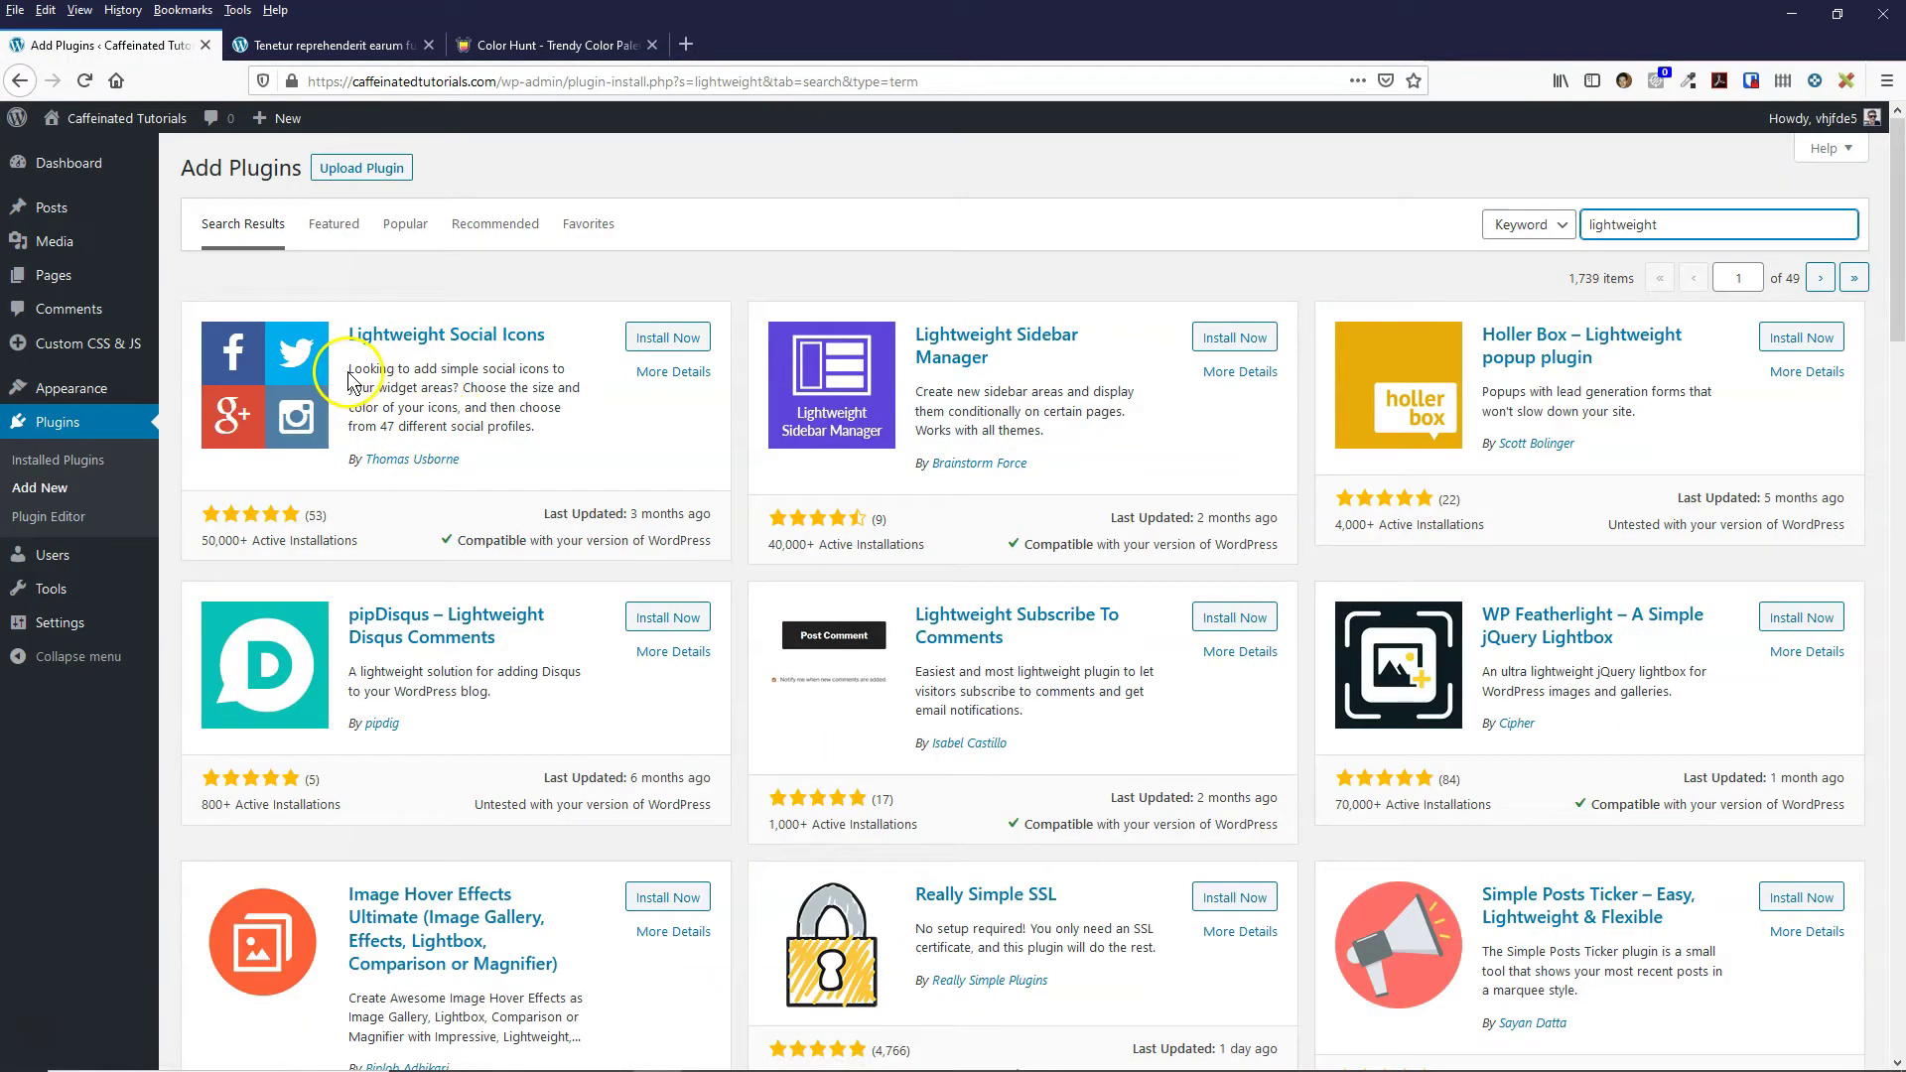
- Install and activate the Lightweight Social Icons plugin
{"action": "left_click_drag", "start_coordinate": [349, 370], "coordinate": [489, 433]}
{"action": "left_click", "coordinate": [552, 443]}
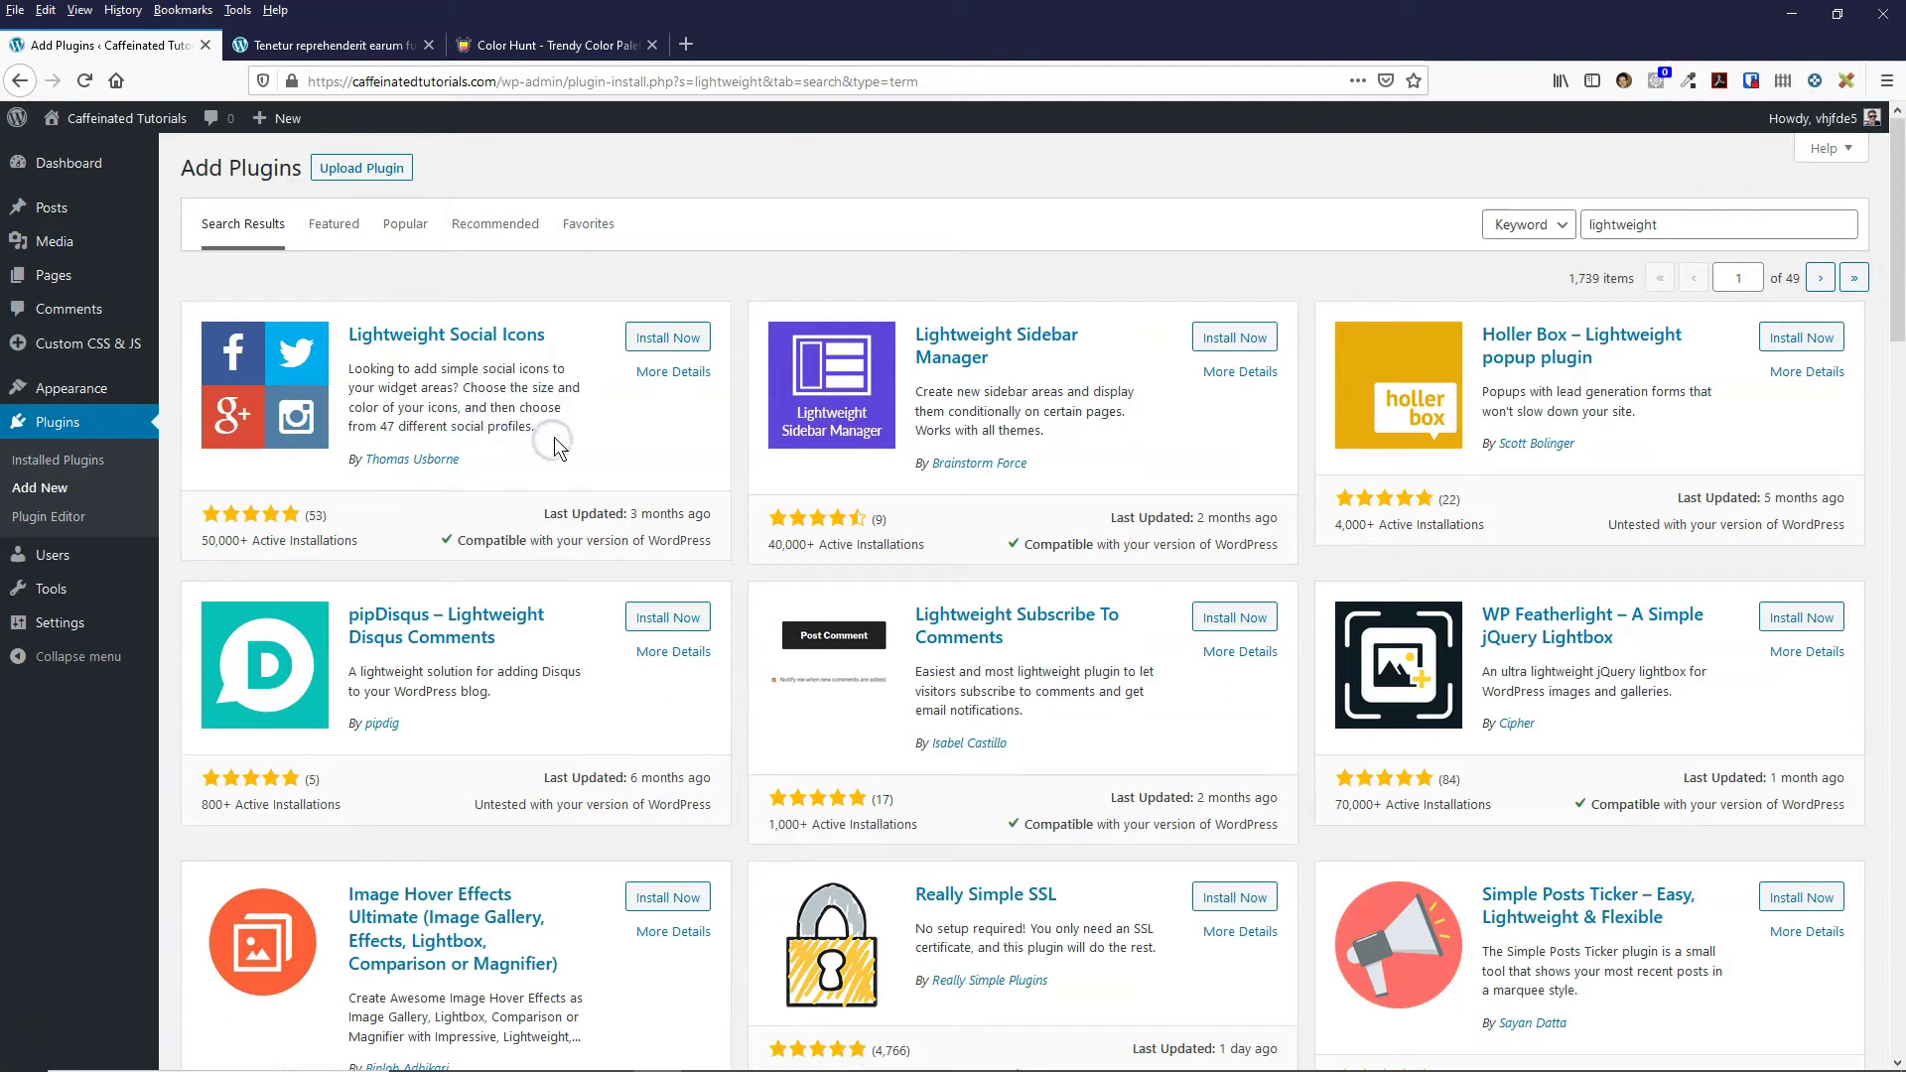
{"action": "left_click", "coordinate": [668, 338]}
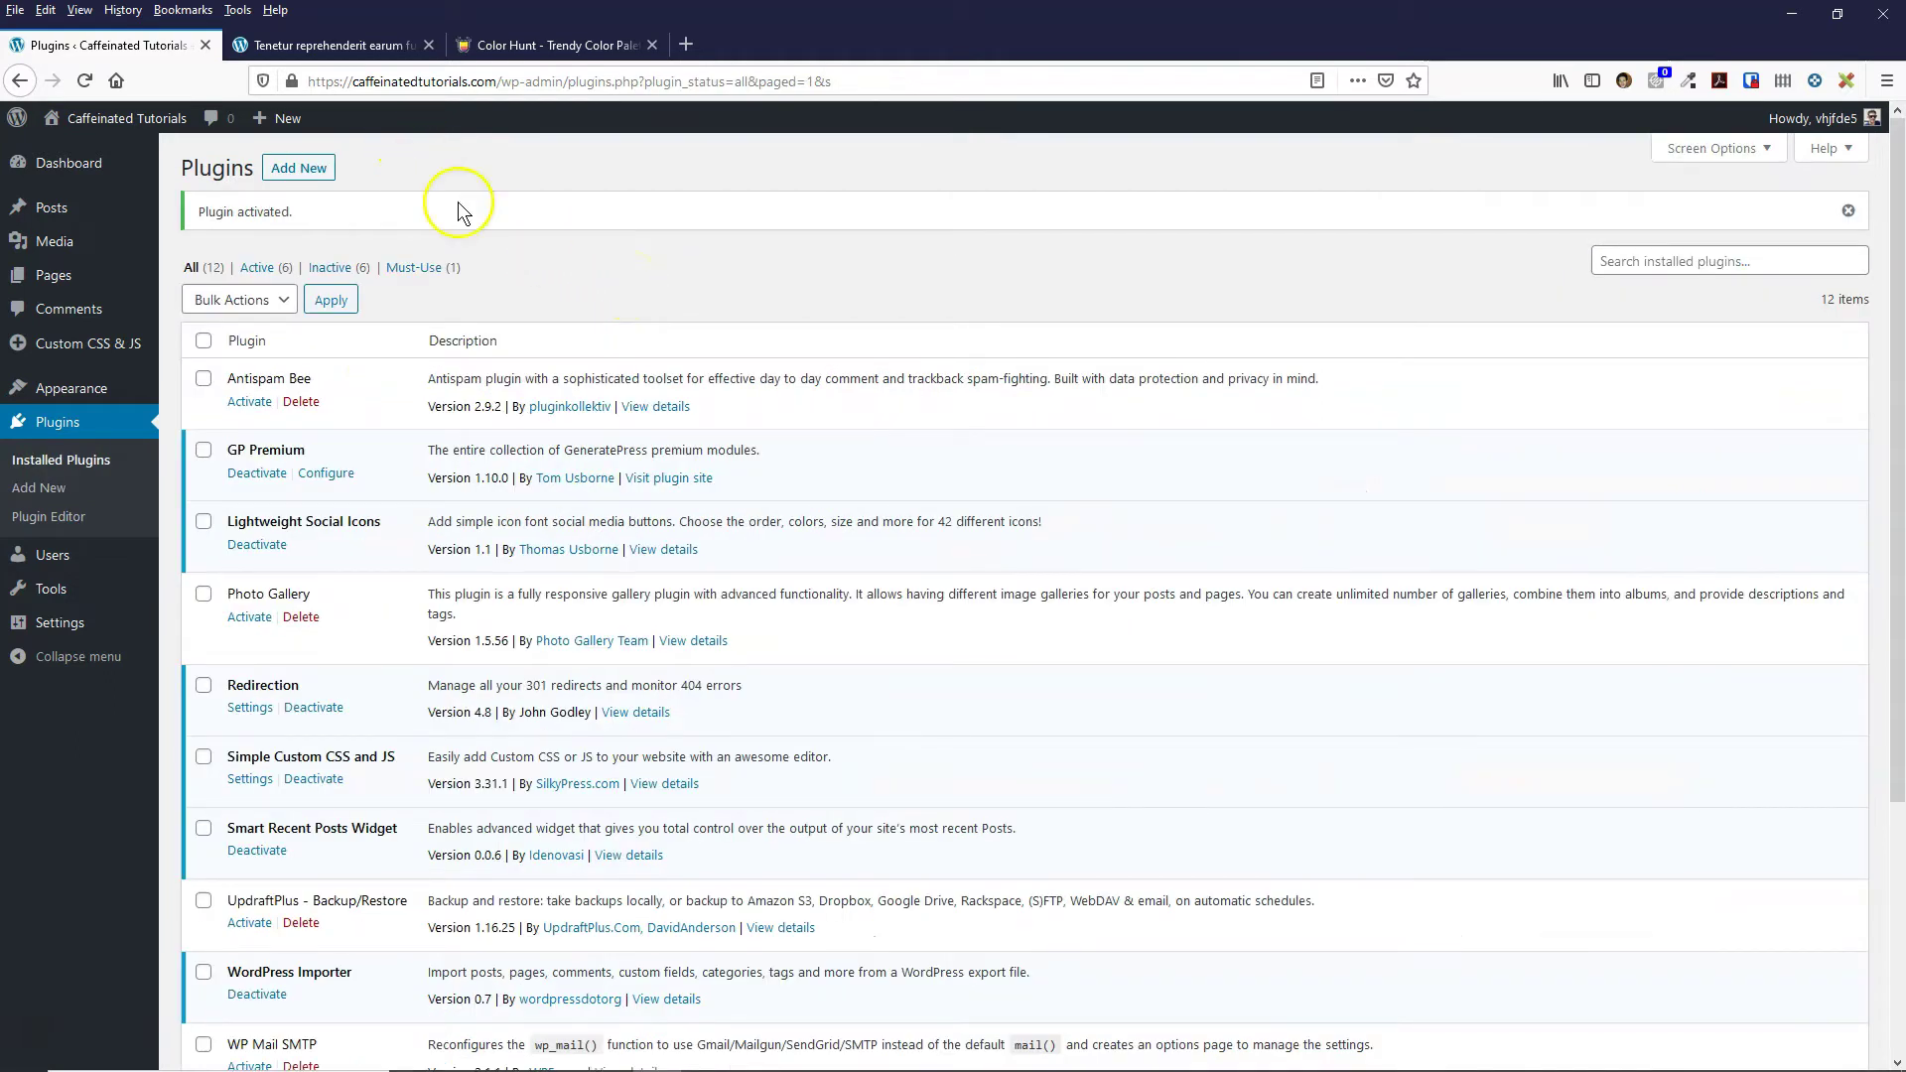
{"action": "mouse_move", "coordinate": [85, 395]}
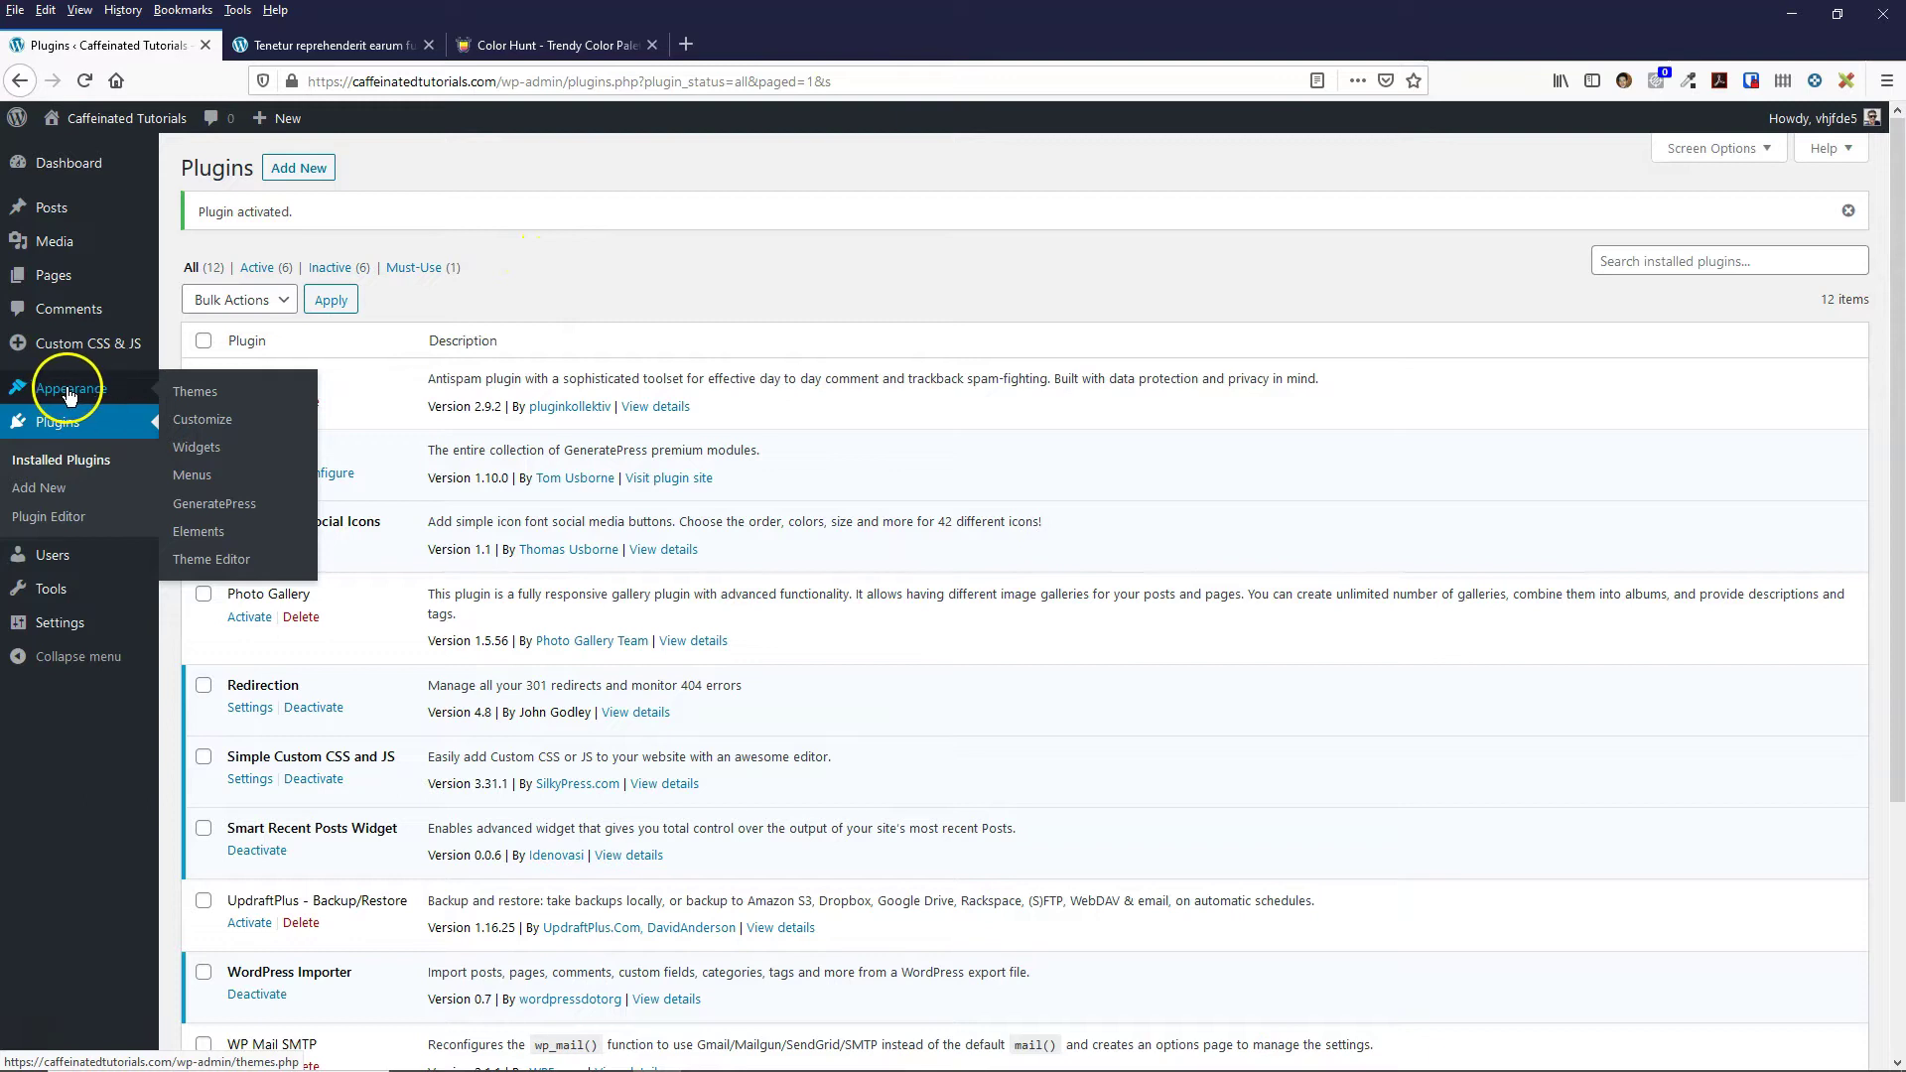
- Add a Lightweight Social Icons widget to the Right Sidebar and drag it below 'Text: About Steve'
{"action": "left_click", "coordinate": [176, 396]}
{"action": "left_click", "coordinate": [197, 446]}
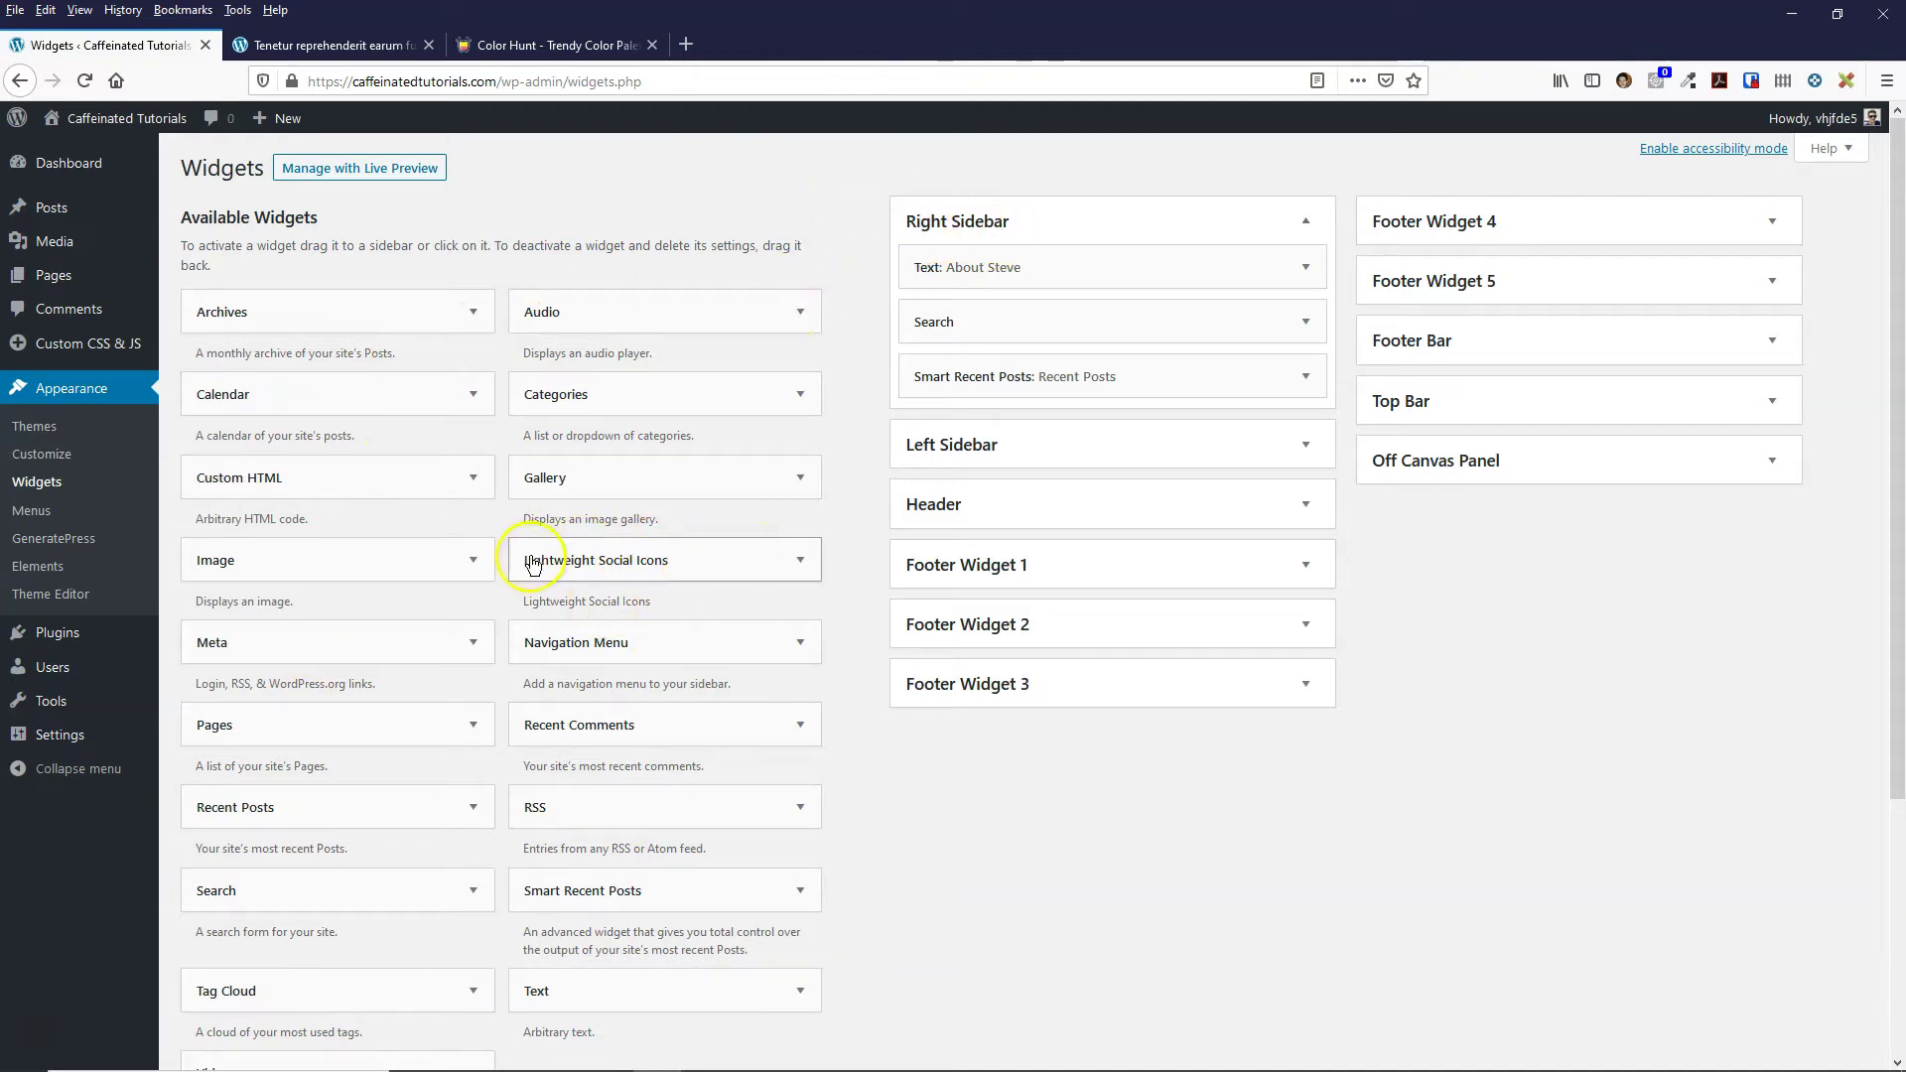
{"action": "left_click", "coordinate": [800, 560]}
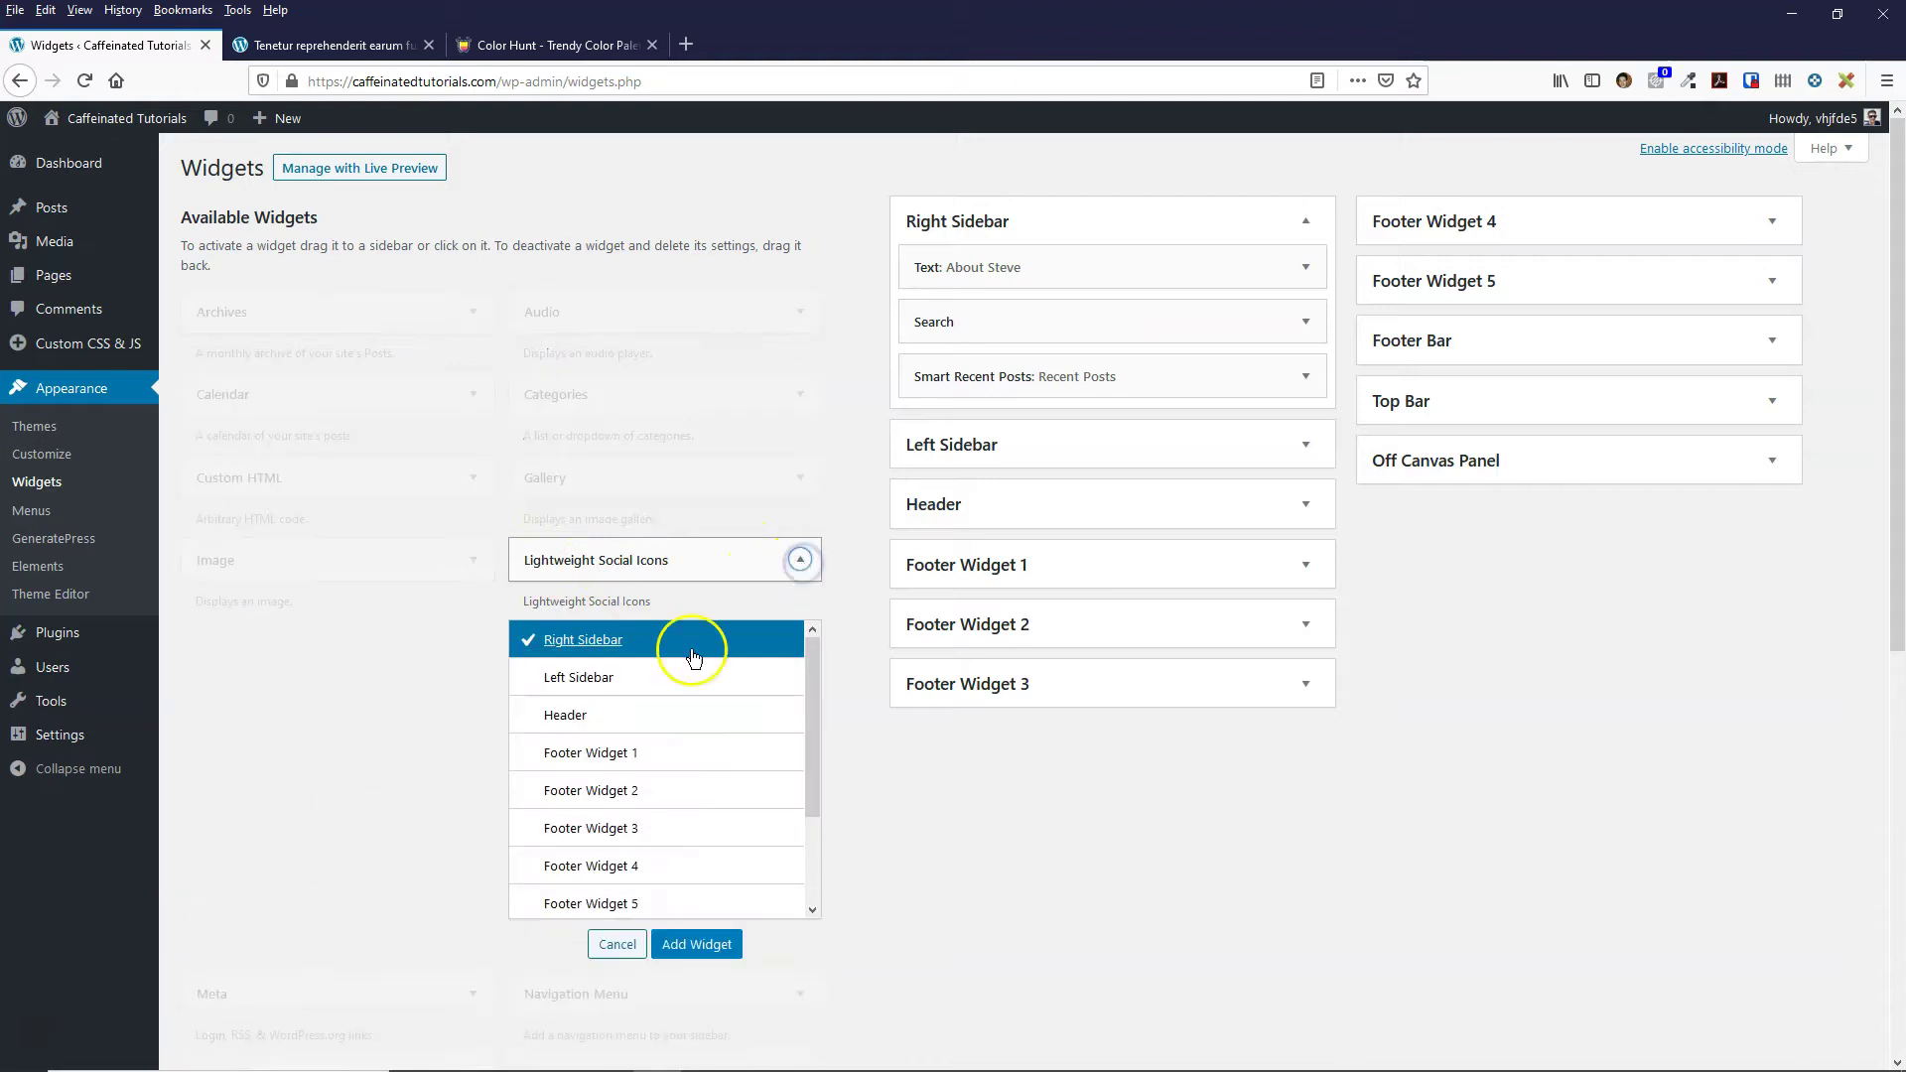
{"action": "left_click", "coordinate": [697, 944]}
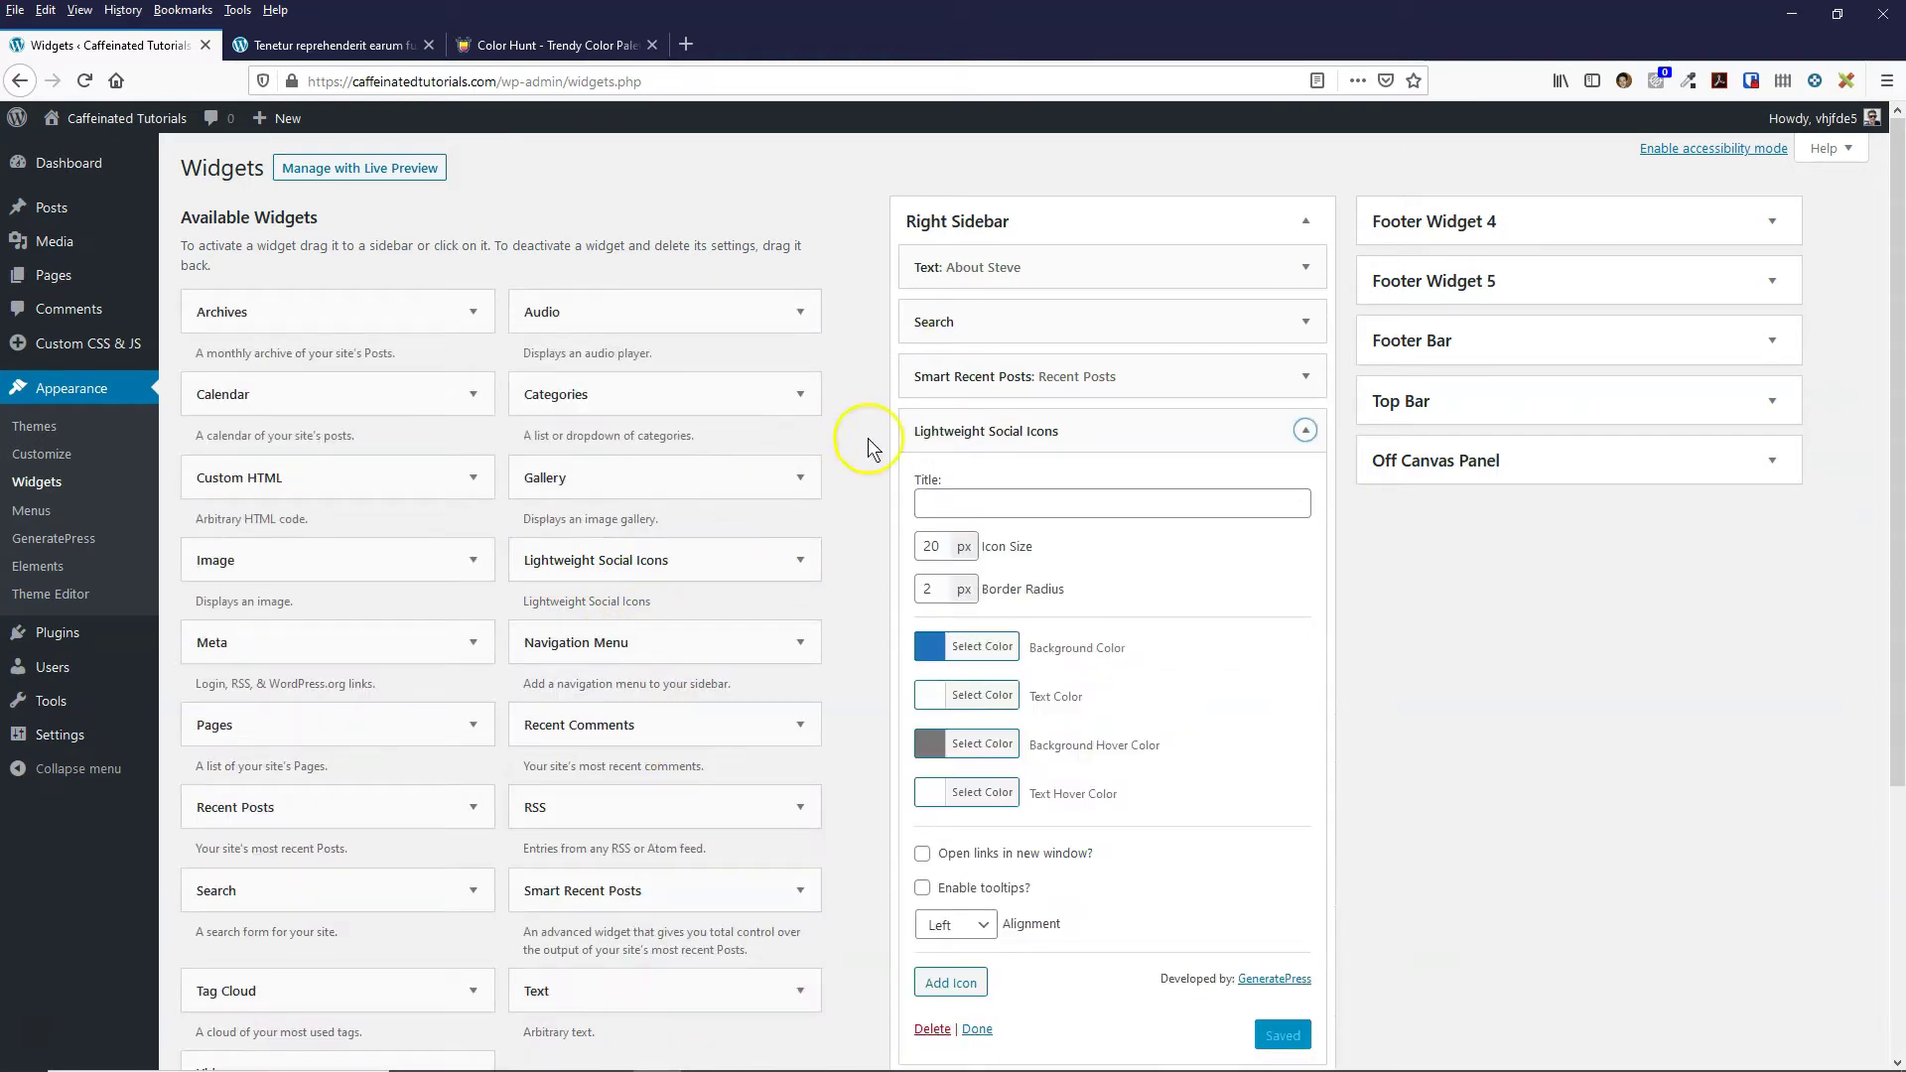
{"action": "left_click", "coordinate": [1306, 433]}
{"action": "left_click_drag", "start_coordinate": [1003, 430], "coordinate": [994, 323]}
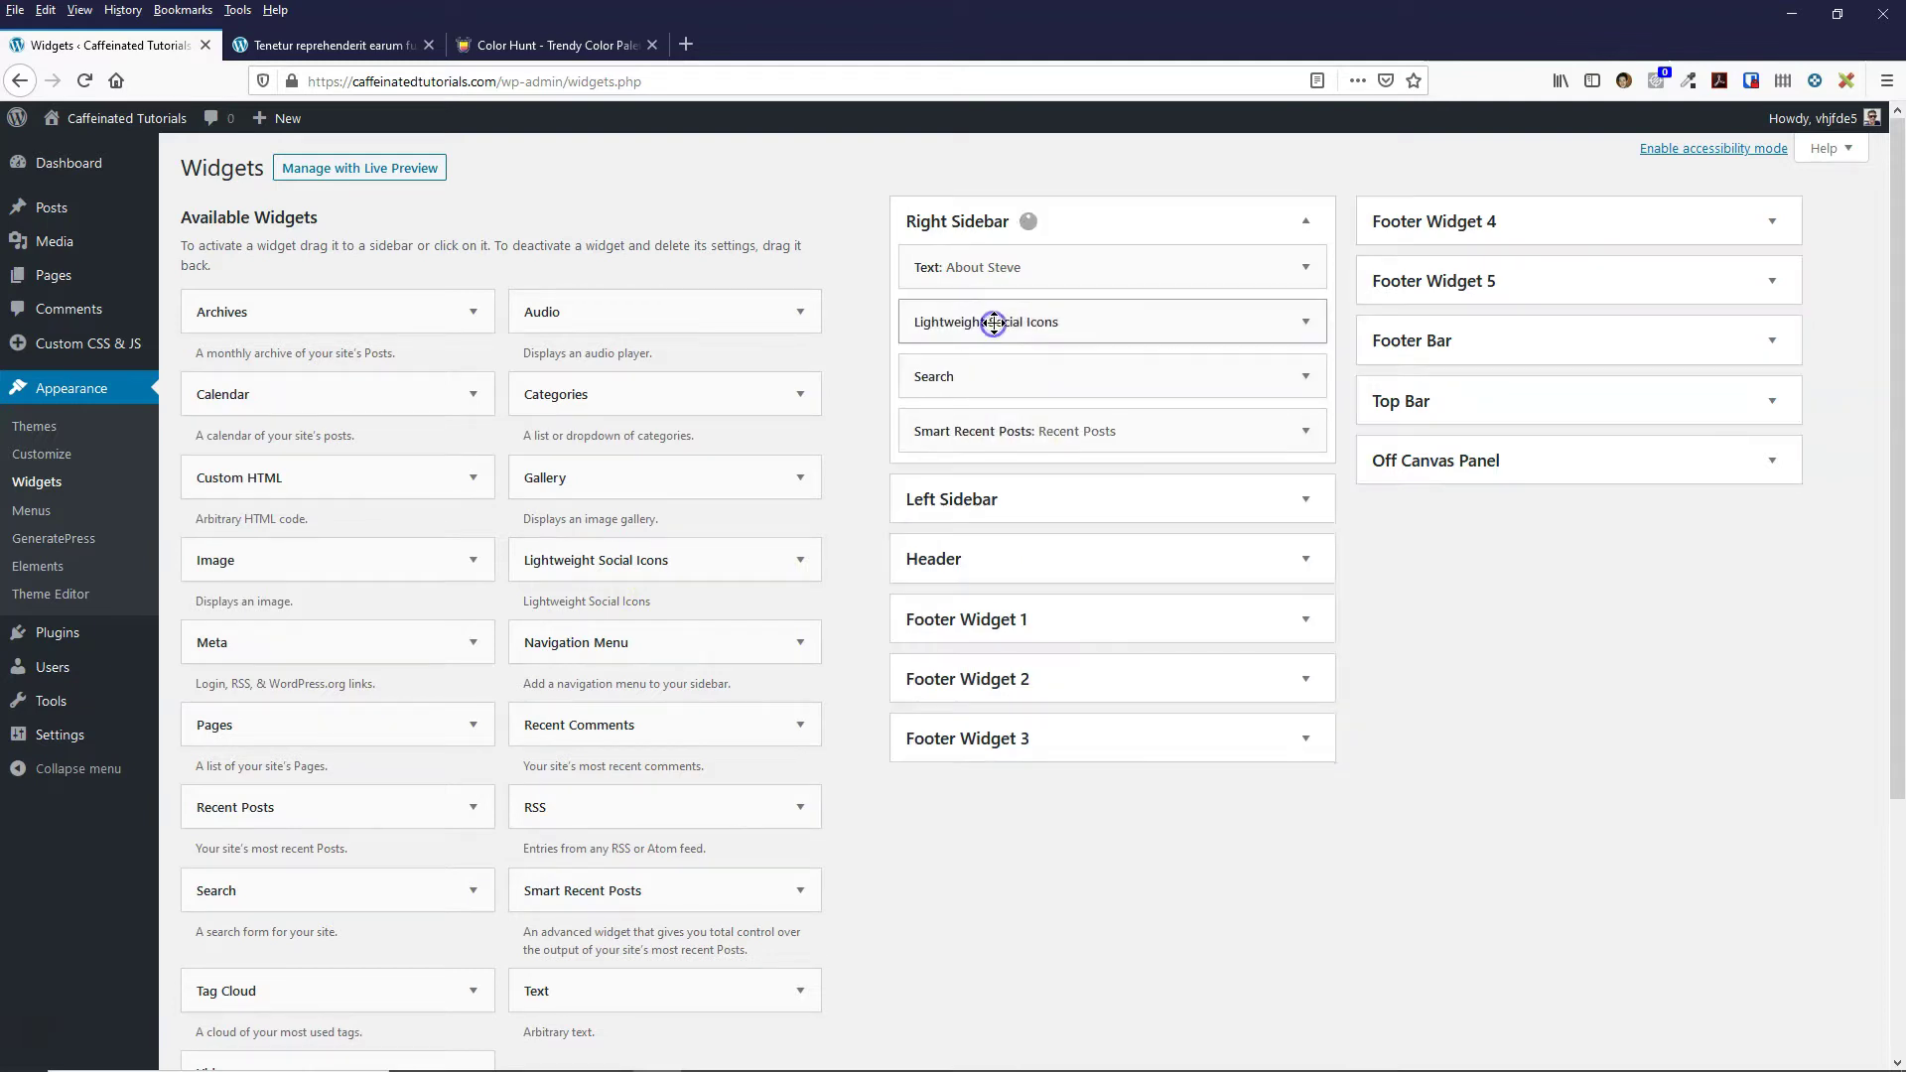
- Title the sidebar social icons widget 'Follow Me'
{"action": "left_click", "coordinate": [1304, 321]}
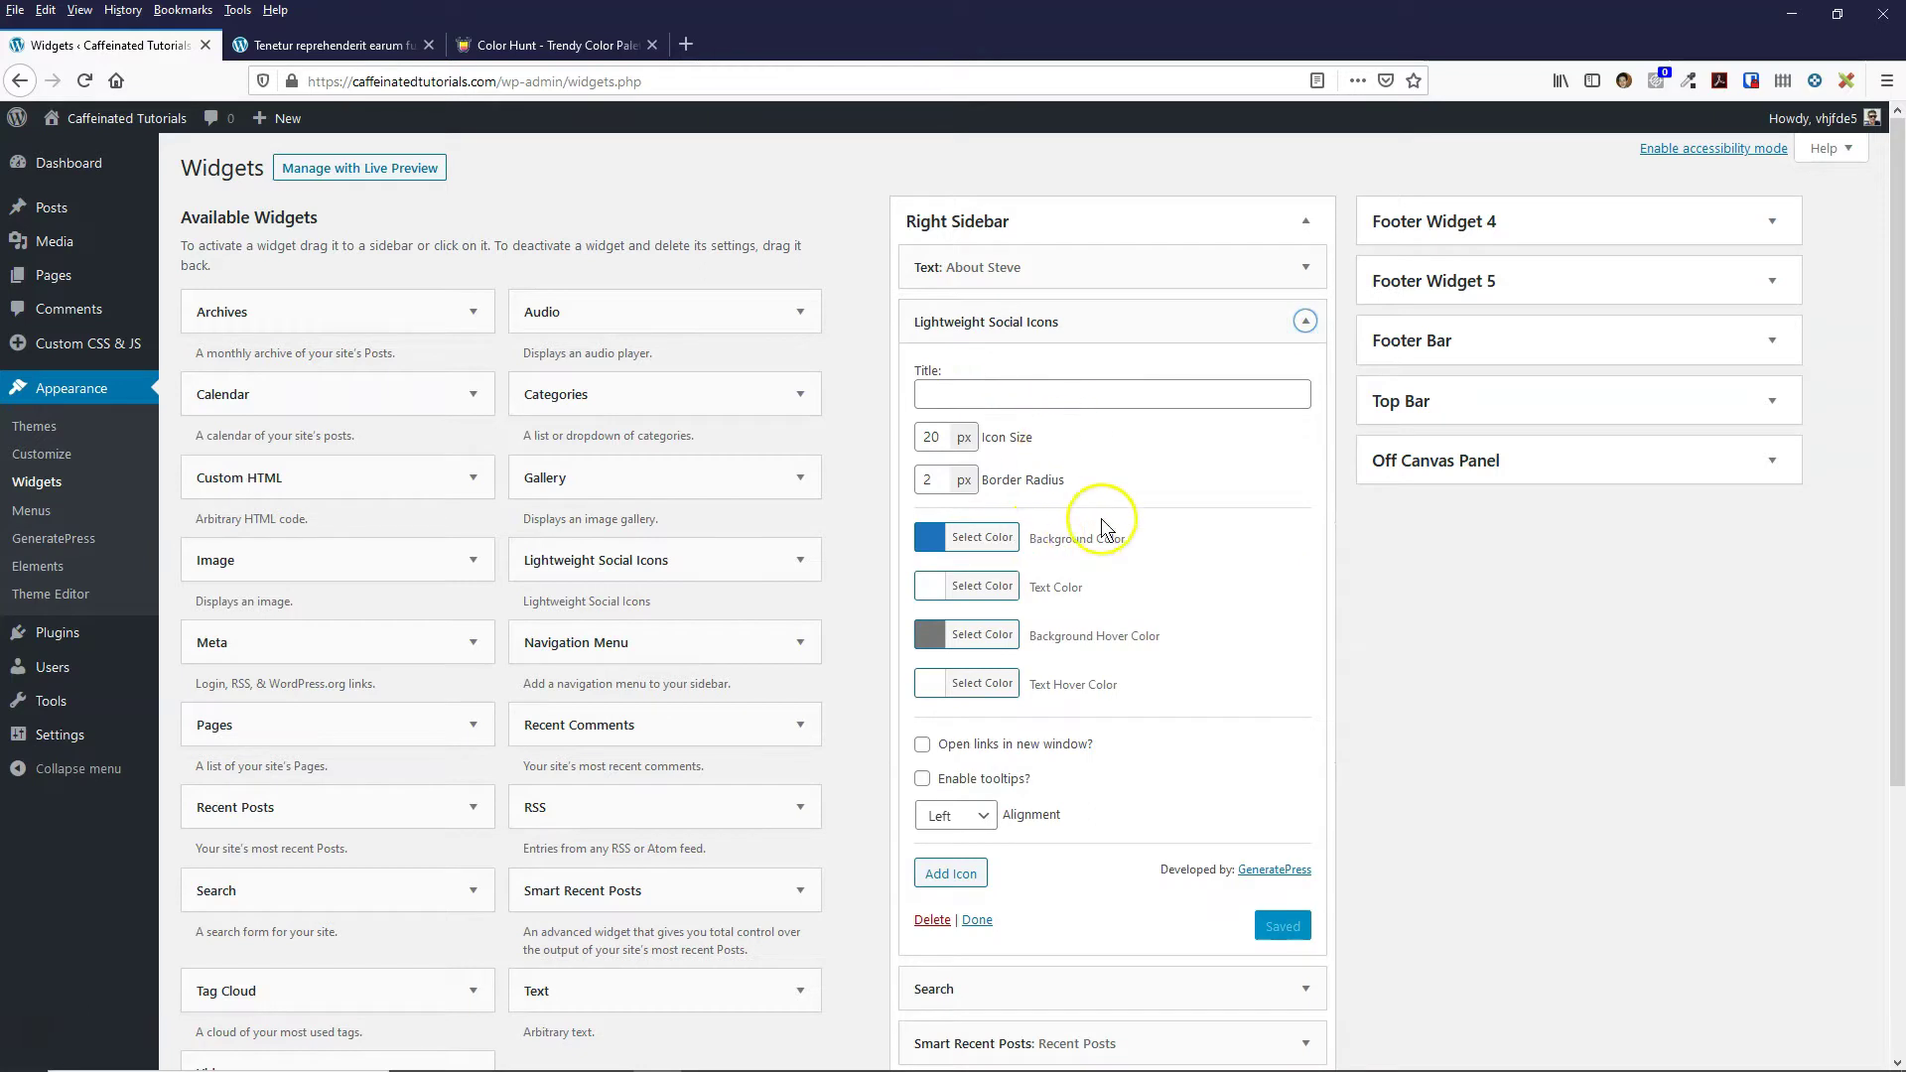
{"action": "scroll", "coordinate": [1003, 556], "scroll_direction": "down", "scroll_amount": 2}
{"action": "scroll", "coordinate": [1032, 635], "scroll_direction": "up", "scroll_amount": 2}
{"action": "left_click", "coordinate": [1077, 393]}
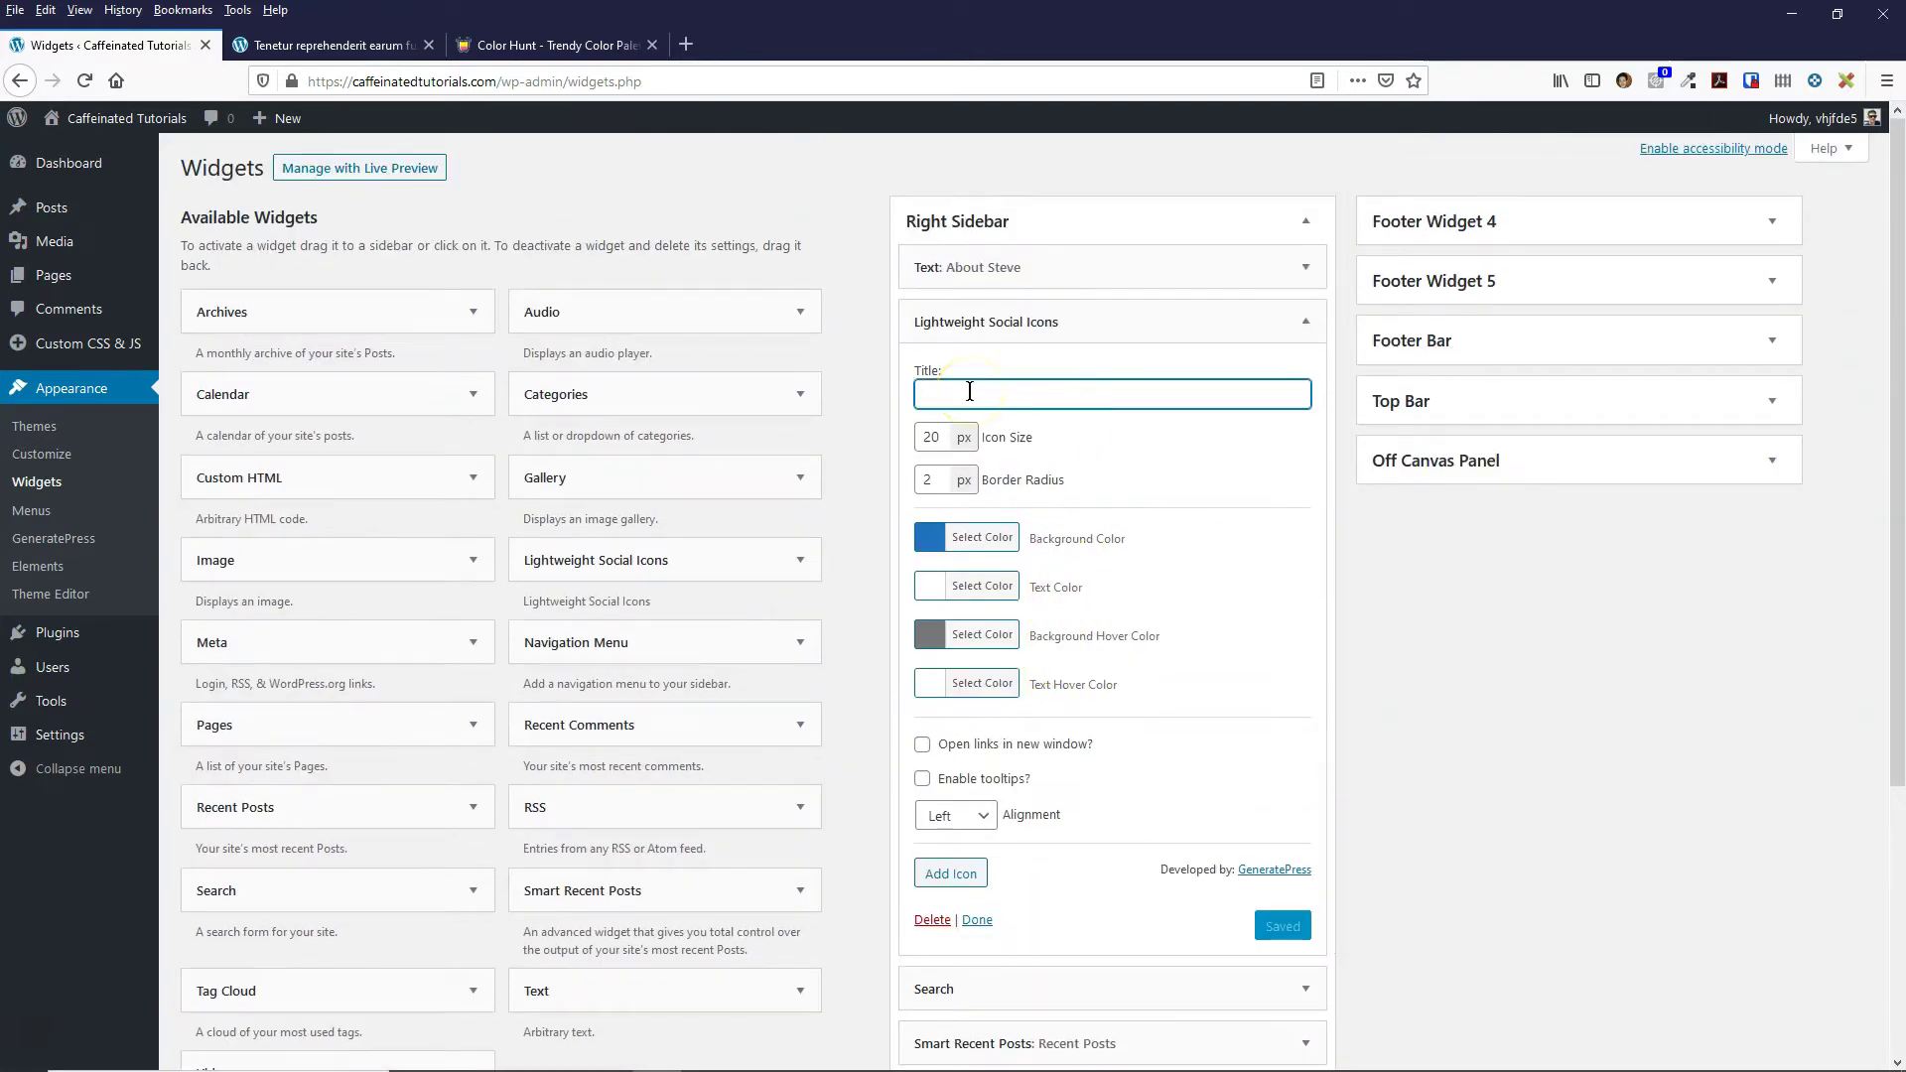
{"action": "type", "text": "Follow Me"}
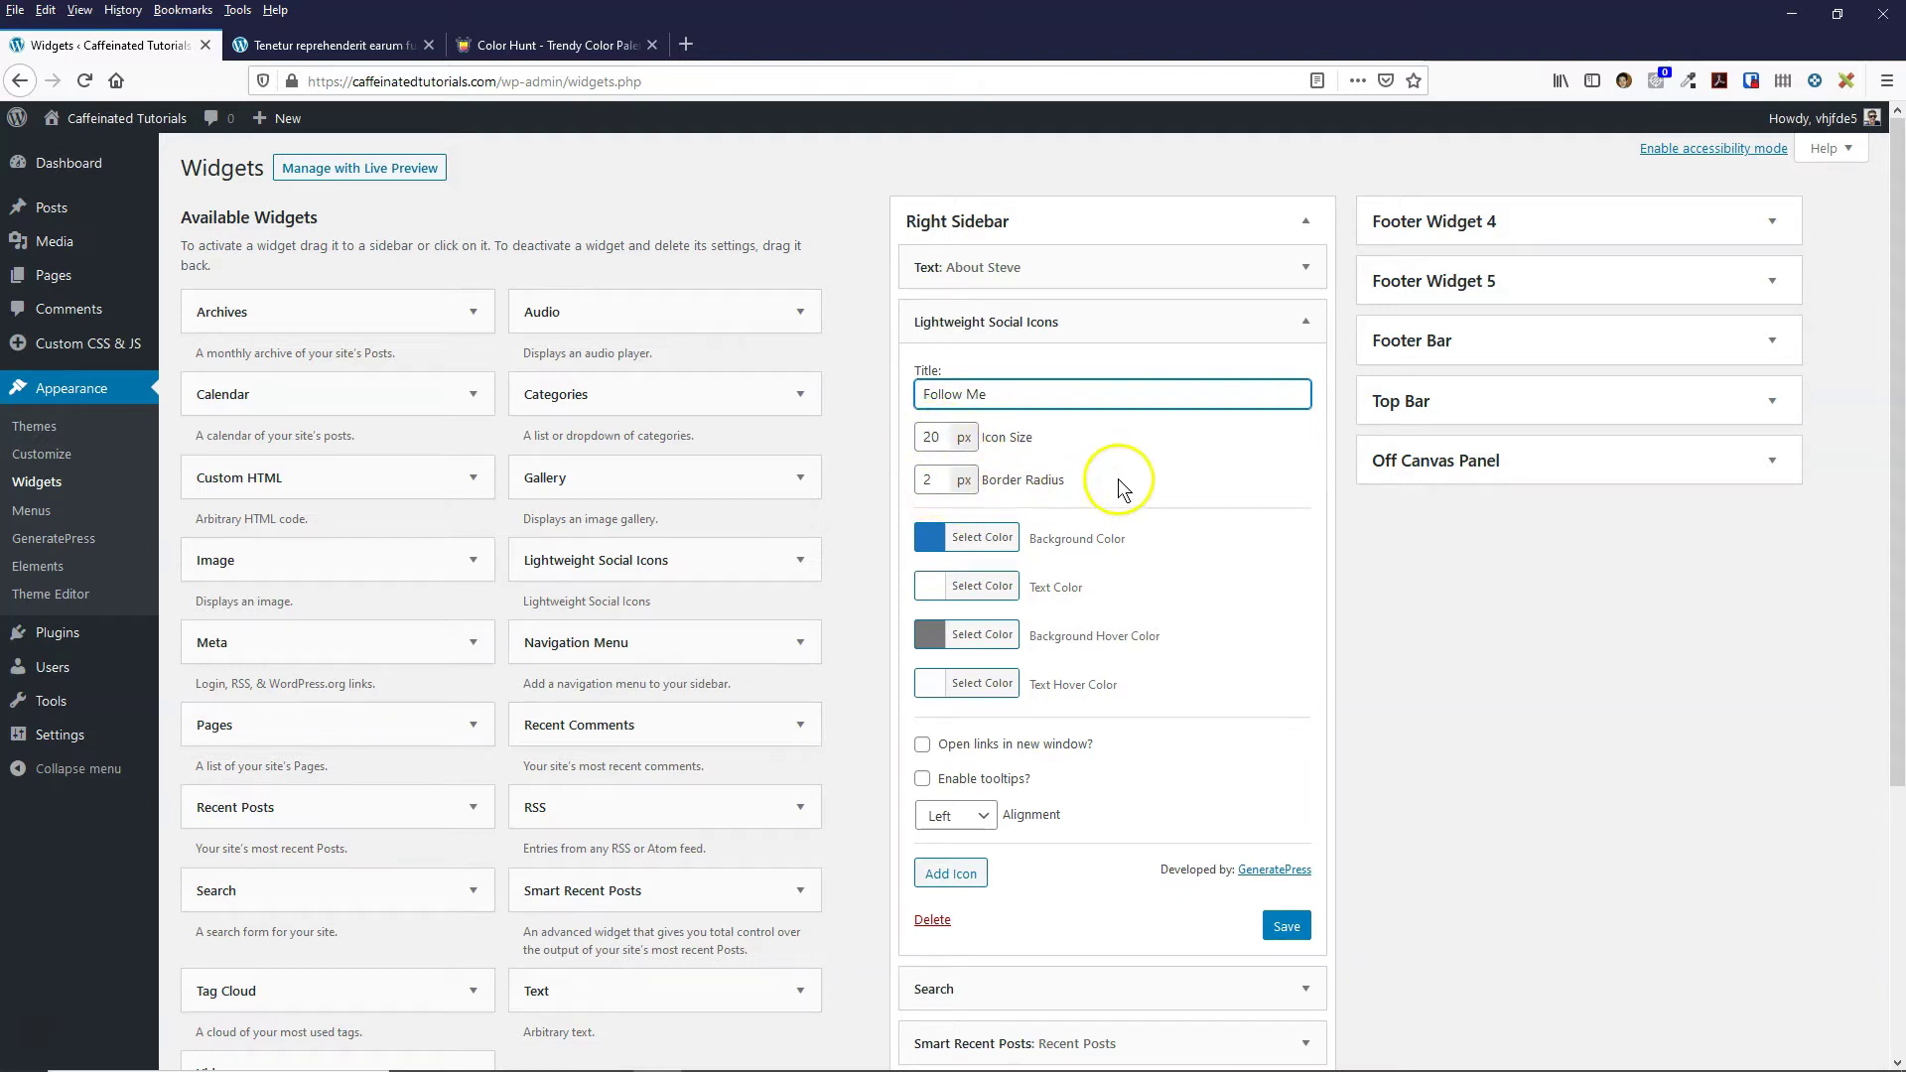
{"action": "scroll", "coordinate": [1118, 489], "scroll_direction": "down", "scroll_amount": 2}
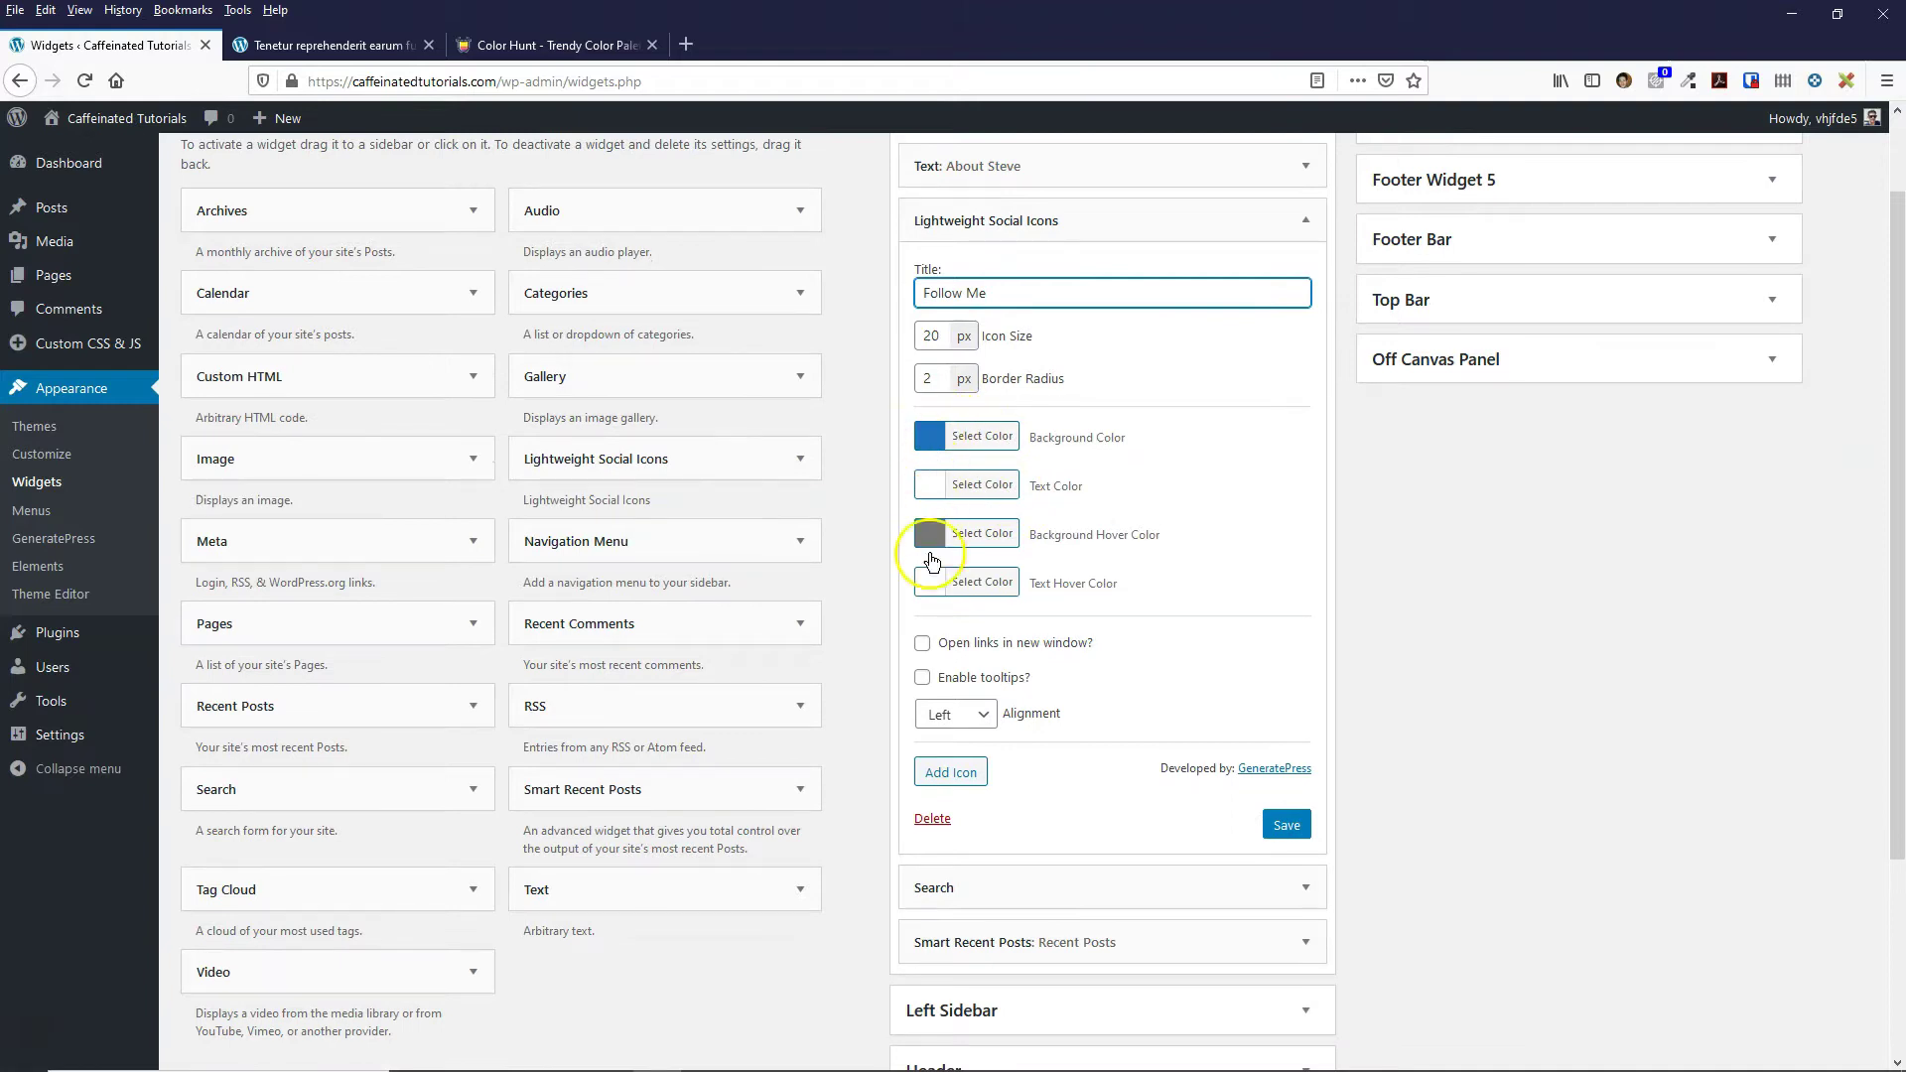
{"action": "scroll", "coordinate": [1152, 496], "scroll_direction": "down", "scroll_amount": 2}
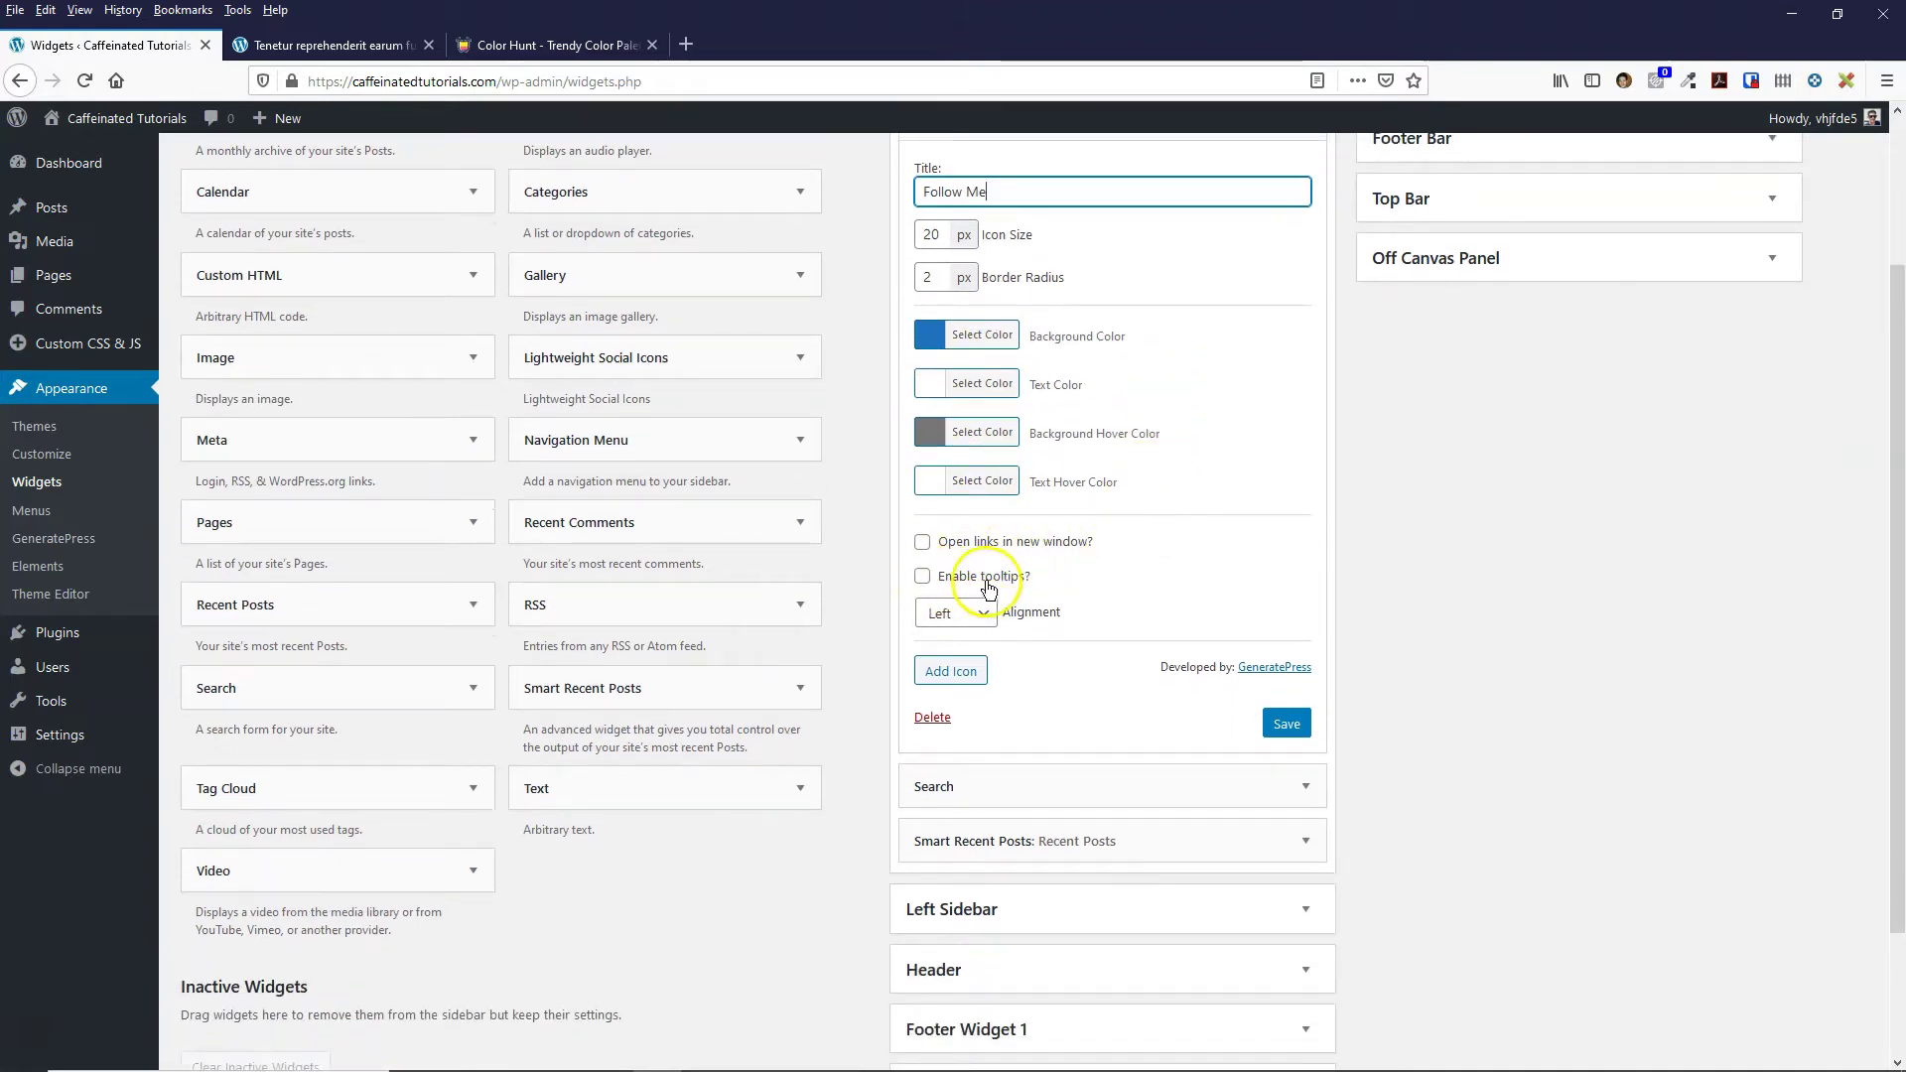
{"action": "scroll", "coordinate": [988, 589], "scroll_direction": "down", "scroll_amount": 2}
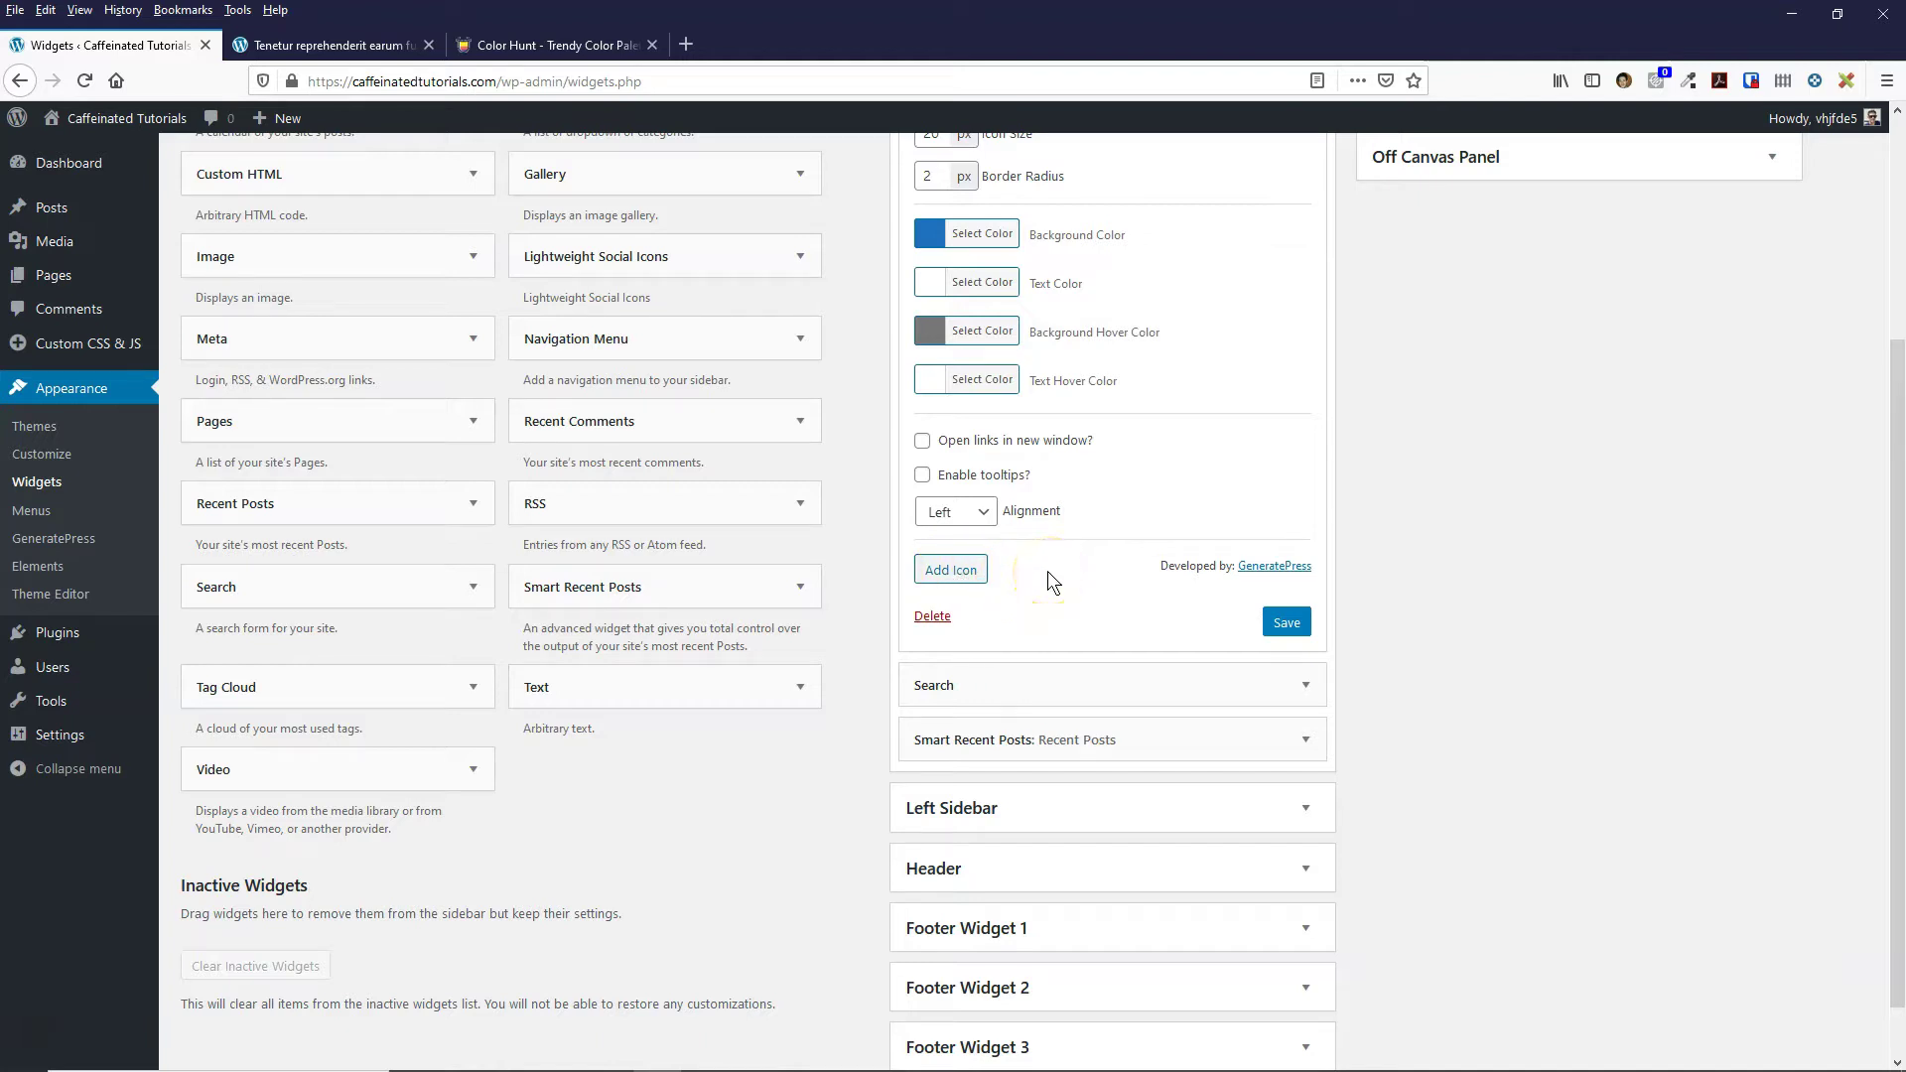
- Add a Facebook icon row to the widget and start entering its # link
{"action": "left_click", "coordinate": [961, 568]}
{"action": "left_click", "coordinate": [969, 566]}
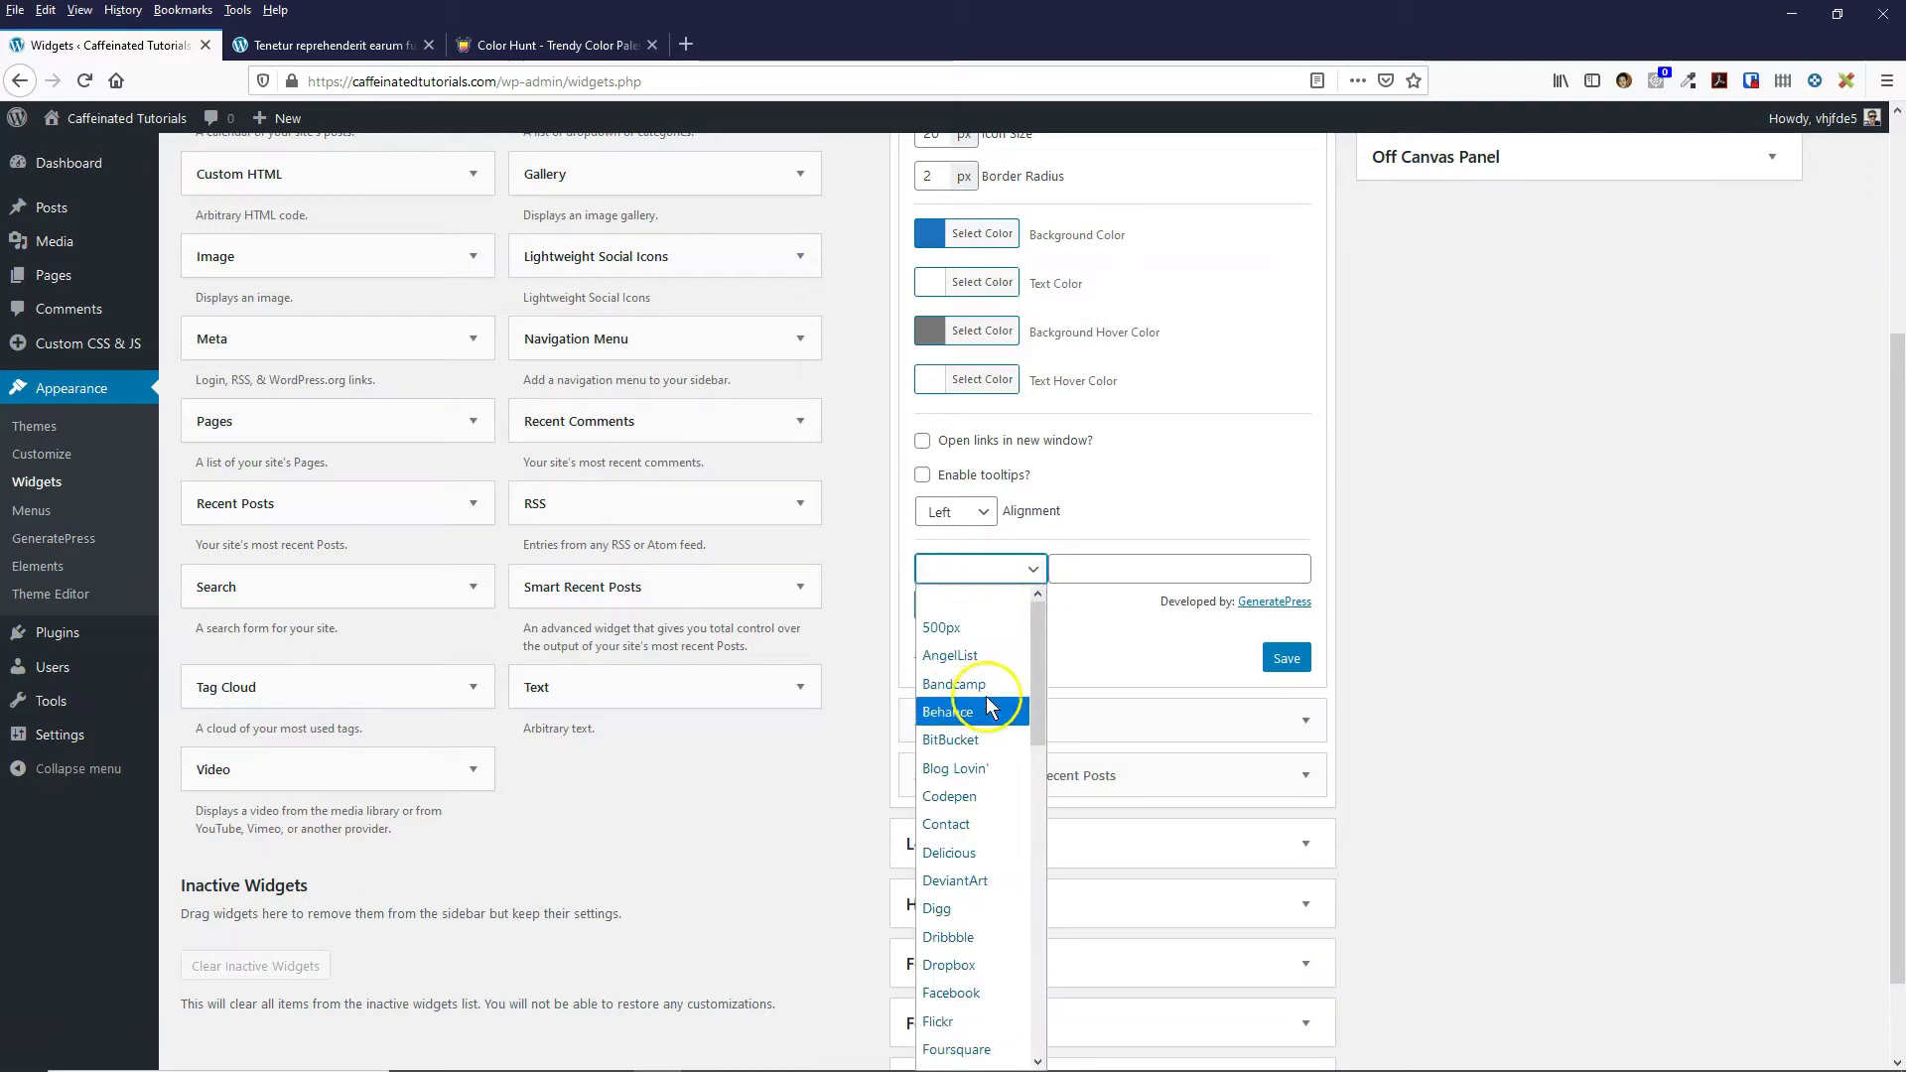
{"action": "left_click_drag", "start_coordinate": [1040, 629], "coordinate": [1038, 736]}
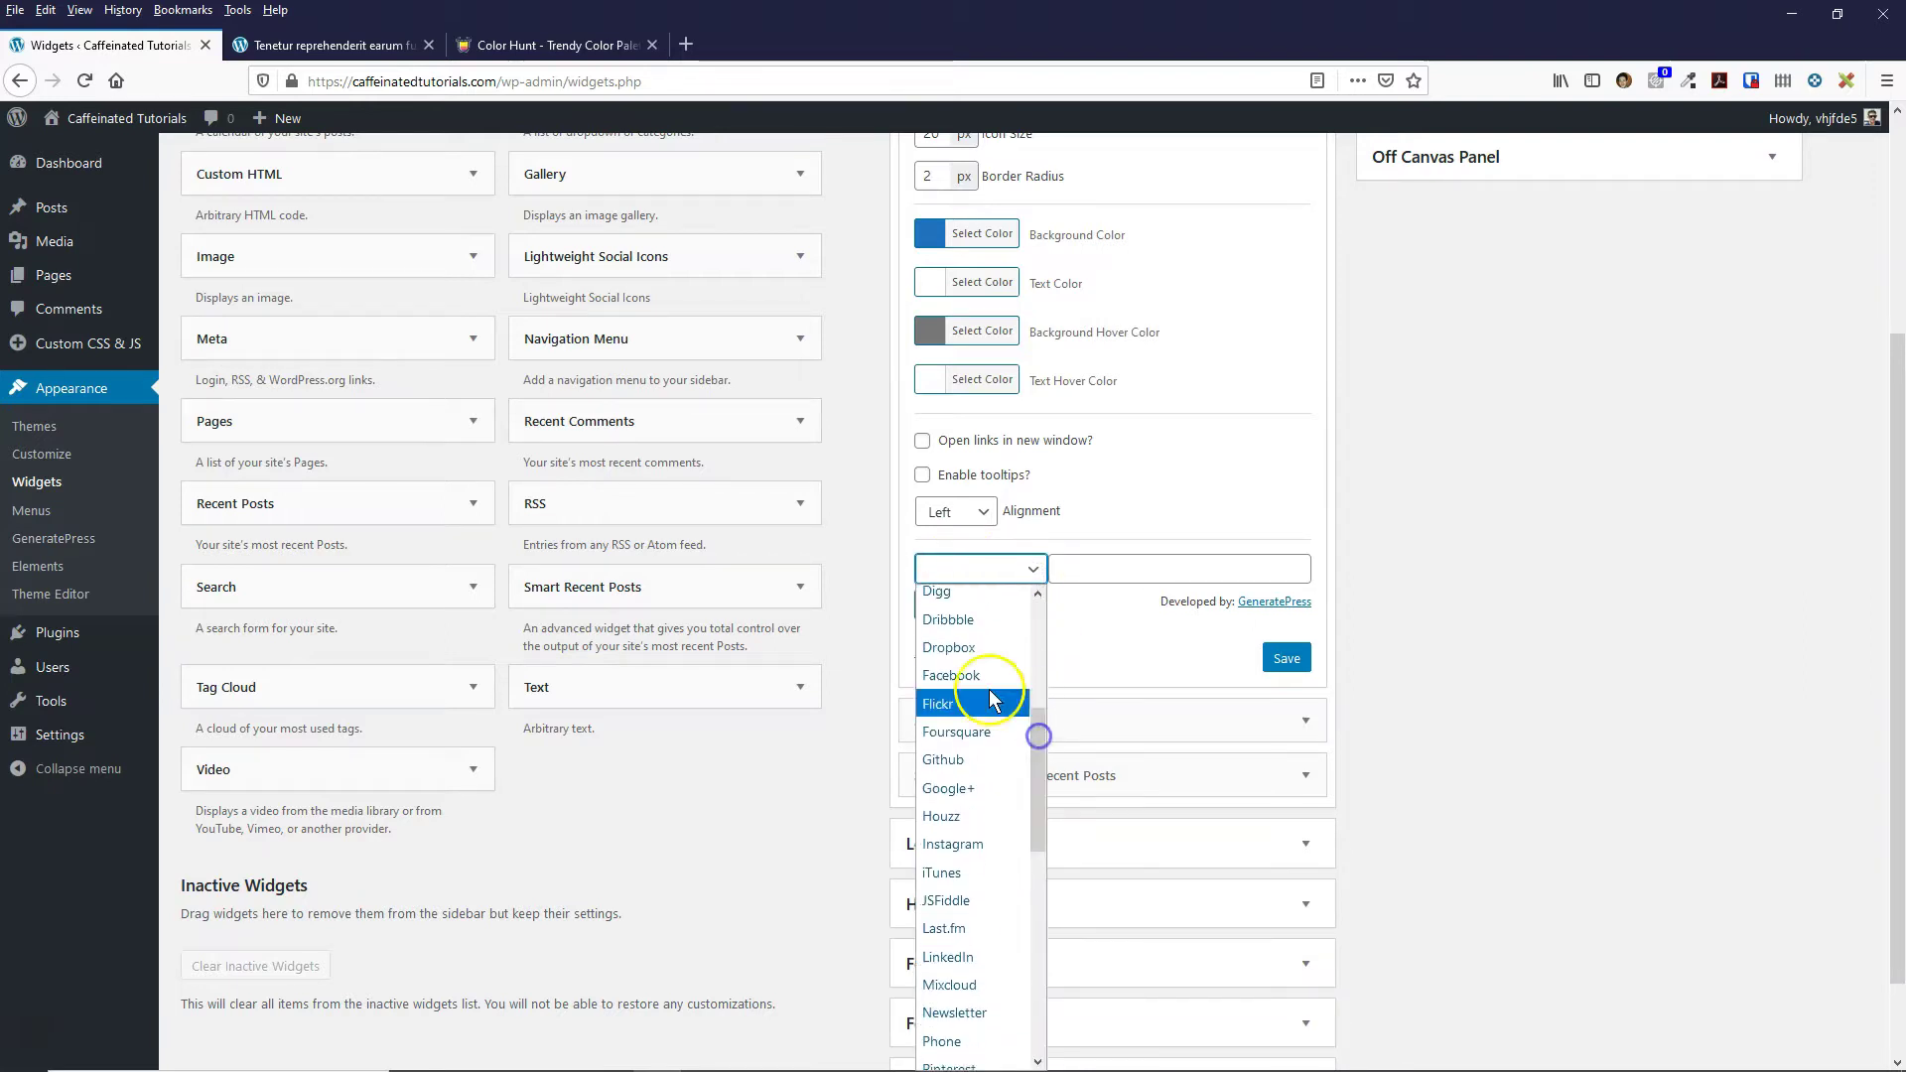
{"action": "left_click", "coordinate": [978, 676]}
{"action": "left_click", "coordinate": [1115, 568]}
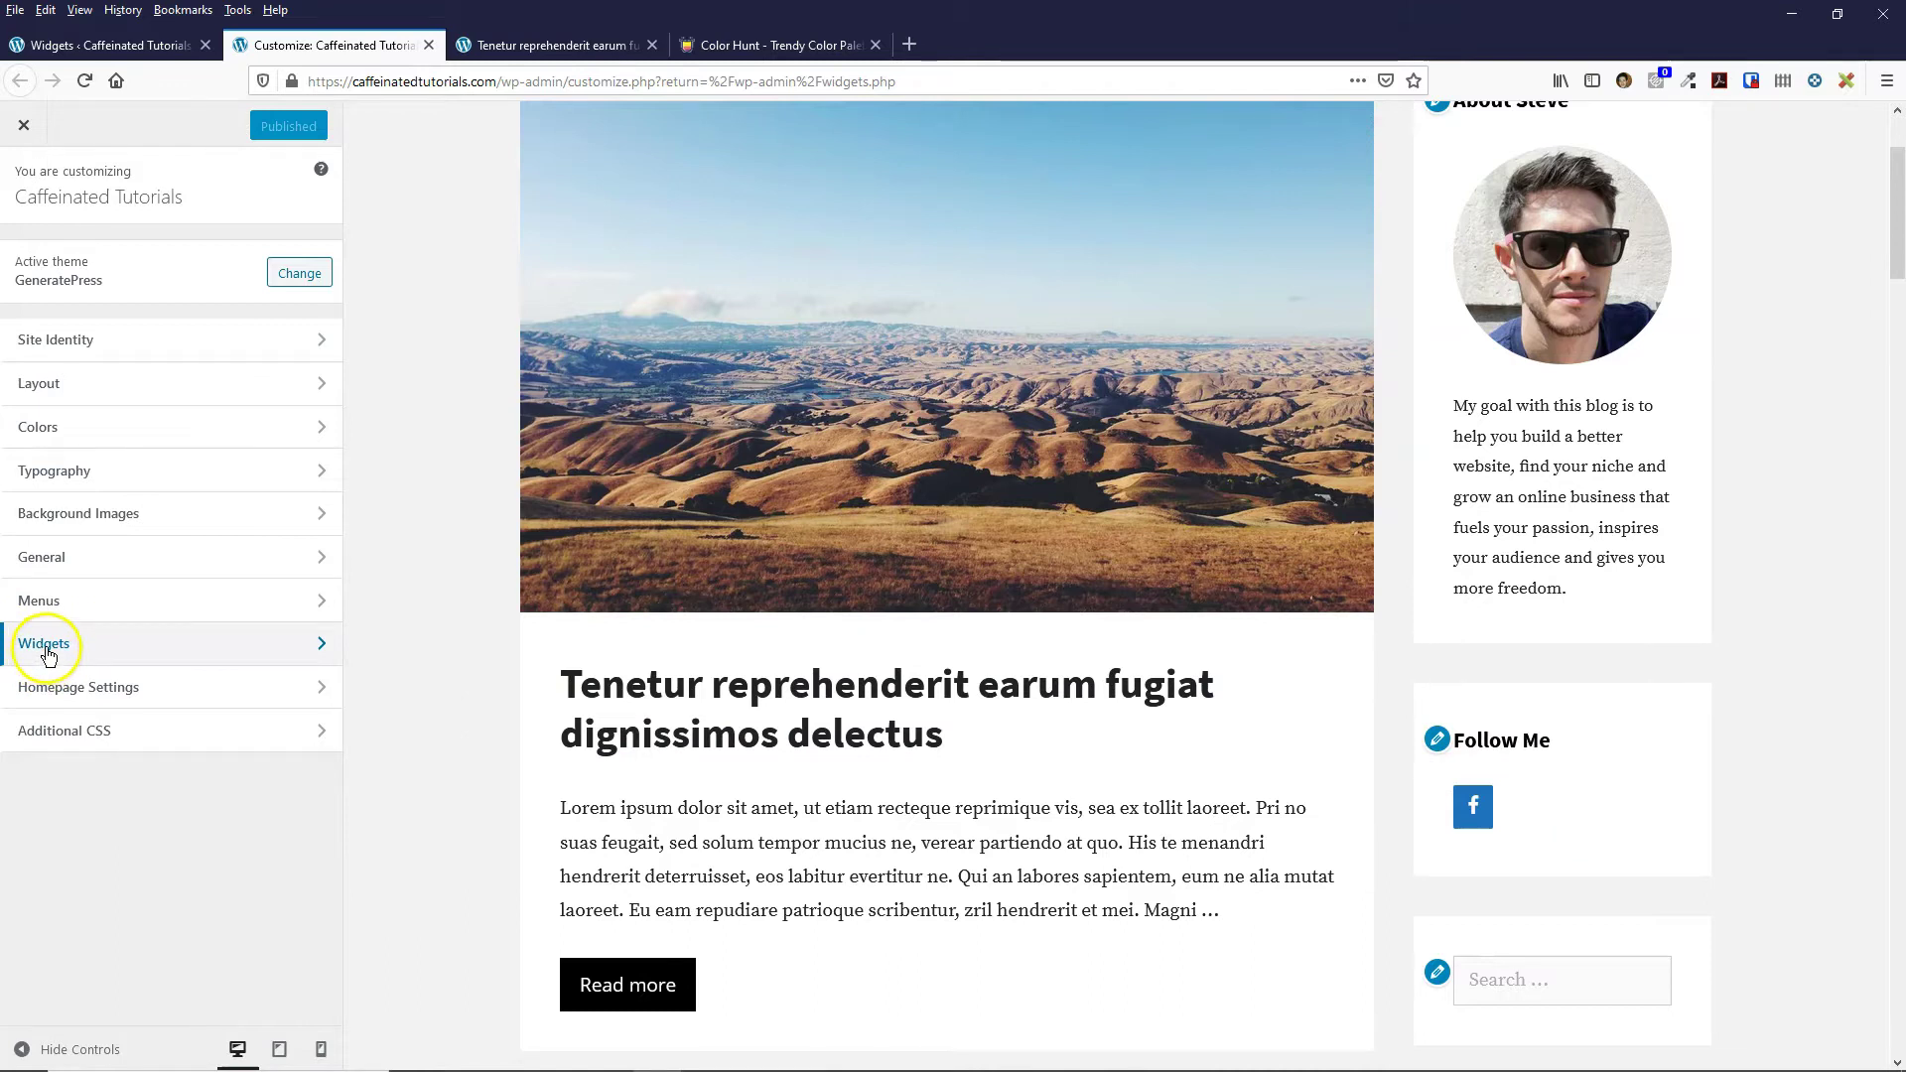
- Reopen the Follow Me widget in the Customizer and add a Twitter icon linking to #
{"action": "left_click", "coordinate": [45, 648]}
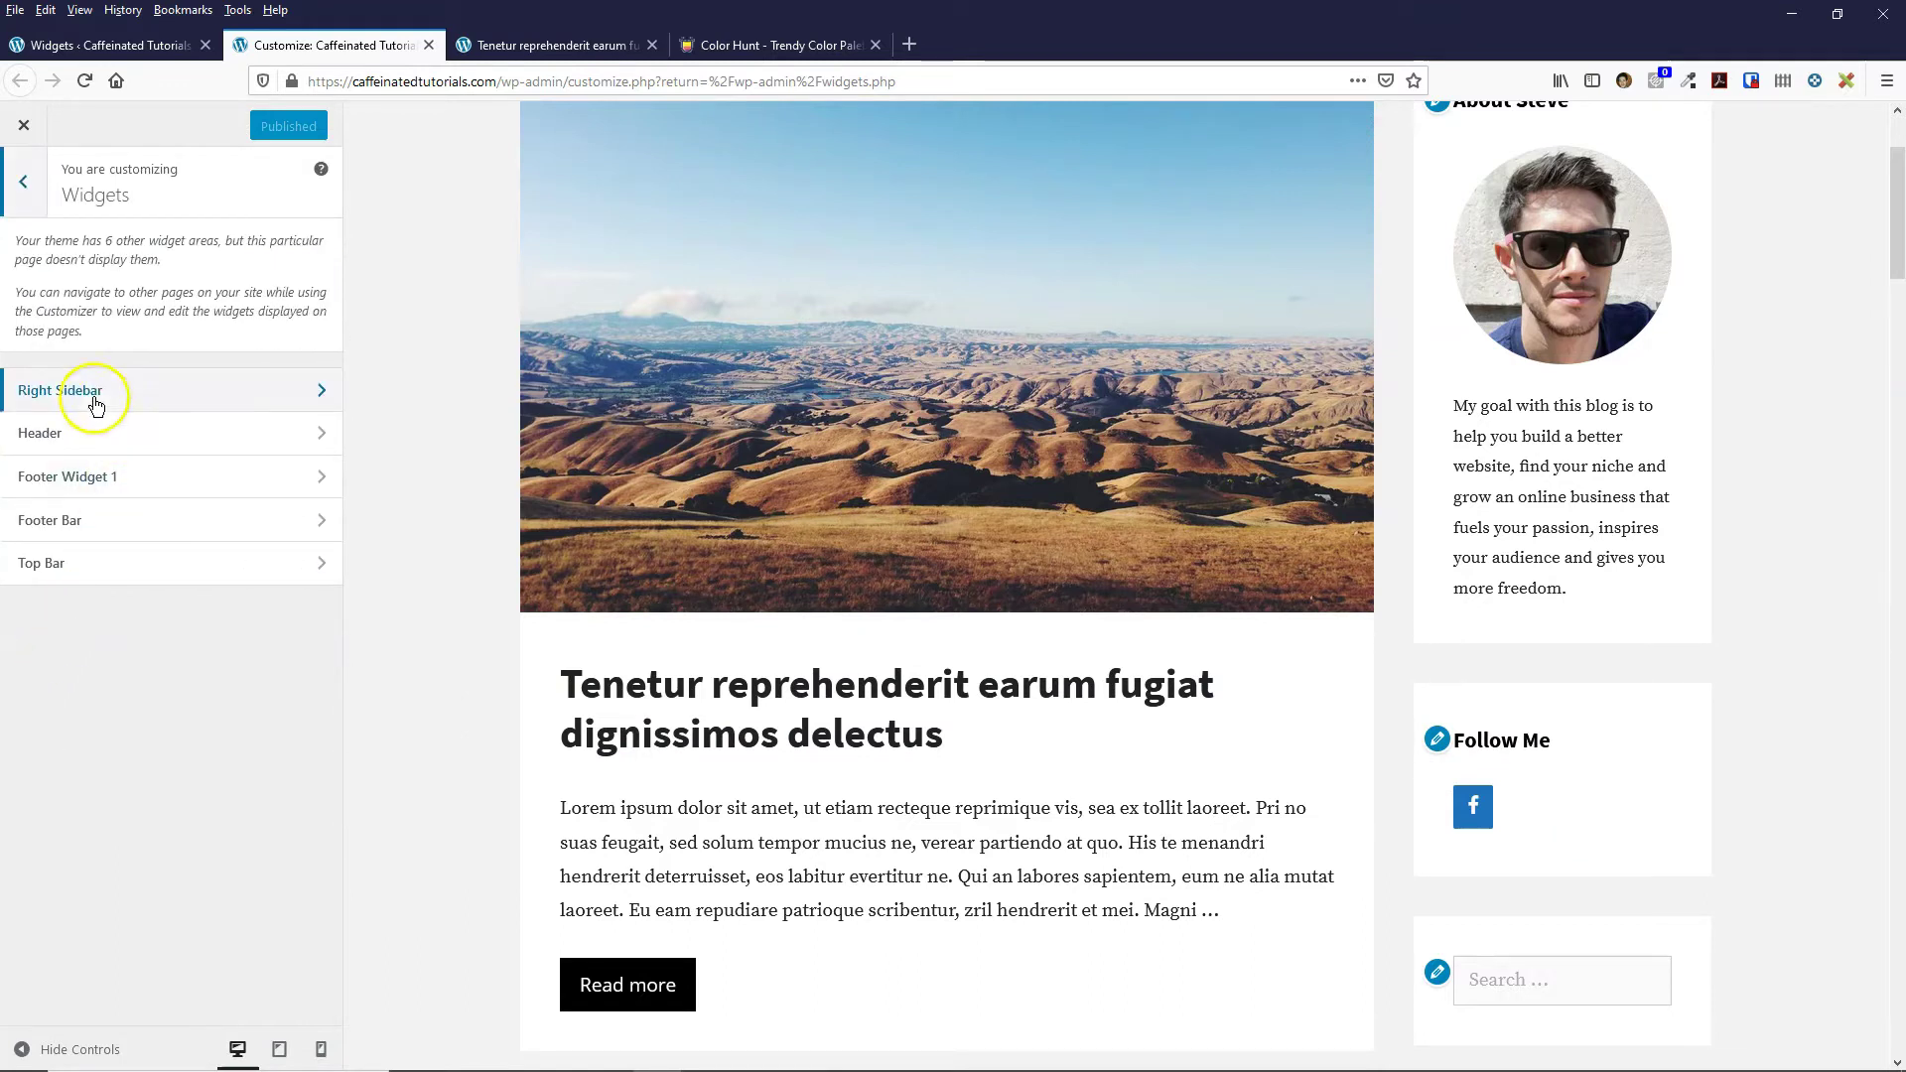
{"action": "left_click", "coordinate": [93, 393]}
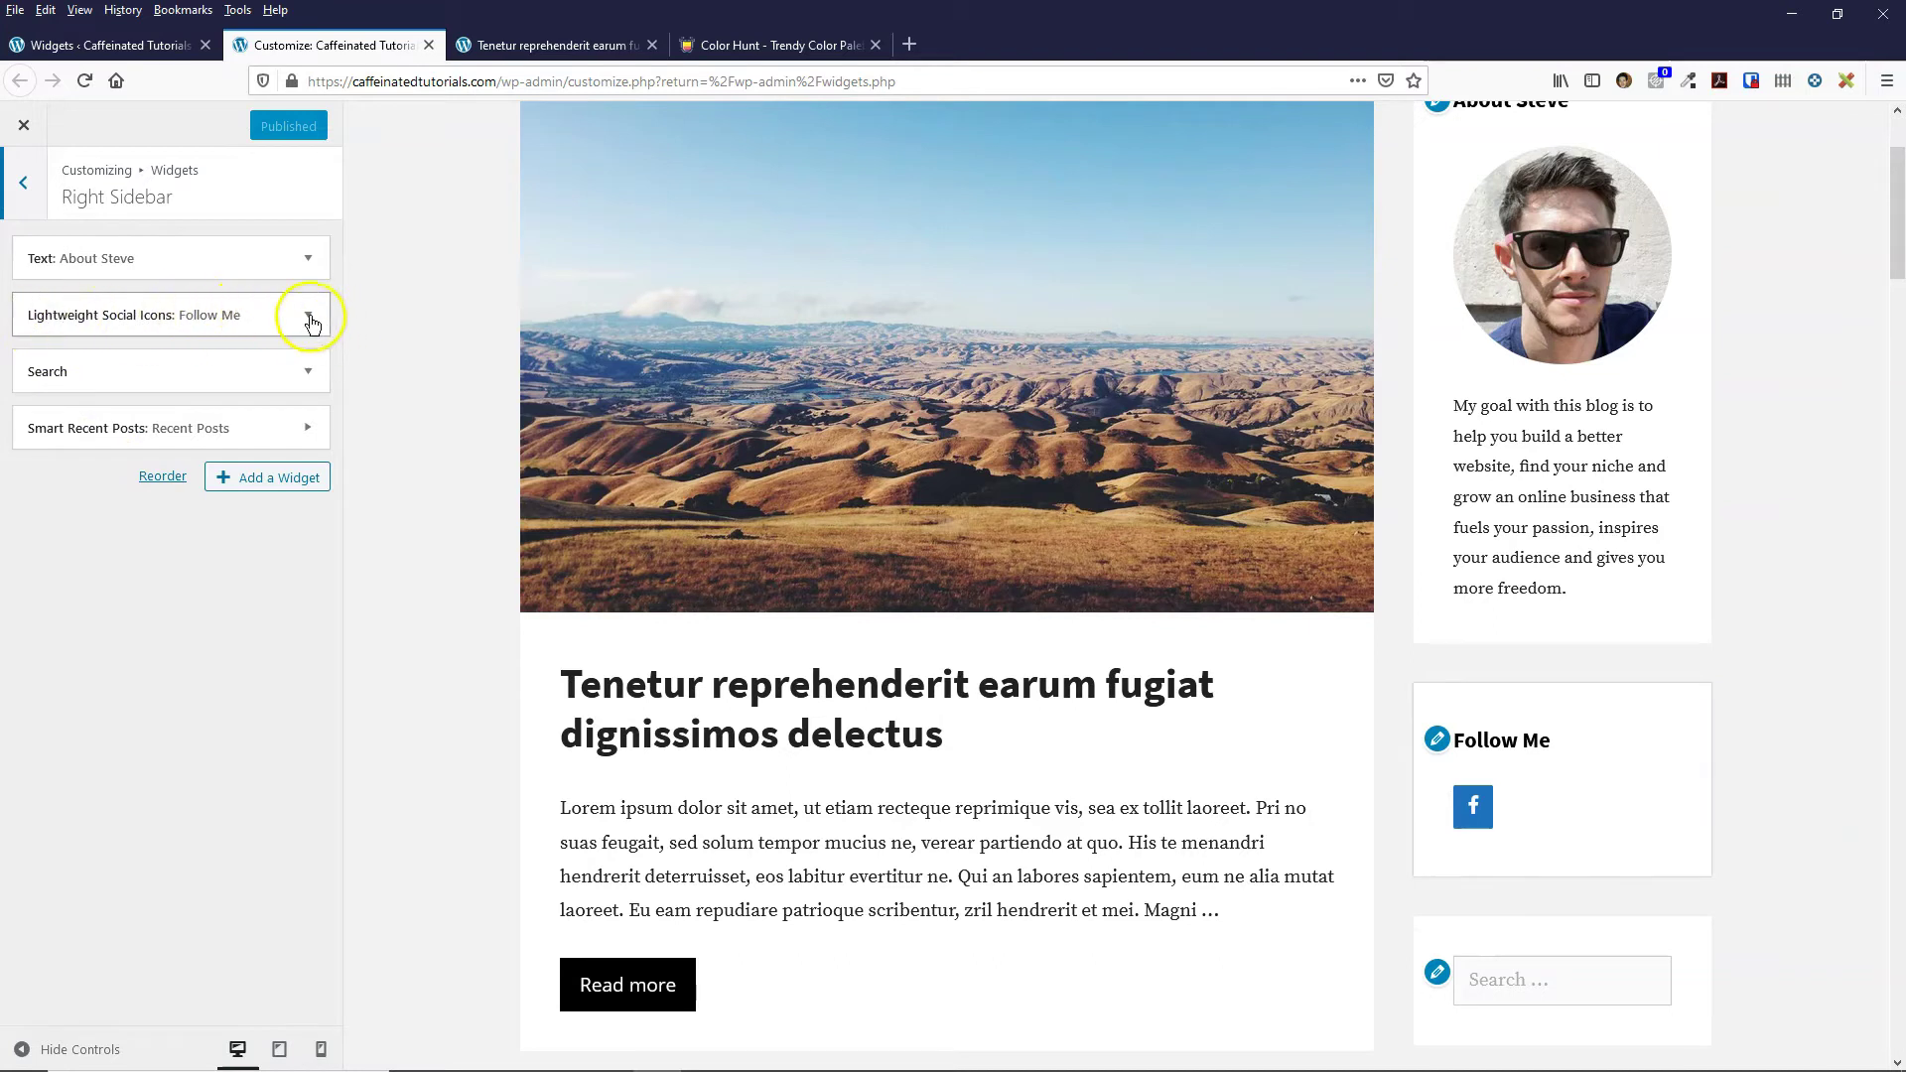
{"action": "left_click", "coordinate": [308, 316]}
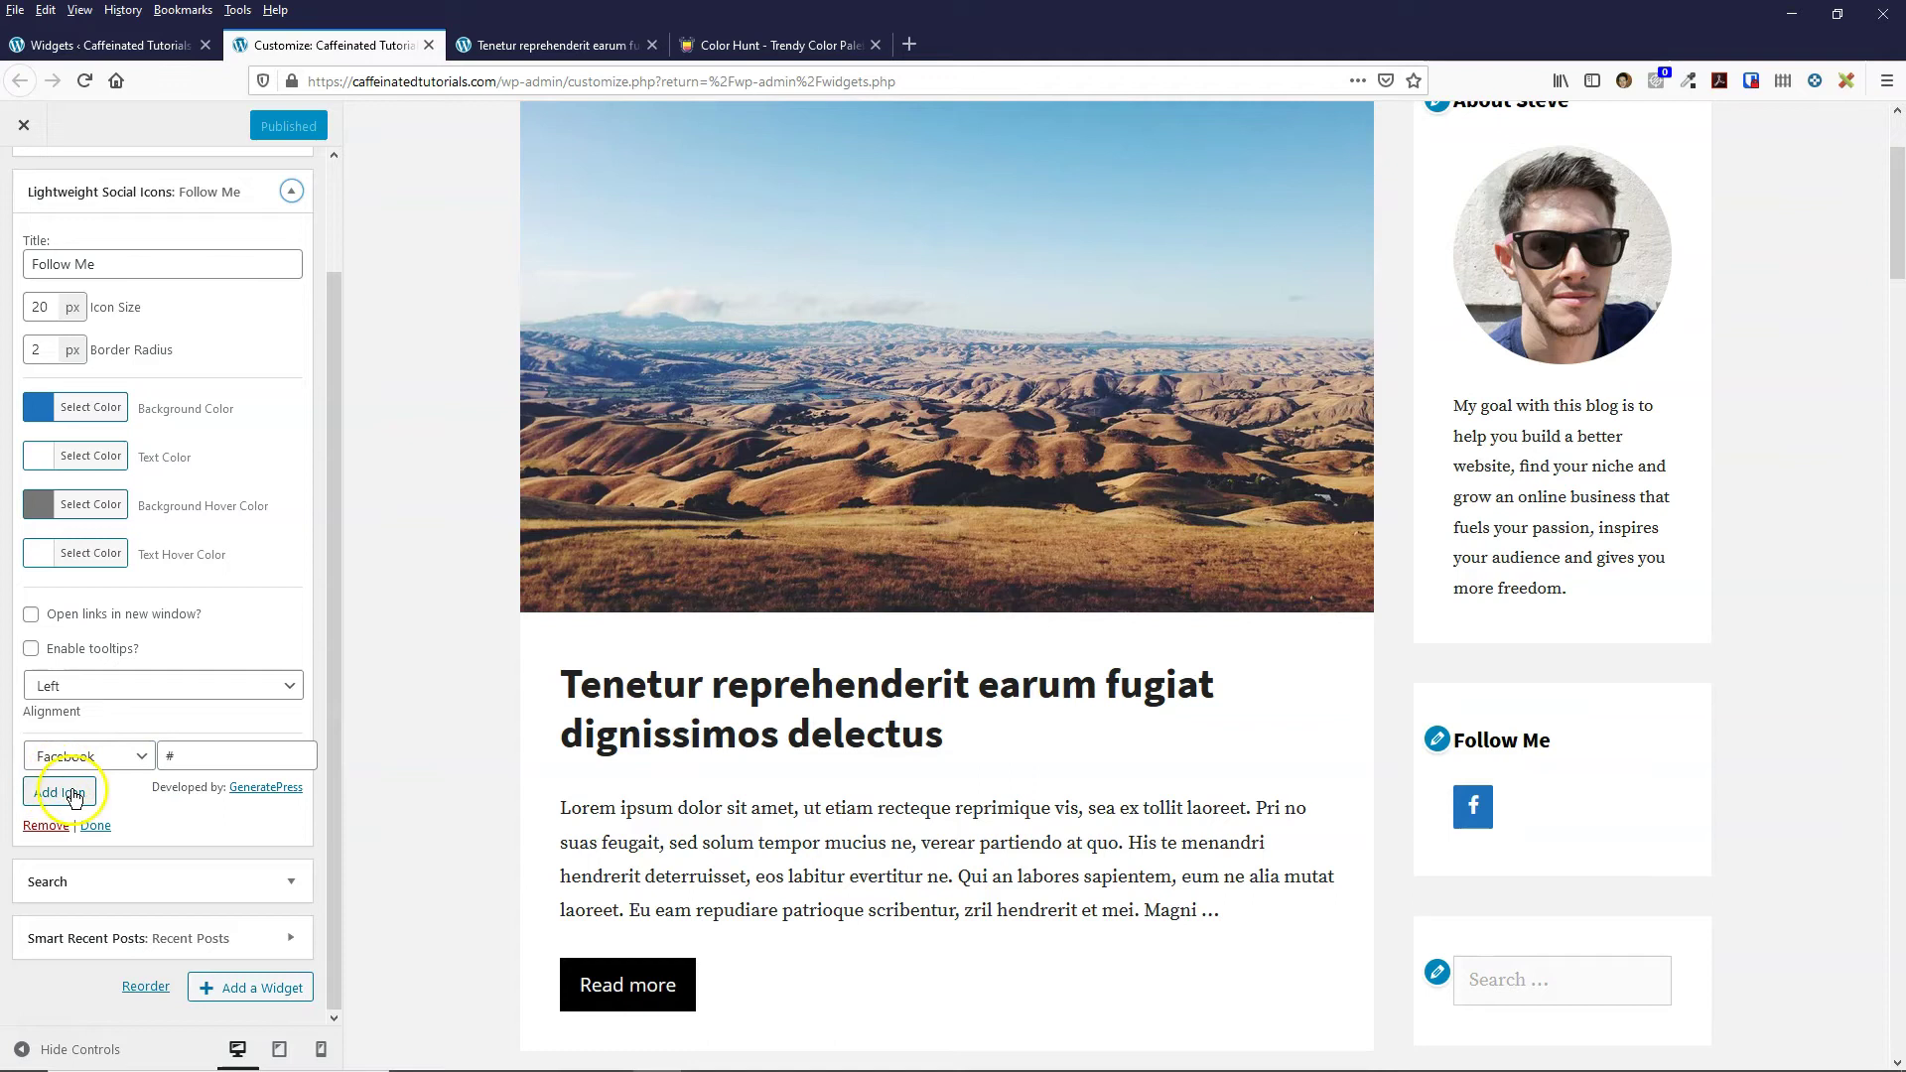
{"action": "left_click", "coordinate": [74, 795]}
{"action": "left_click", "coordinate": [183, 791]}
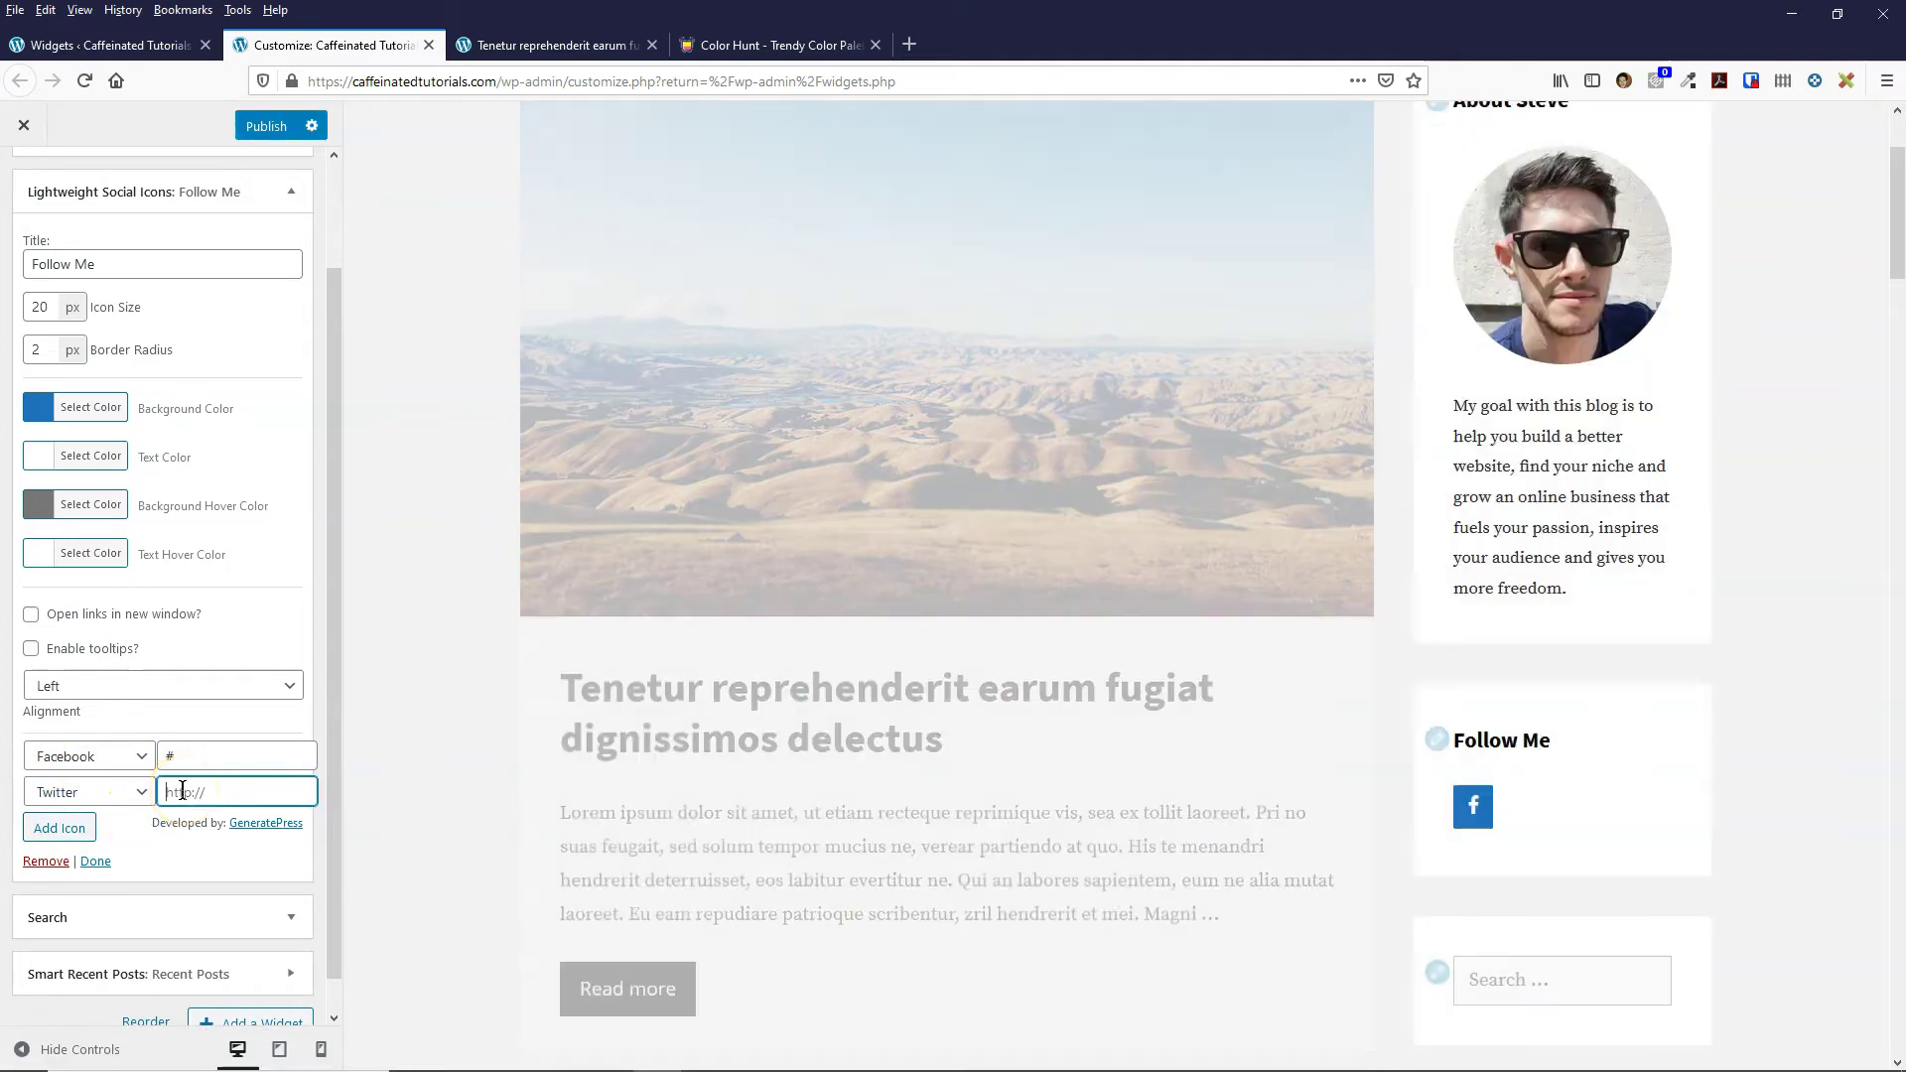
{"action": "type", "text": "#"}
{"action": "left_click", "coordinate": [60, 827]}
- Add YouTube and Instagram icons to the widget, each linking to #
{"action": "left_click", "coordinate": [79, 827]}
{"action": "left_click", "coordinate": [65, 774]}
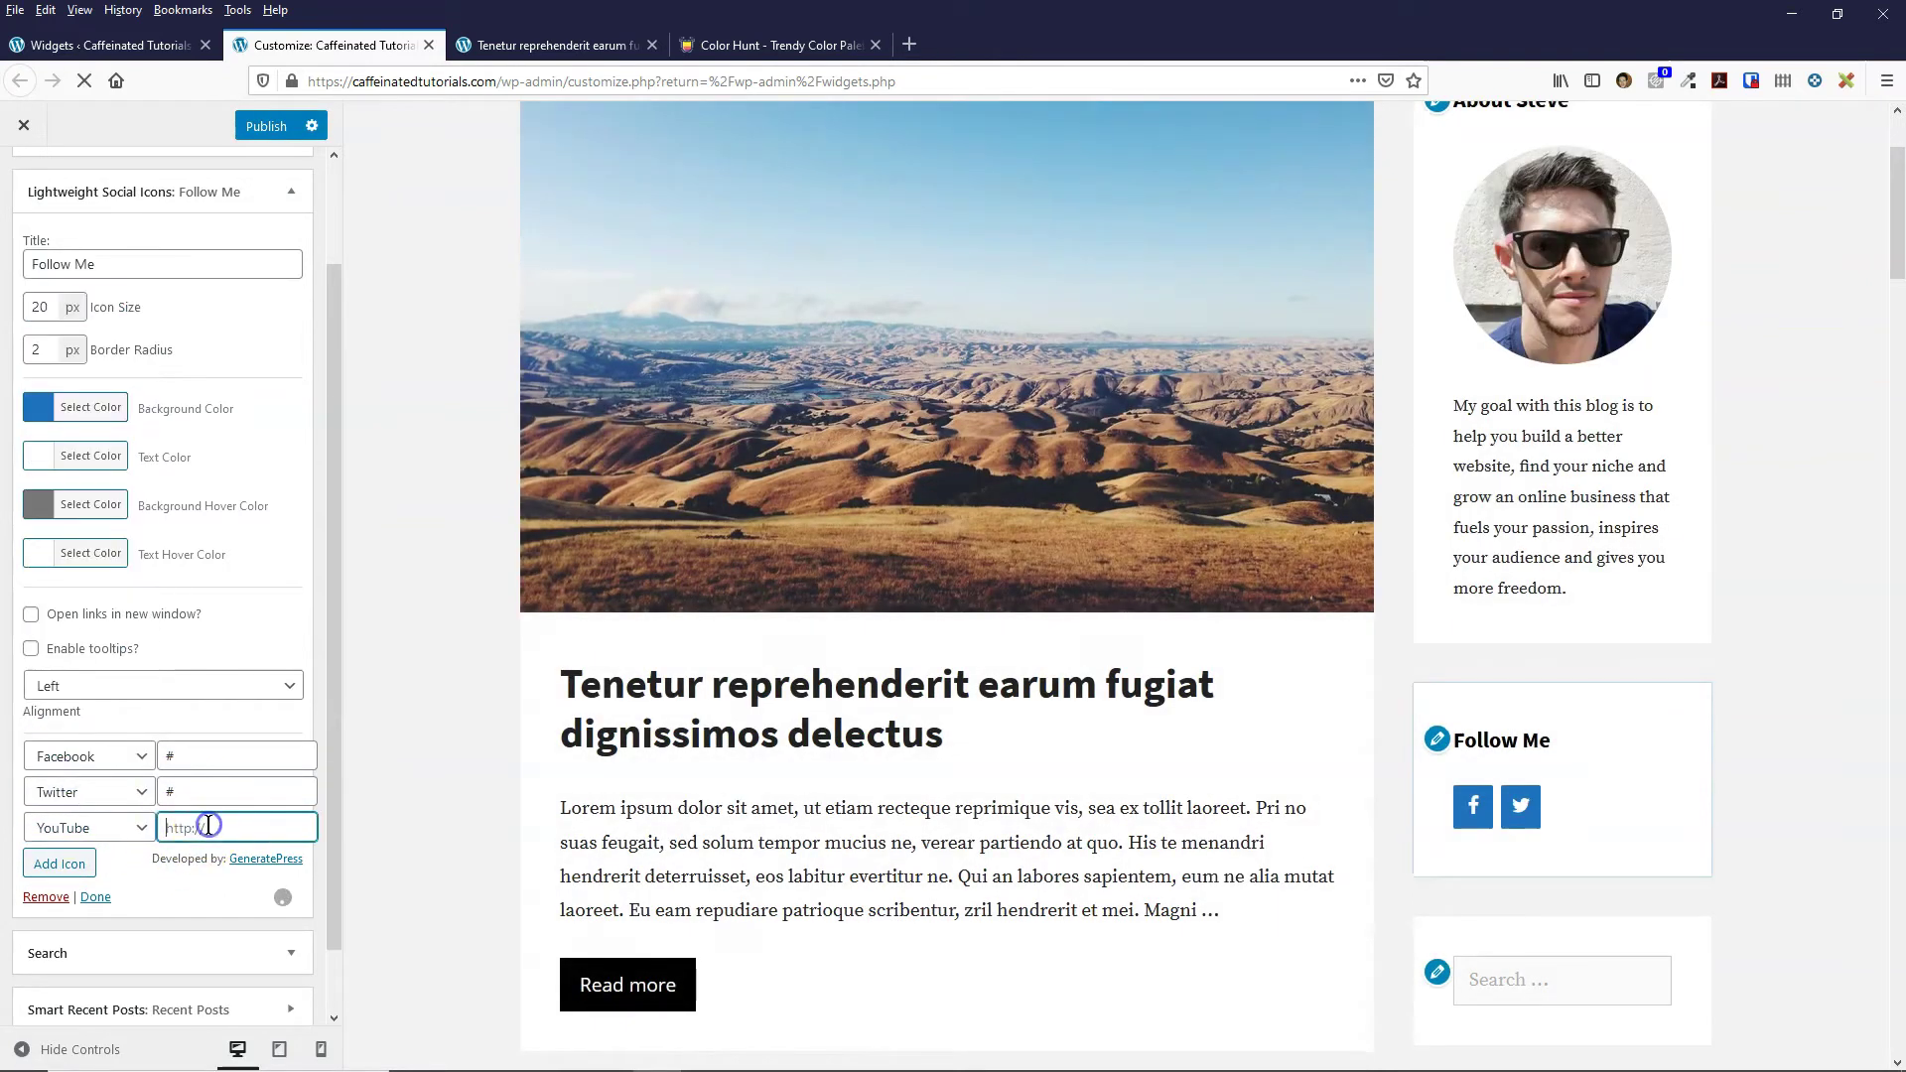
{"action": "type", "text": "#"}
{"action": "left_click", "coordinate": [59, 864]}
{"action": "left_click", "coordinate": [139, 862]}
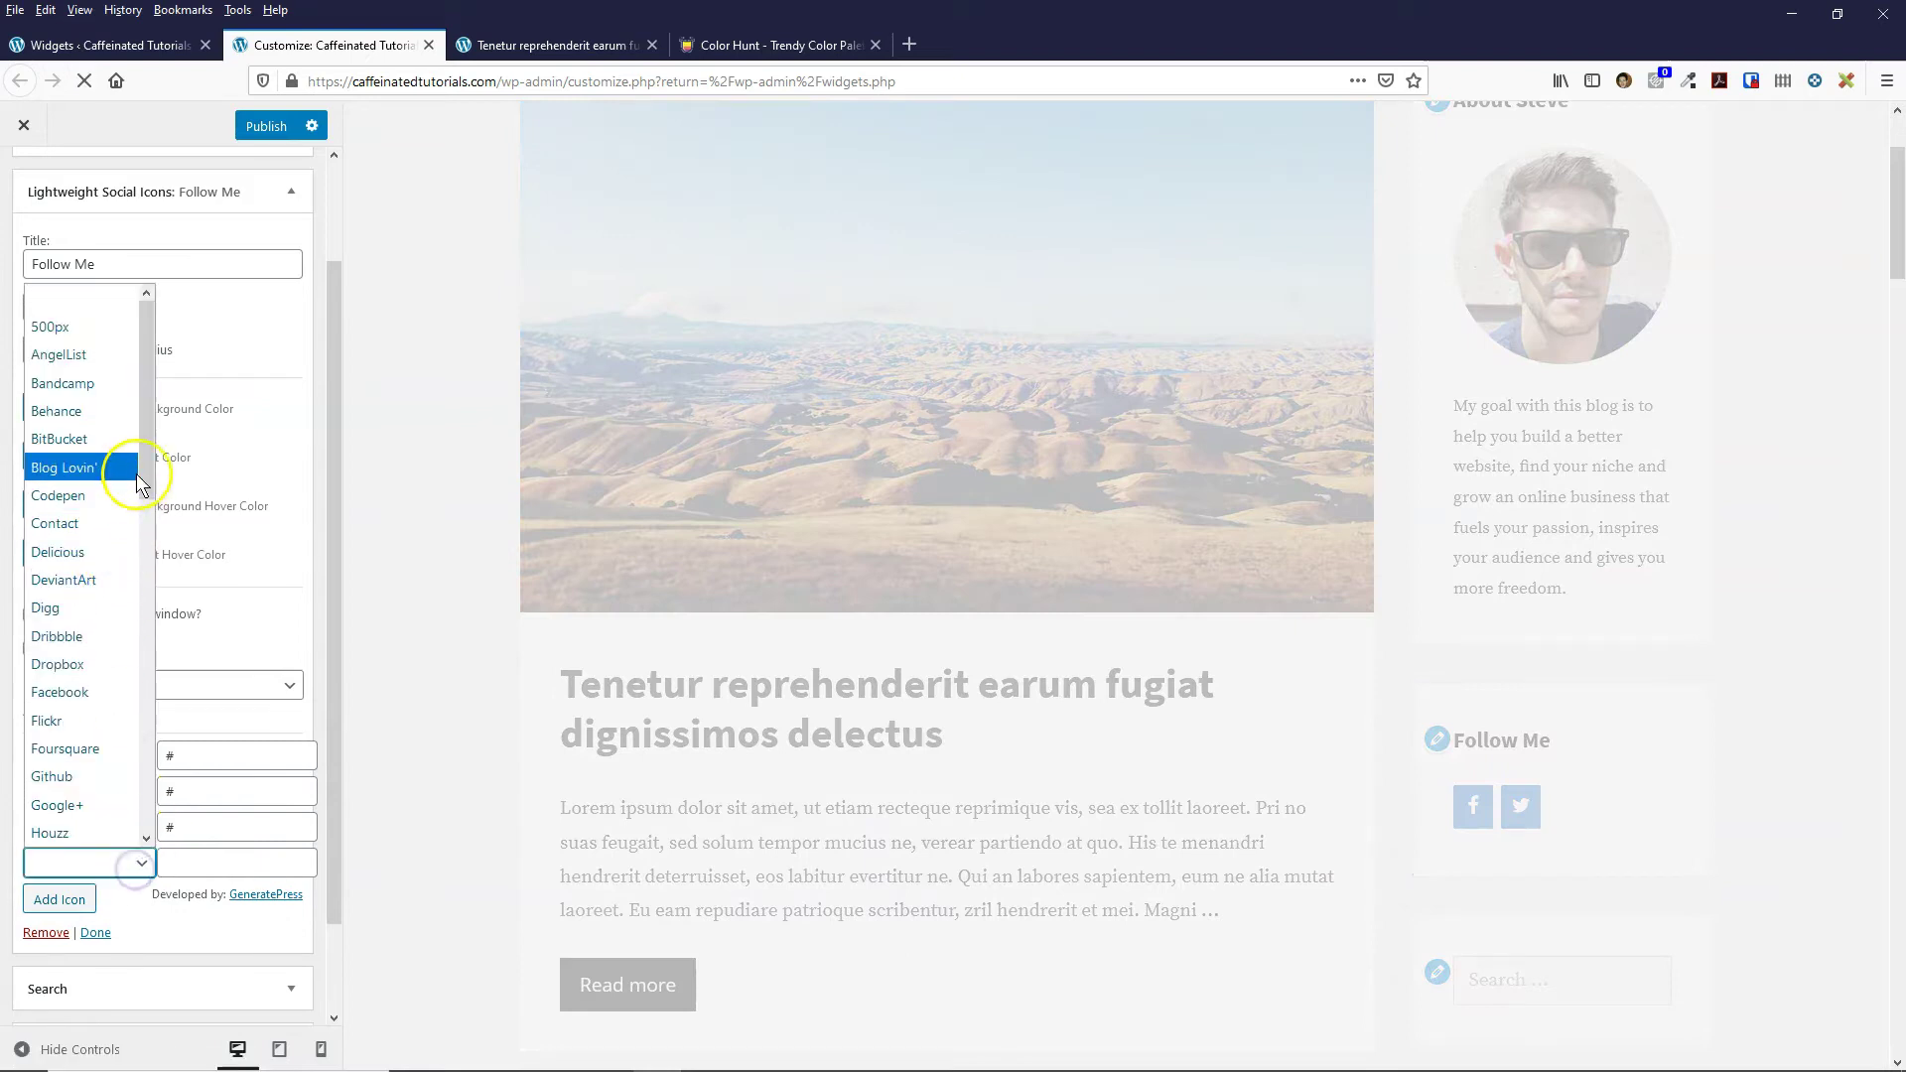
{"action": "scroll", "coordinate": [90, 596], "scroll_direction": "down", "scroll_amount": 2}
{"action": "left_click", "coordinate": [65, 824]}
{"action": "left_click", "coordinate": [229, 862]}
{"action": "type", "text": "#"}
{"action": "scroll", "coordinate": [82, 593], "scroll_direction": "down", "scroll_amount": 1}
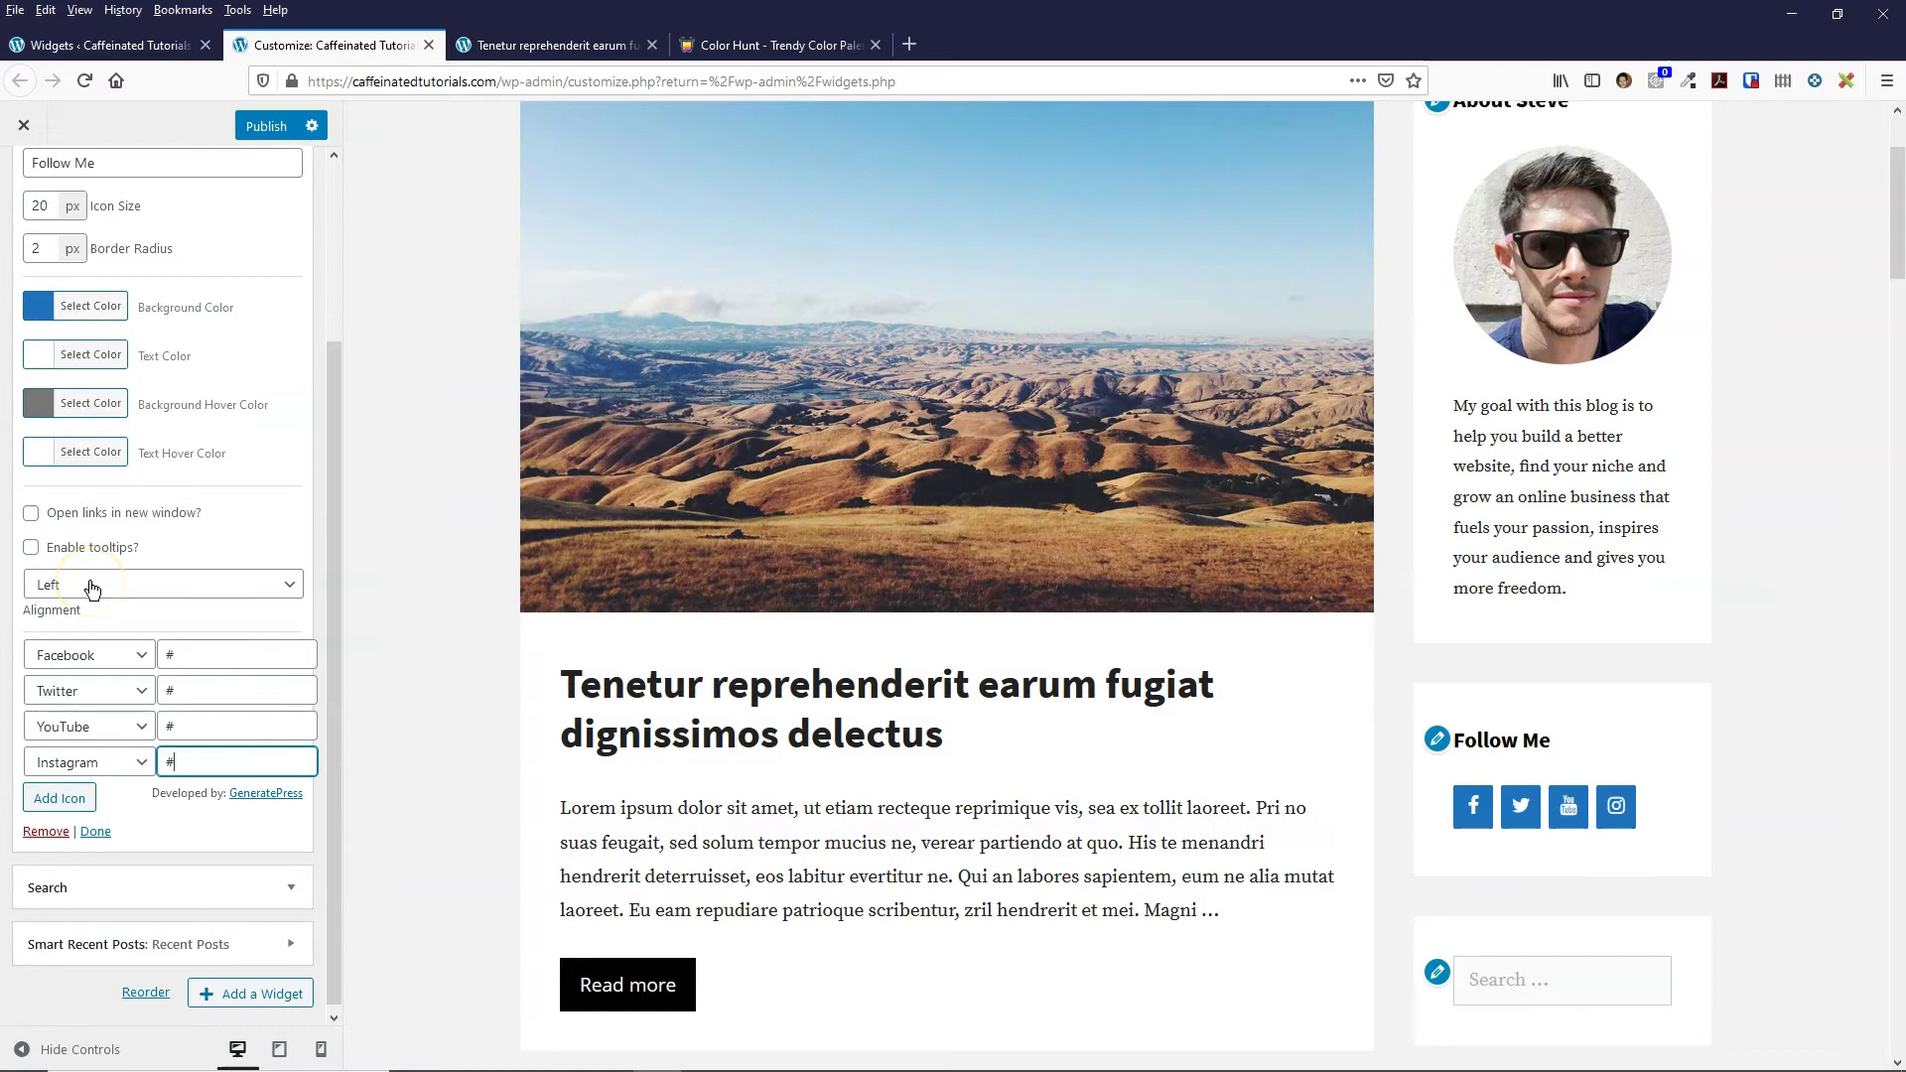
- Set the icon alignment to Center, leave tooltips off, and open links in a new window
{"action": "left_click", "coordinate": [92, 586]}
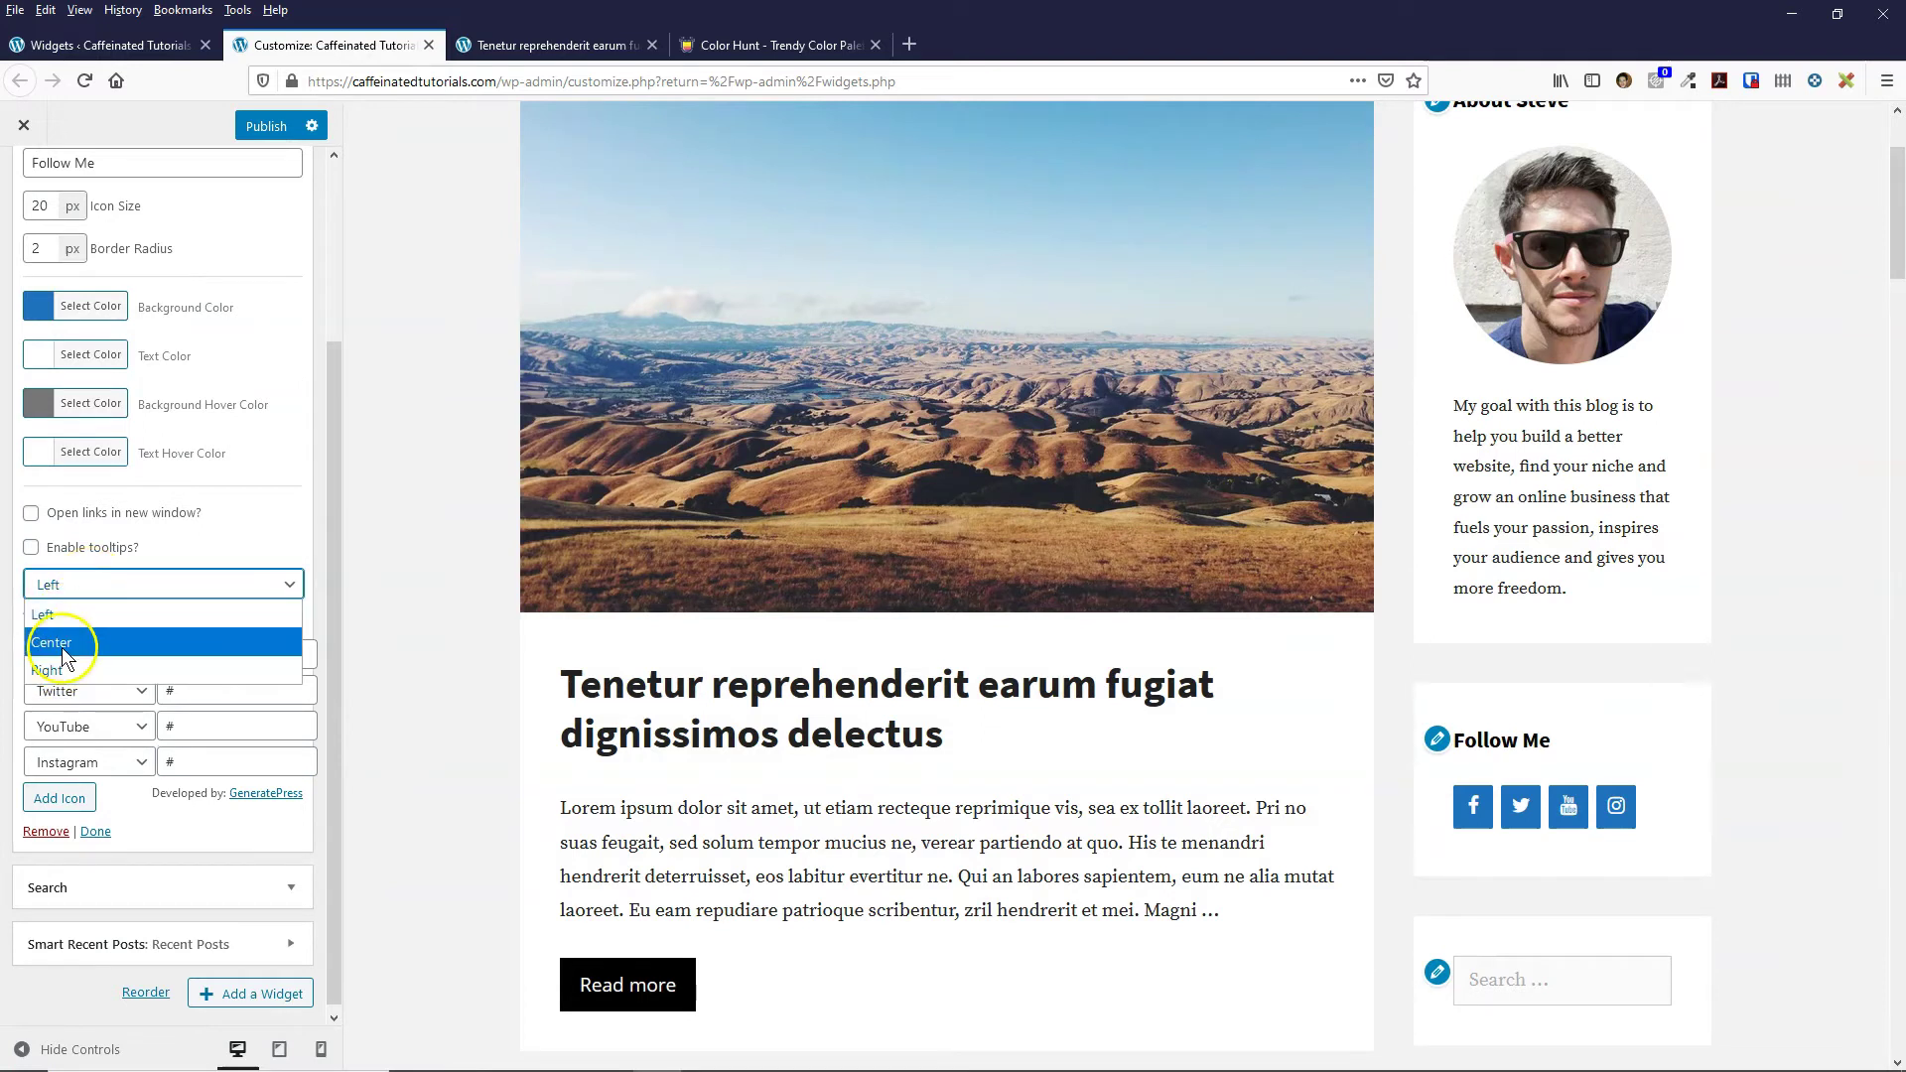
{"action": "left_click", "coordinate": [48, 671]}
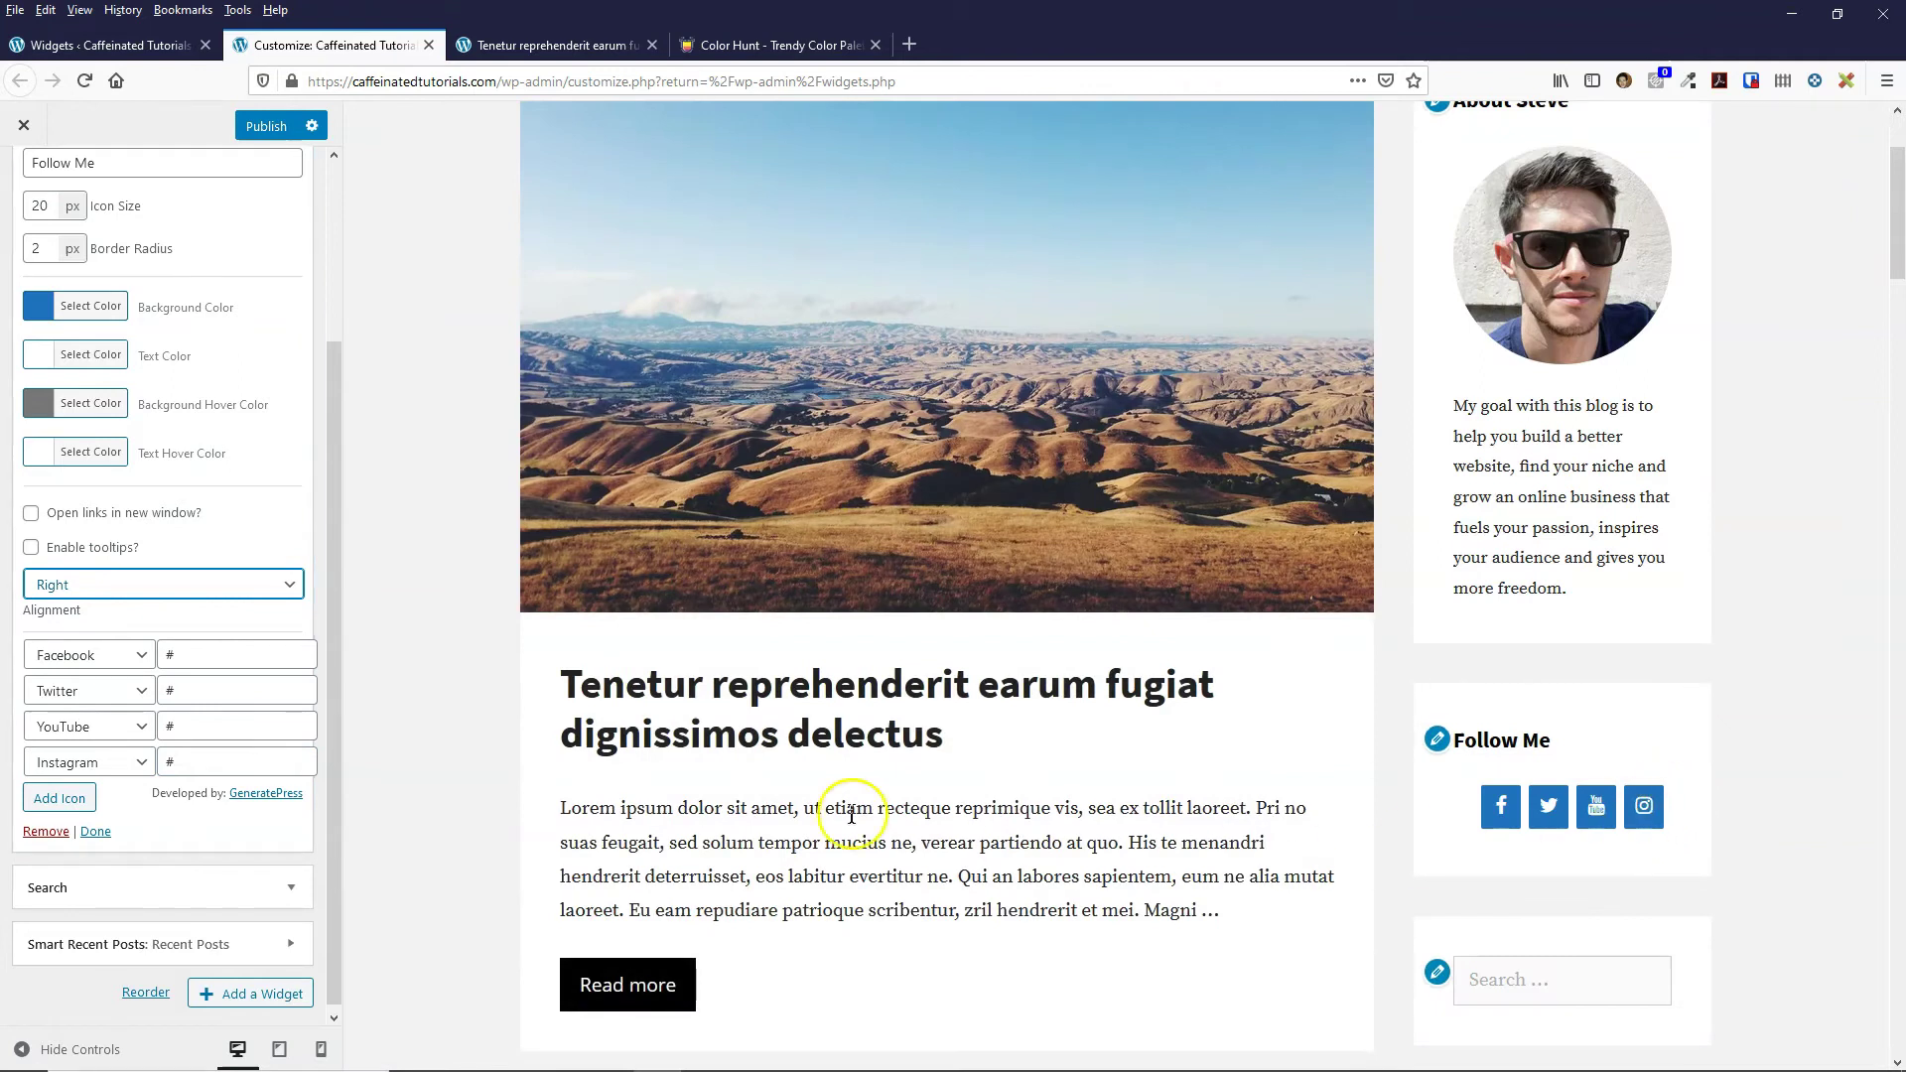
{"action": "left_click", "coordinate": [106, 588]}
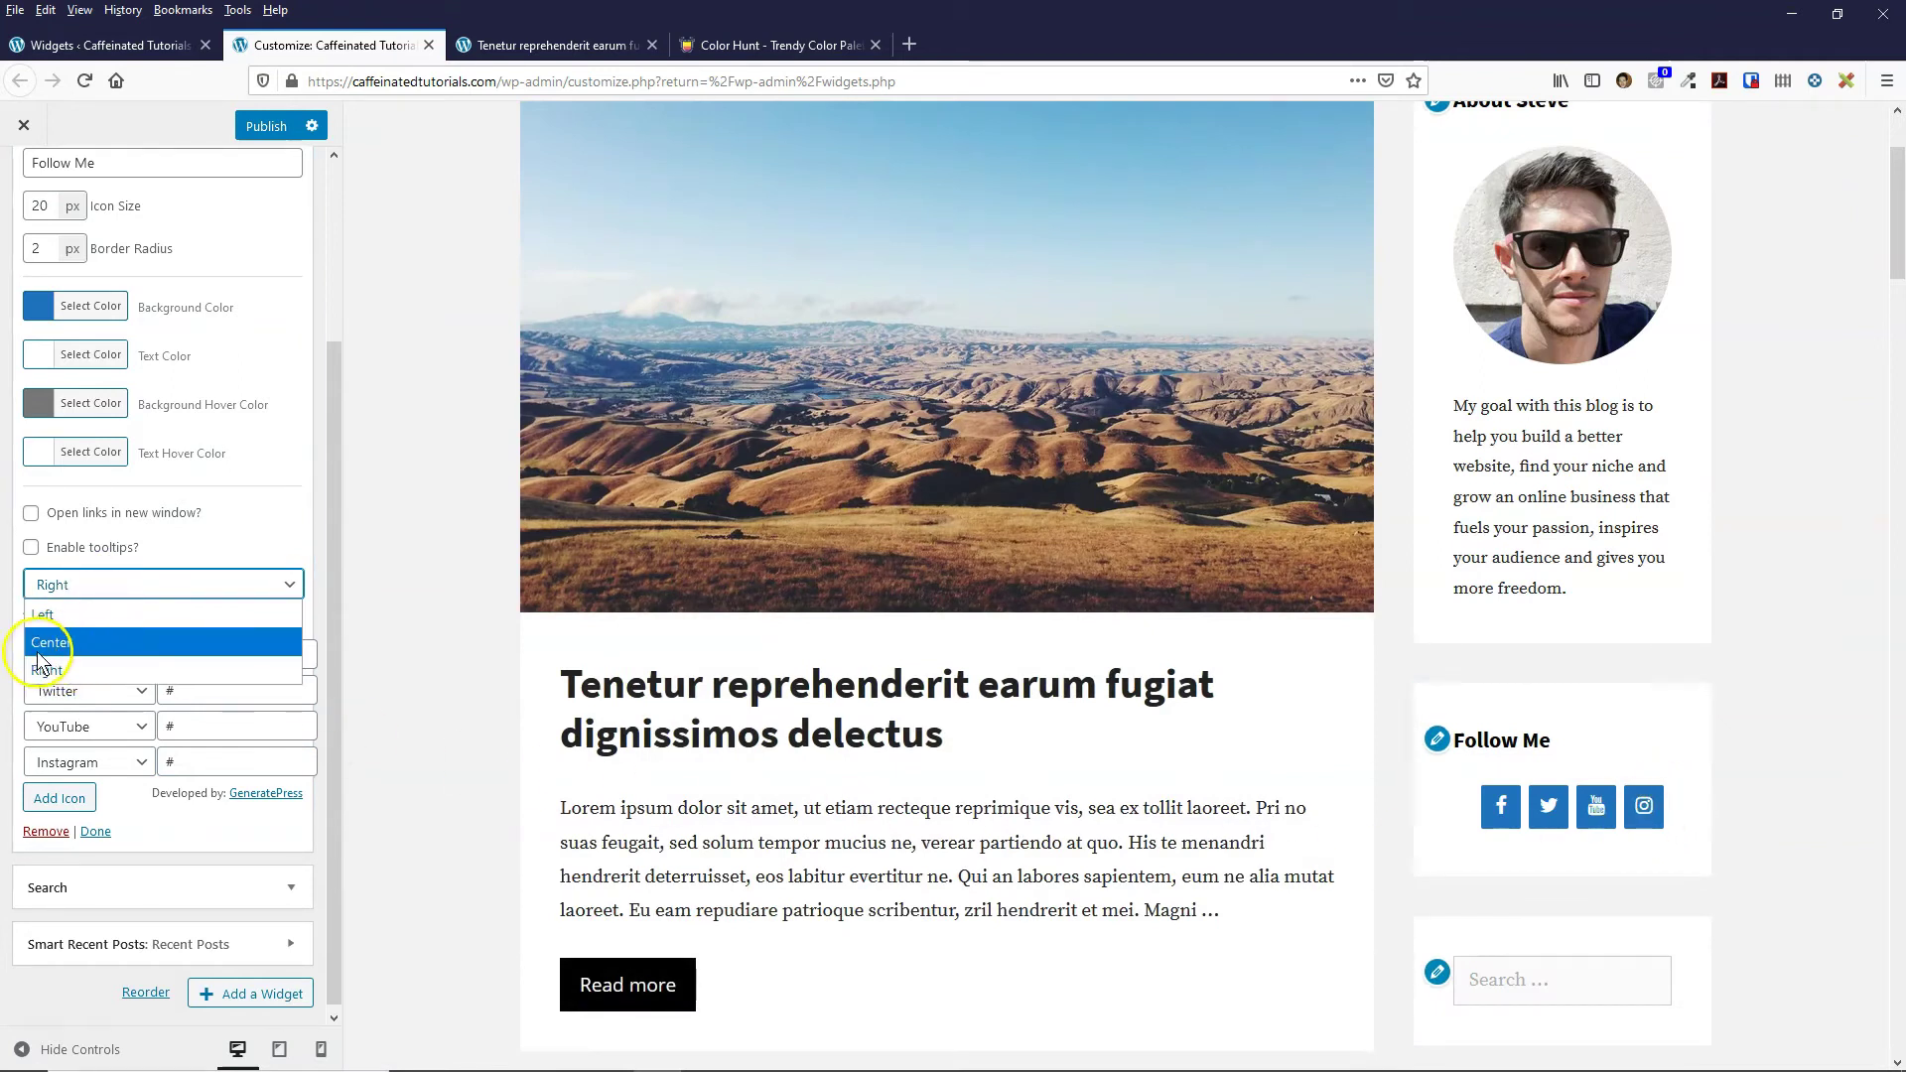
{"action": "left_click", "coordinate": [71, 643]}
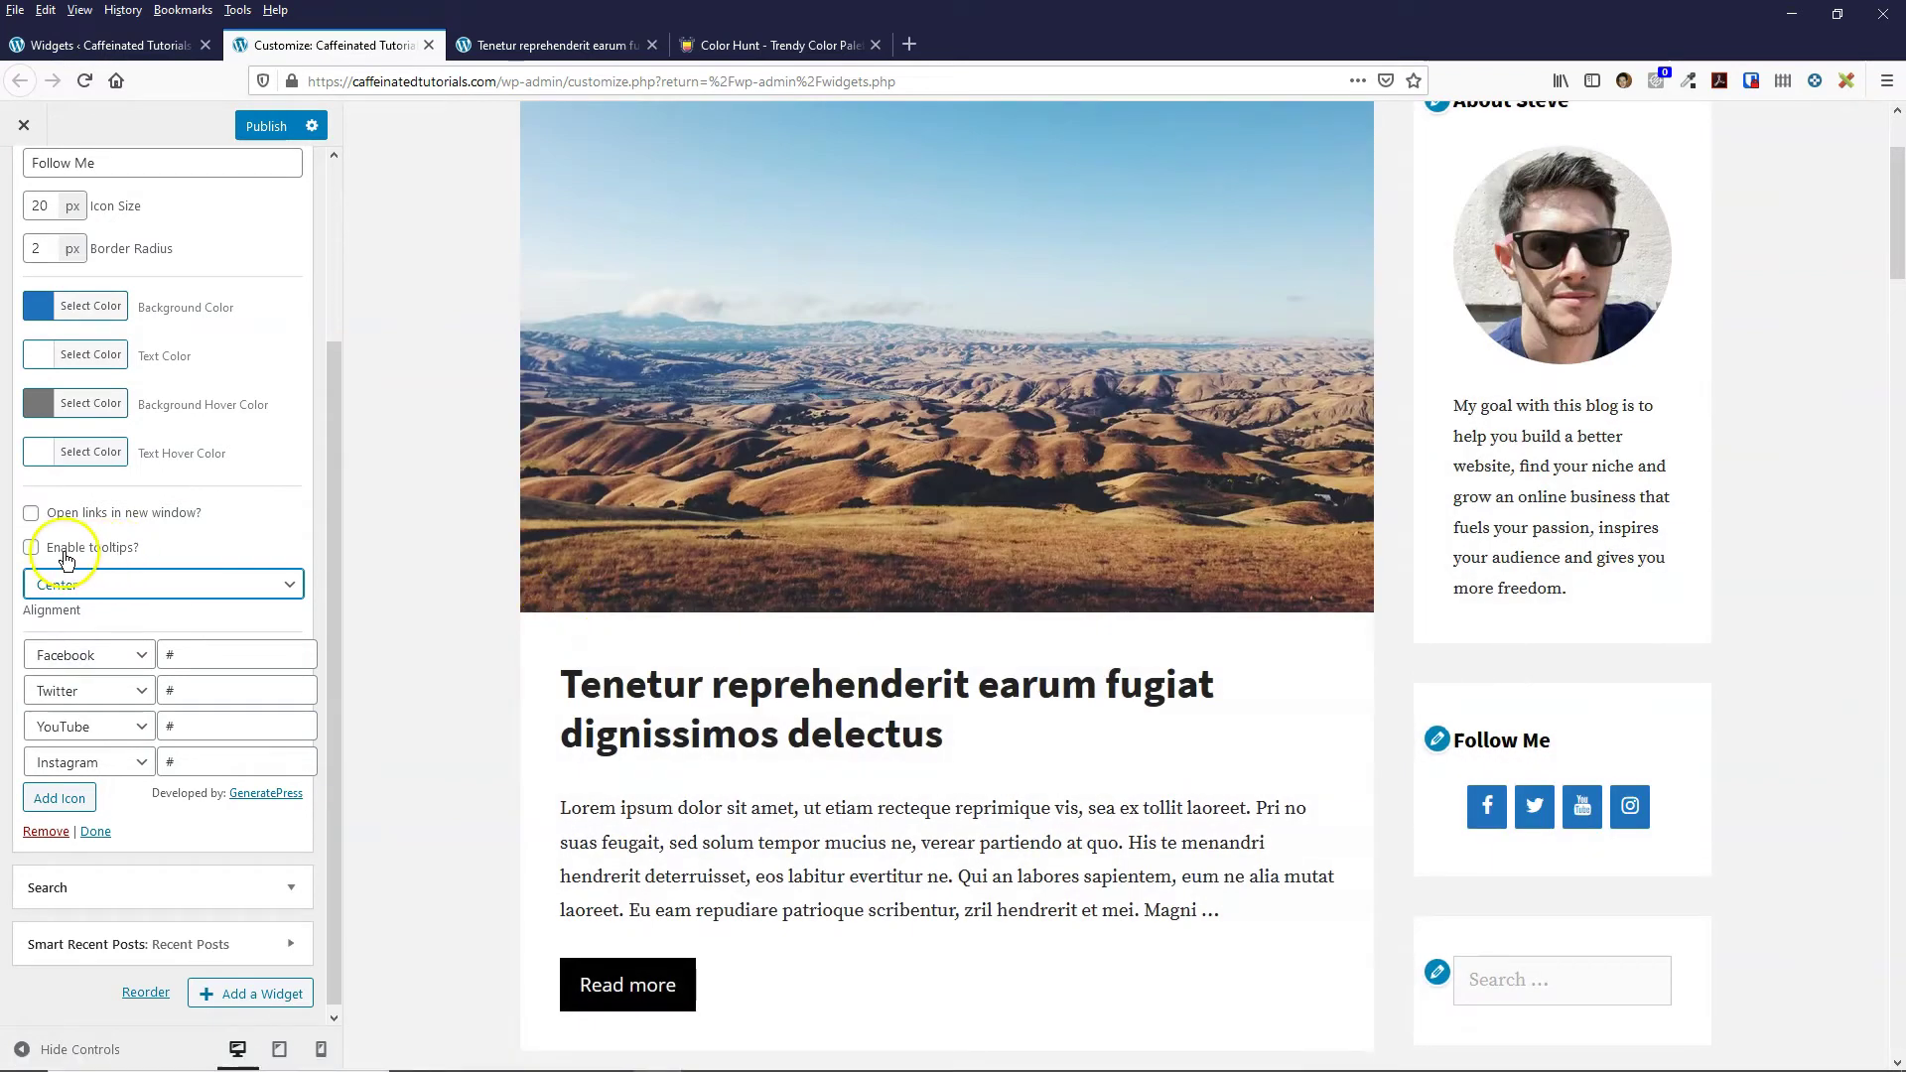
{"action": "left_click", "coordinate": [30, 549]}
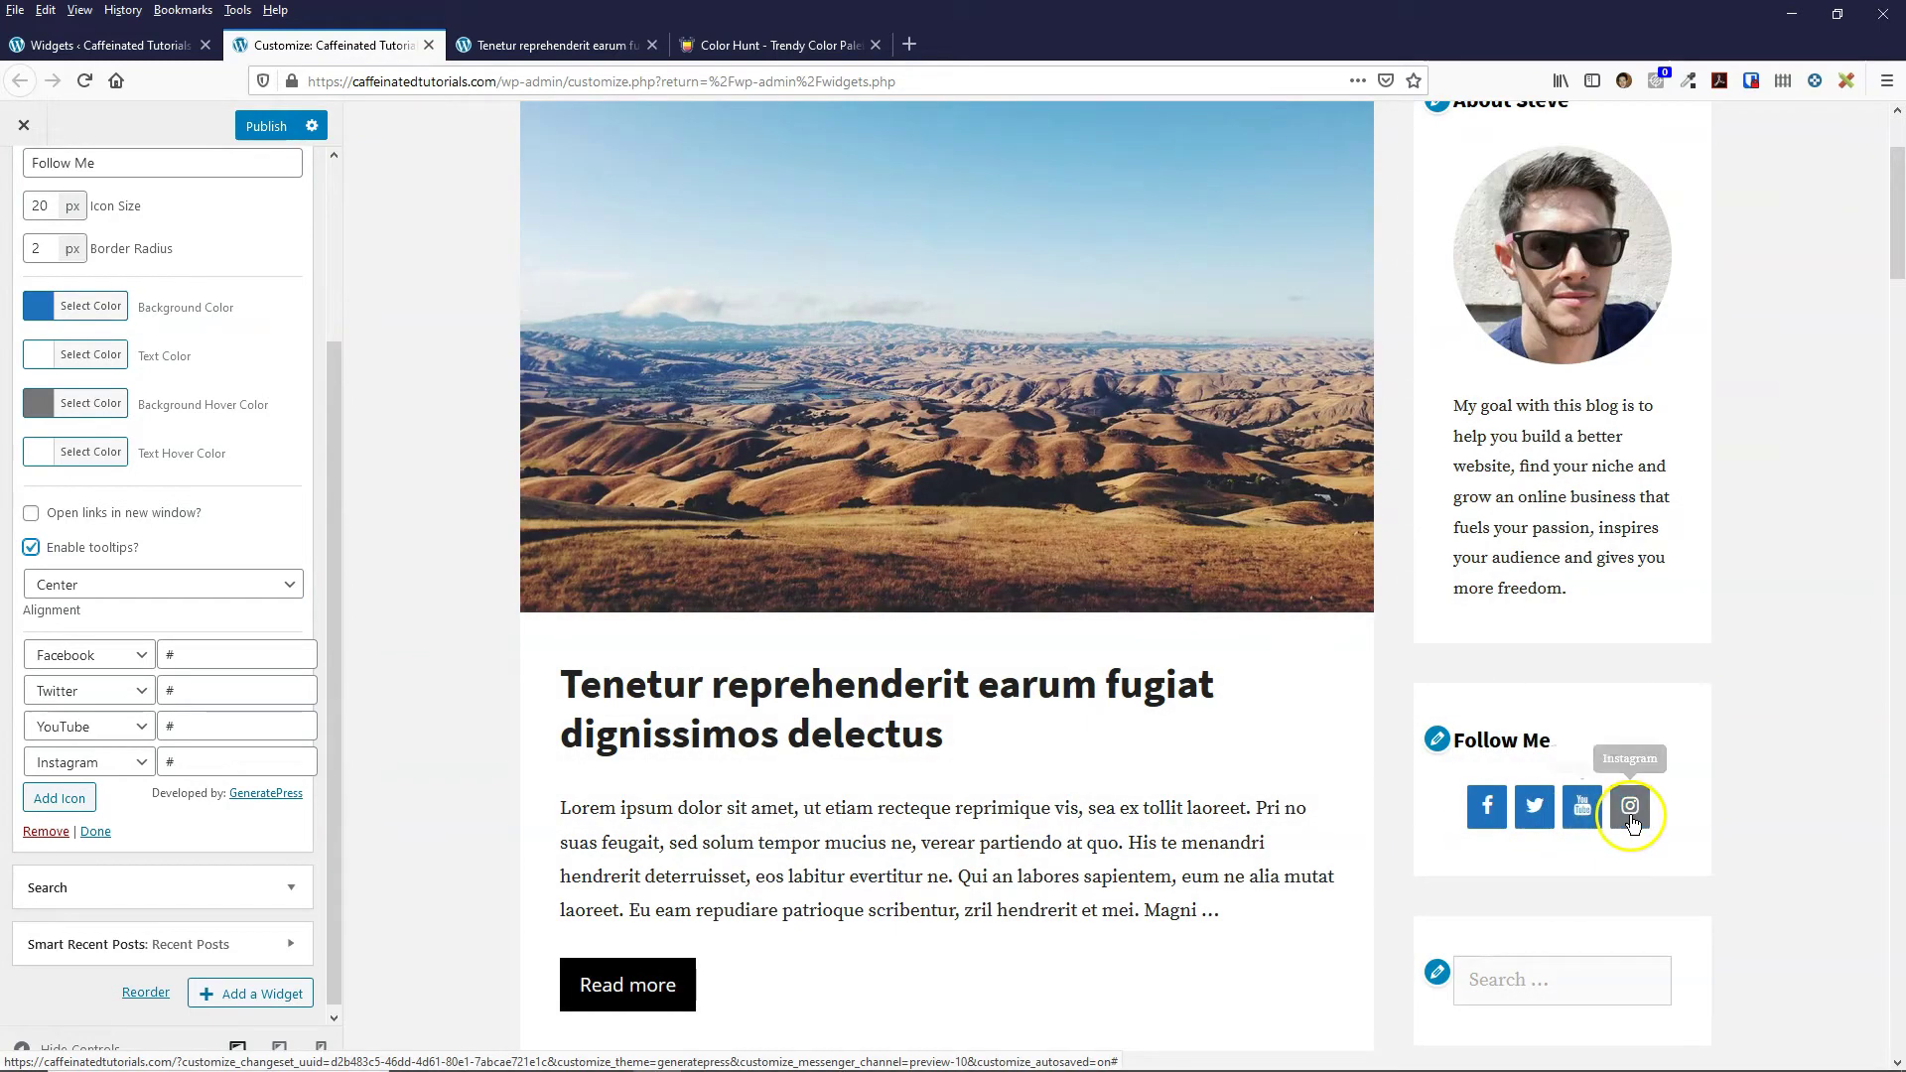
{"action": "left_click", "coordinate": [30, 548]}
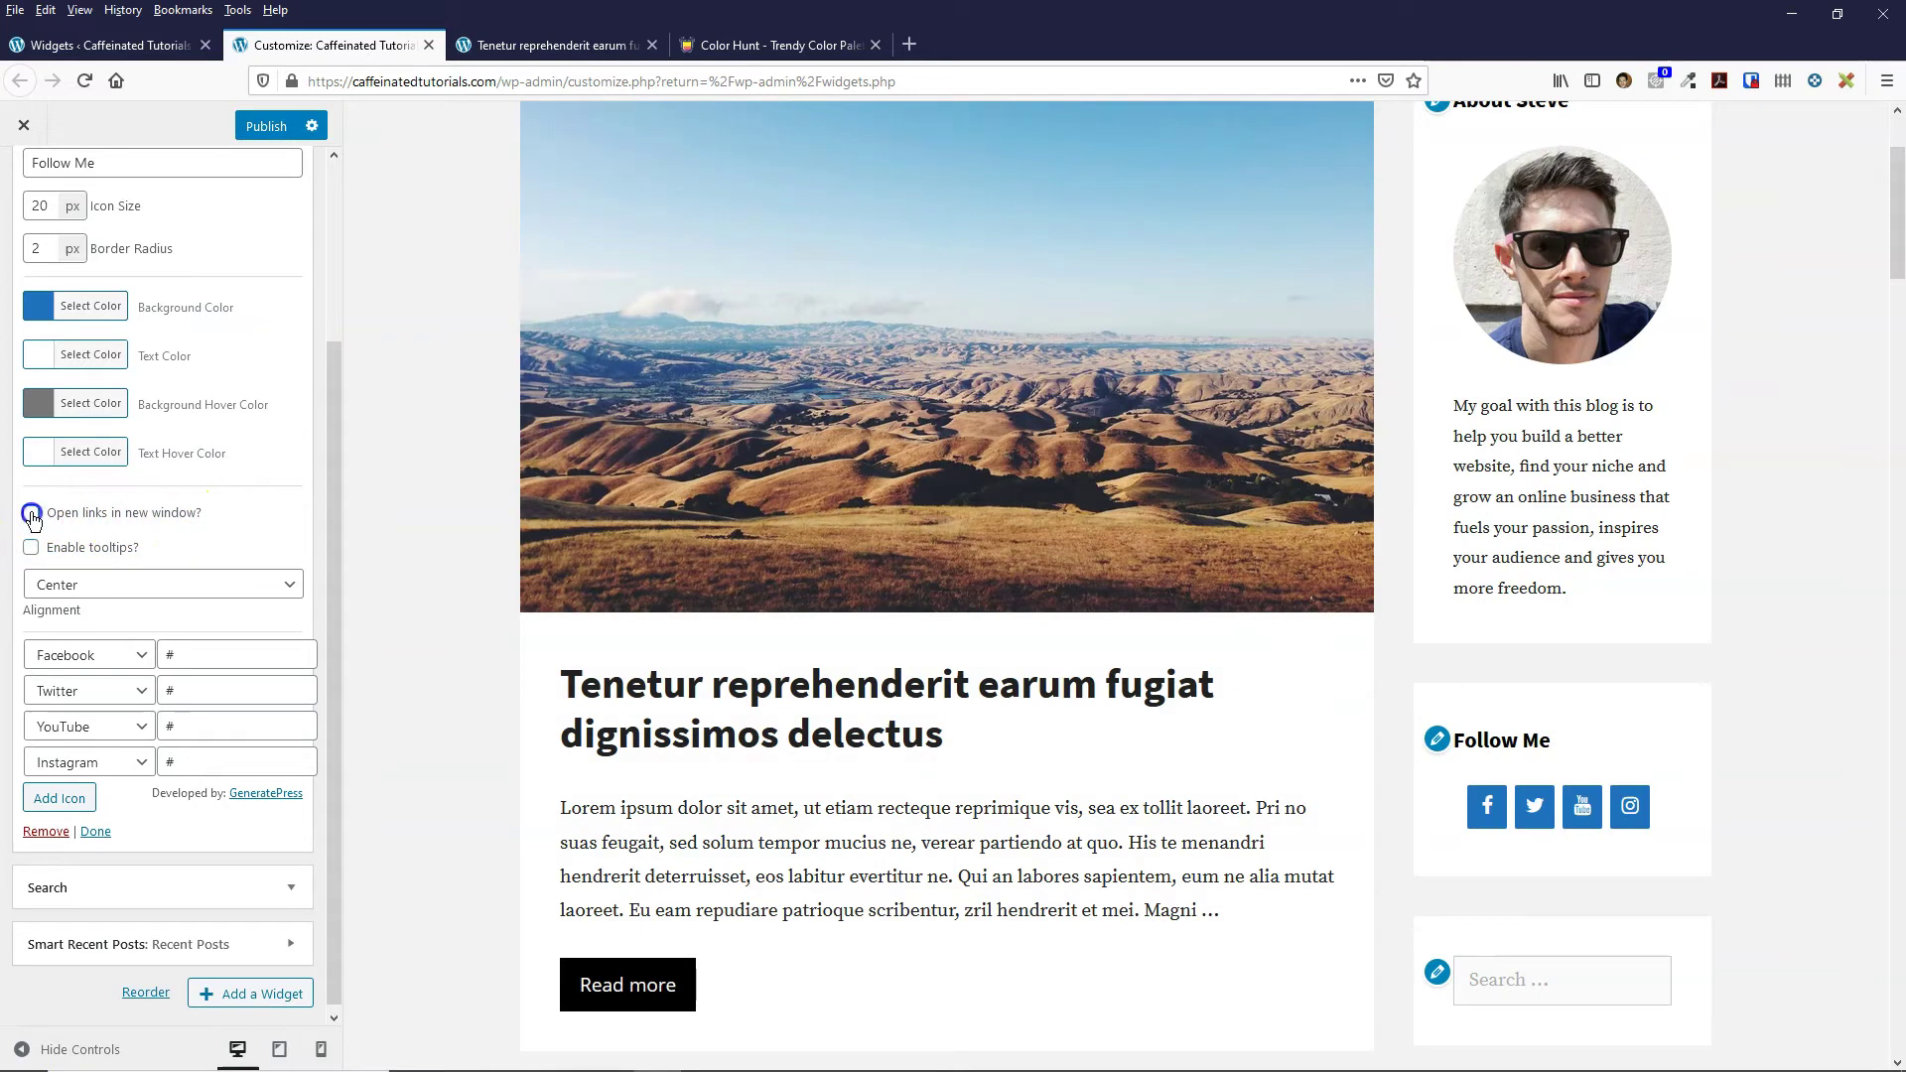
{"action": "left_click", "coordinate": [31, 514]}
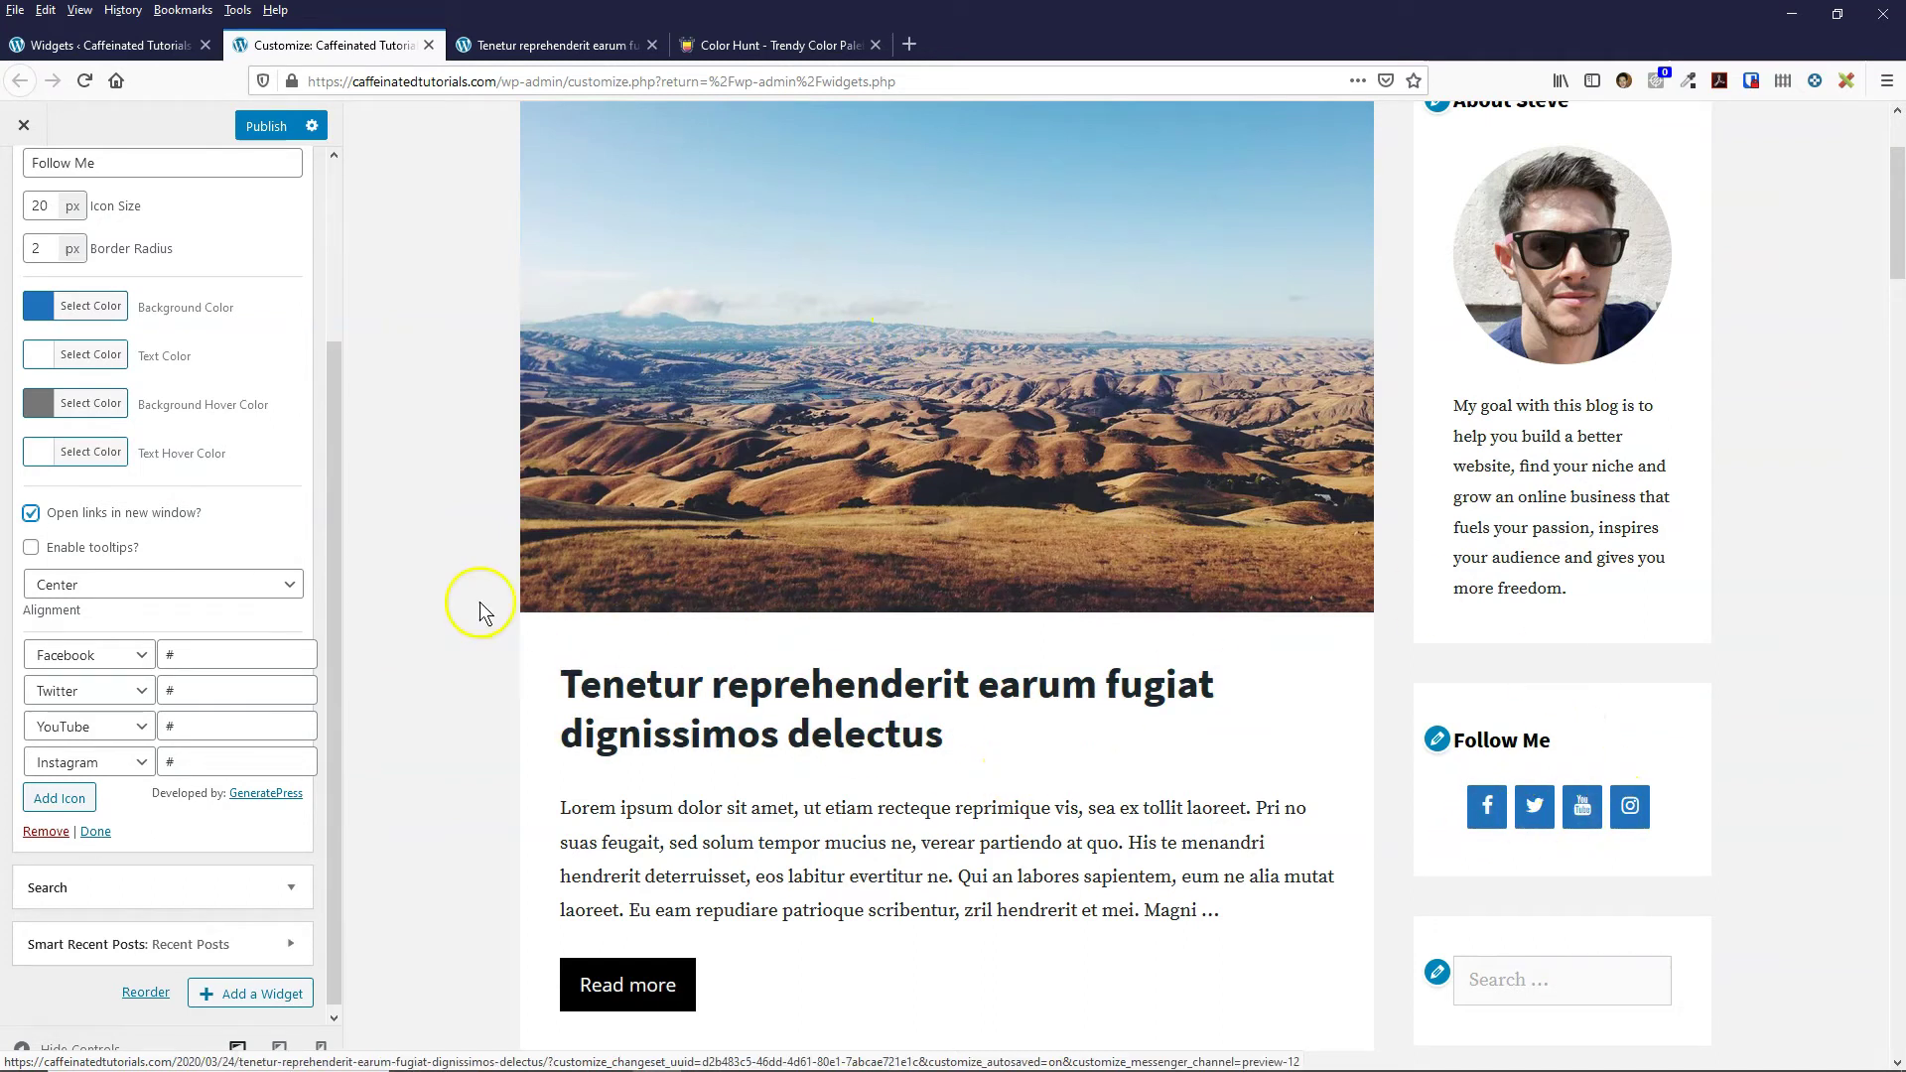
- Try icon sizes like 26, 35 and 50, then settle the Follow Me icons at 25 px
{"action": "scroll", "coordinate": [53, 429], "scroll_direction": "up", "scroll_amount": 3}
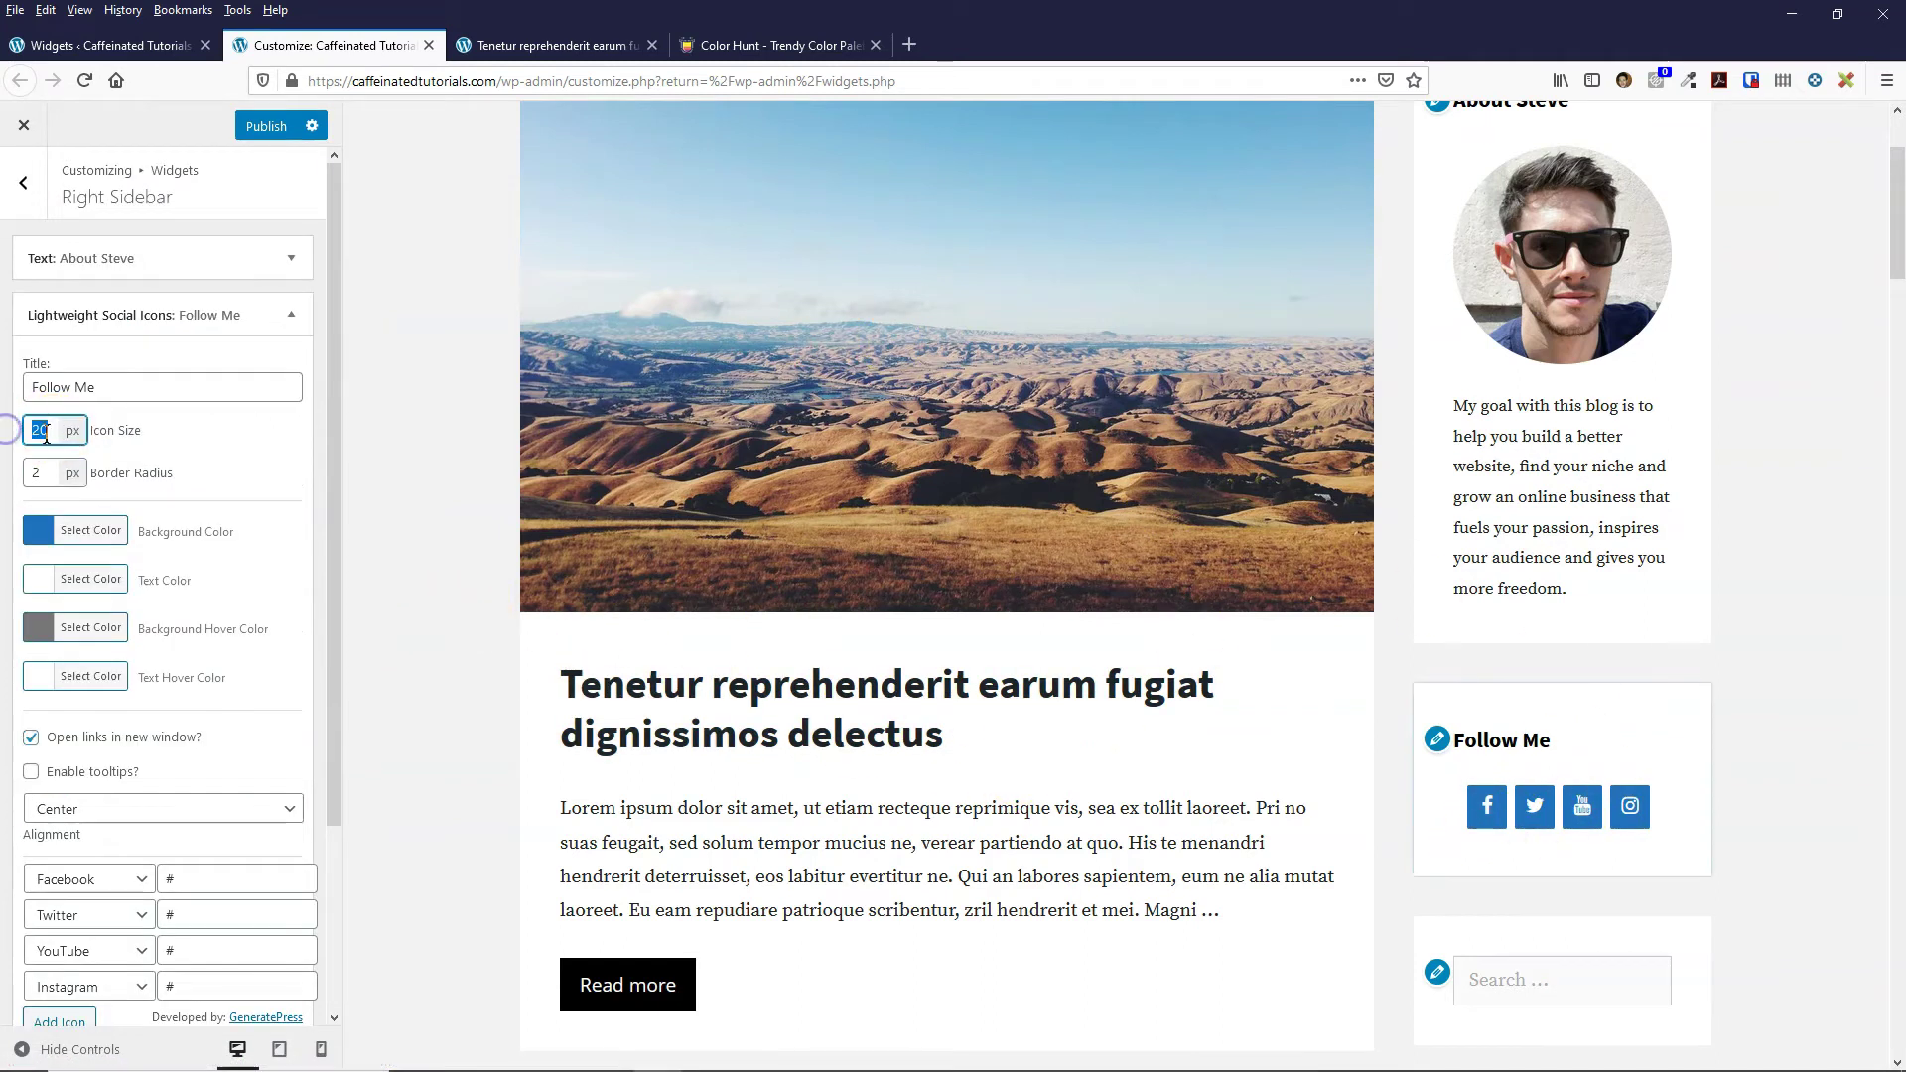
{"action": "type", "text": "24"}
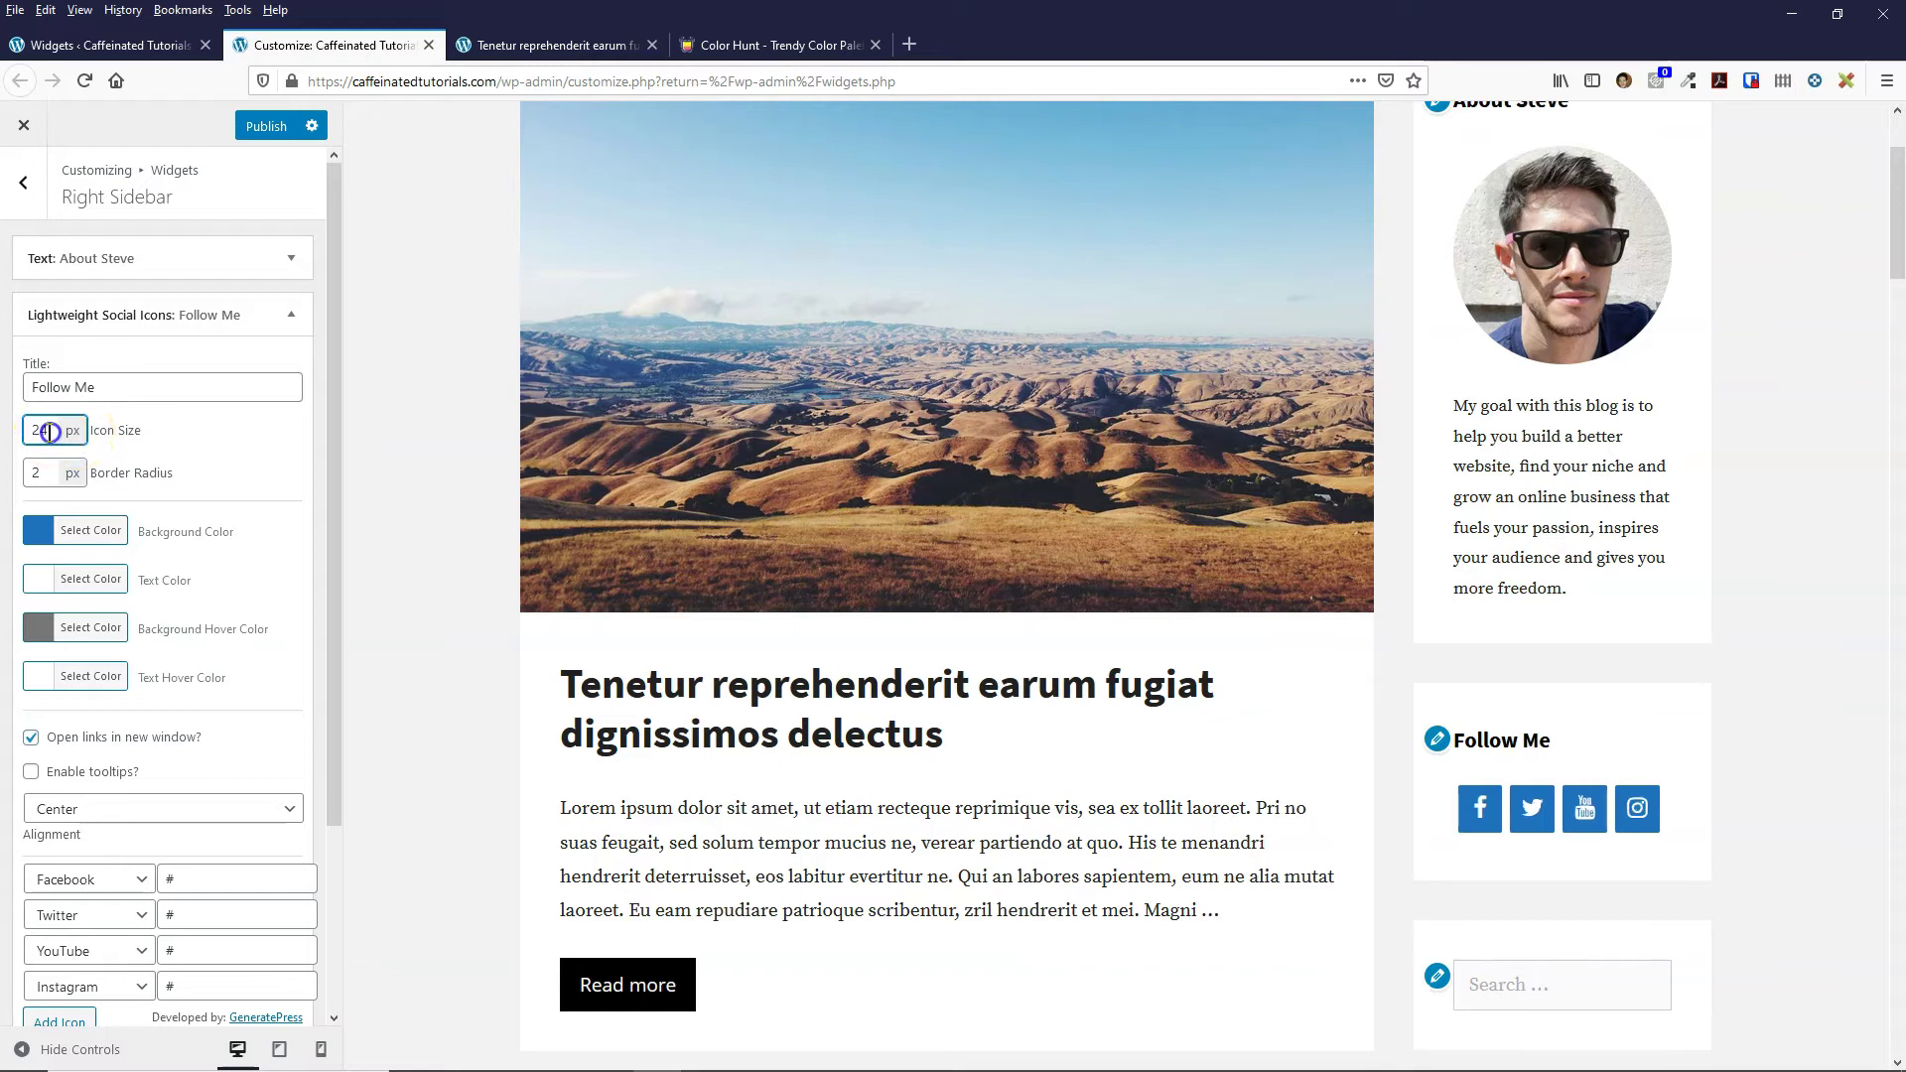
{"action": "double_click", "coordinate": [27, 430]}
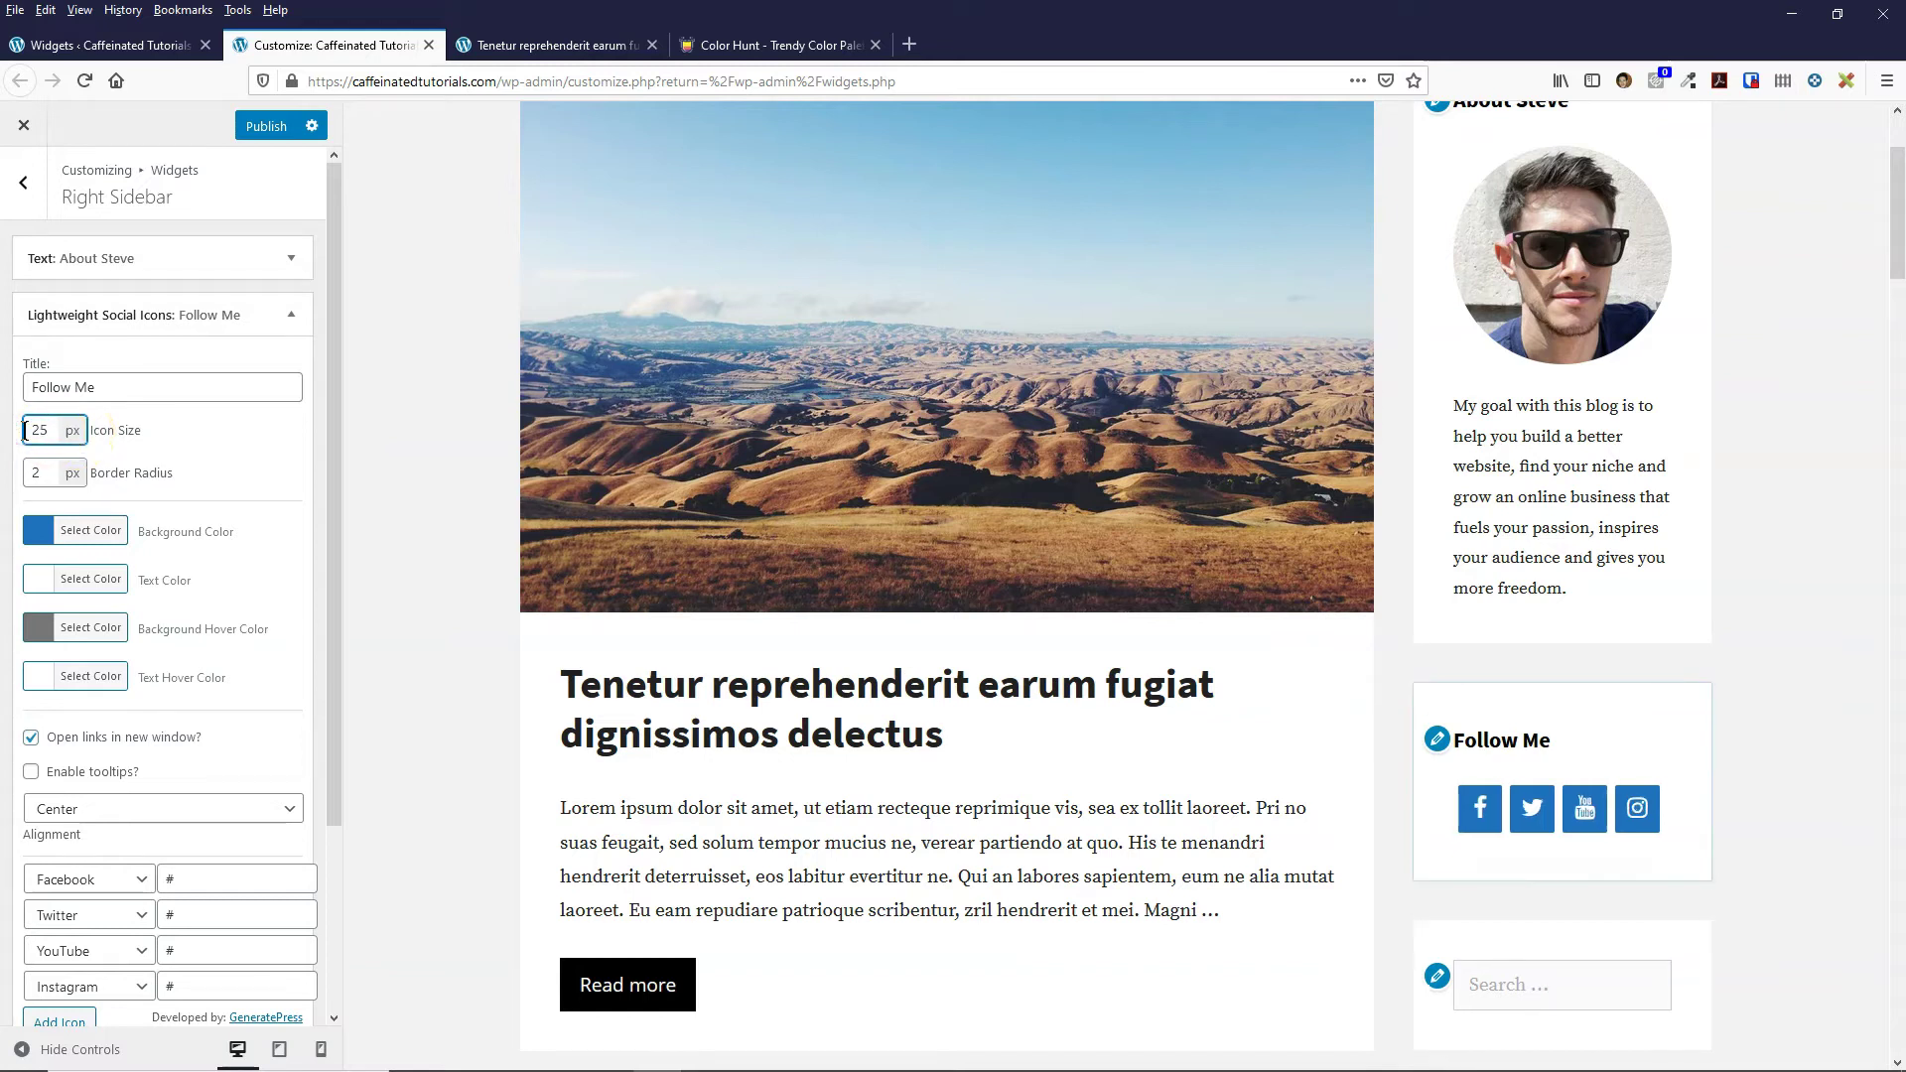
{"action": "key", "text": "Up"}
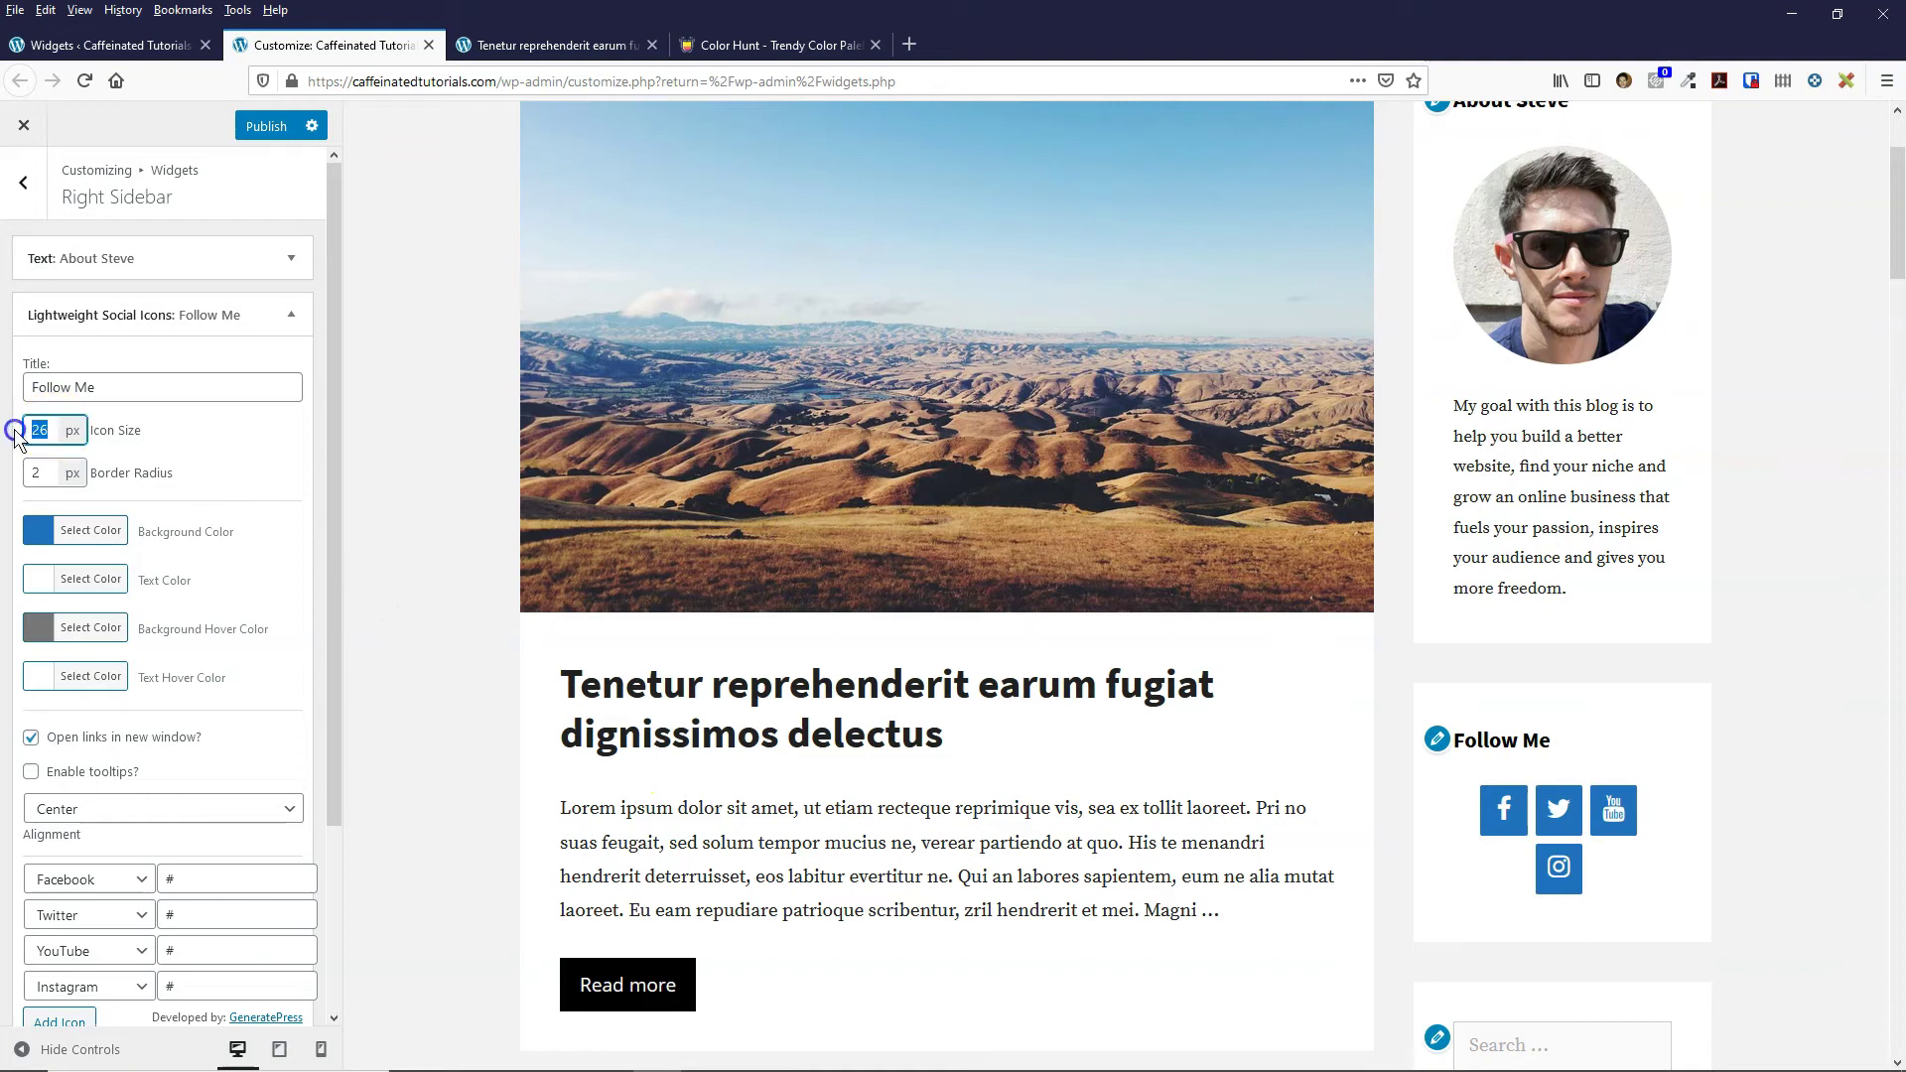
{"action": "type", "text": "35"}
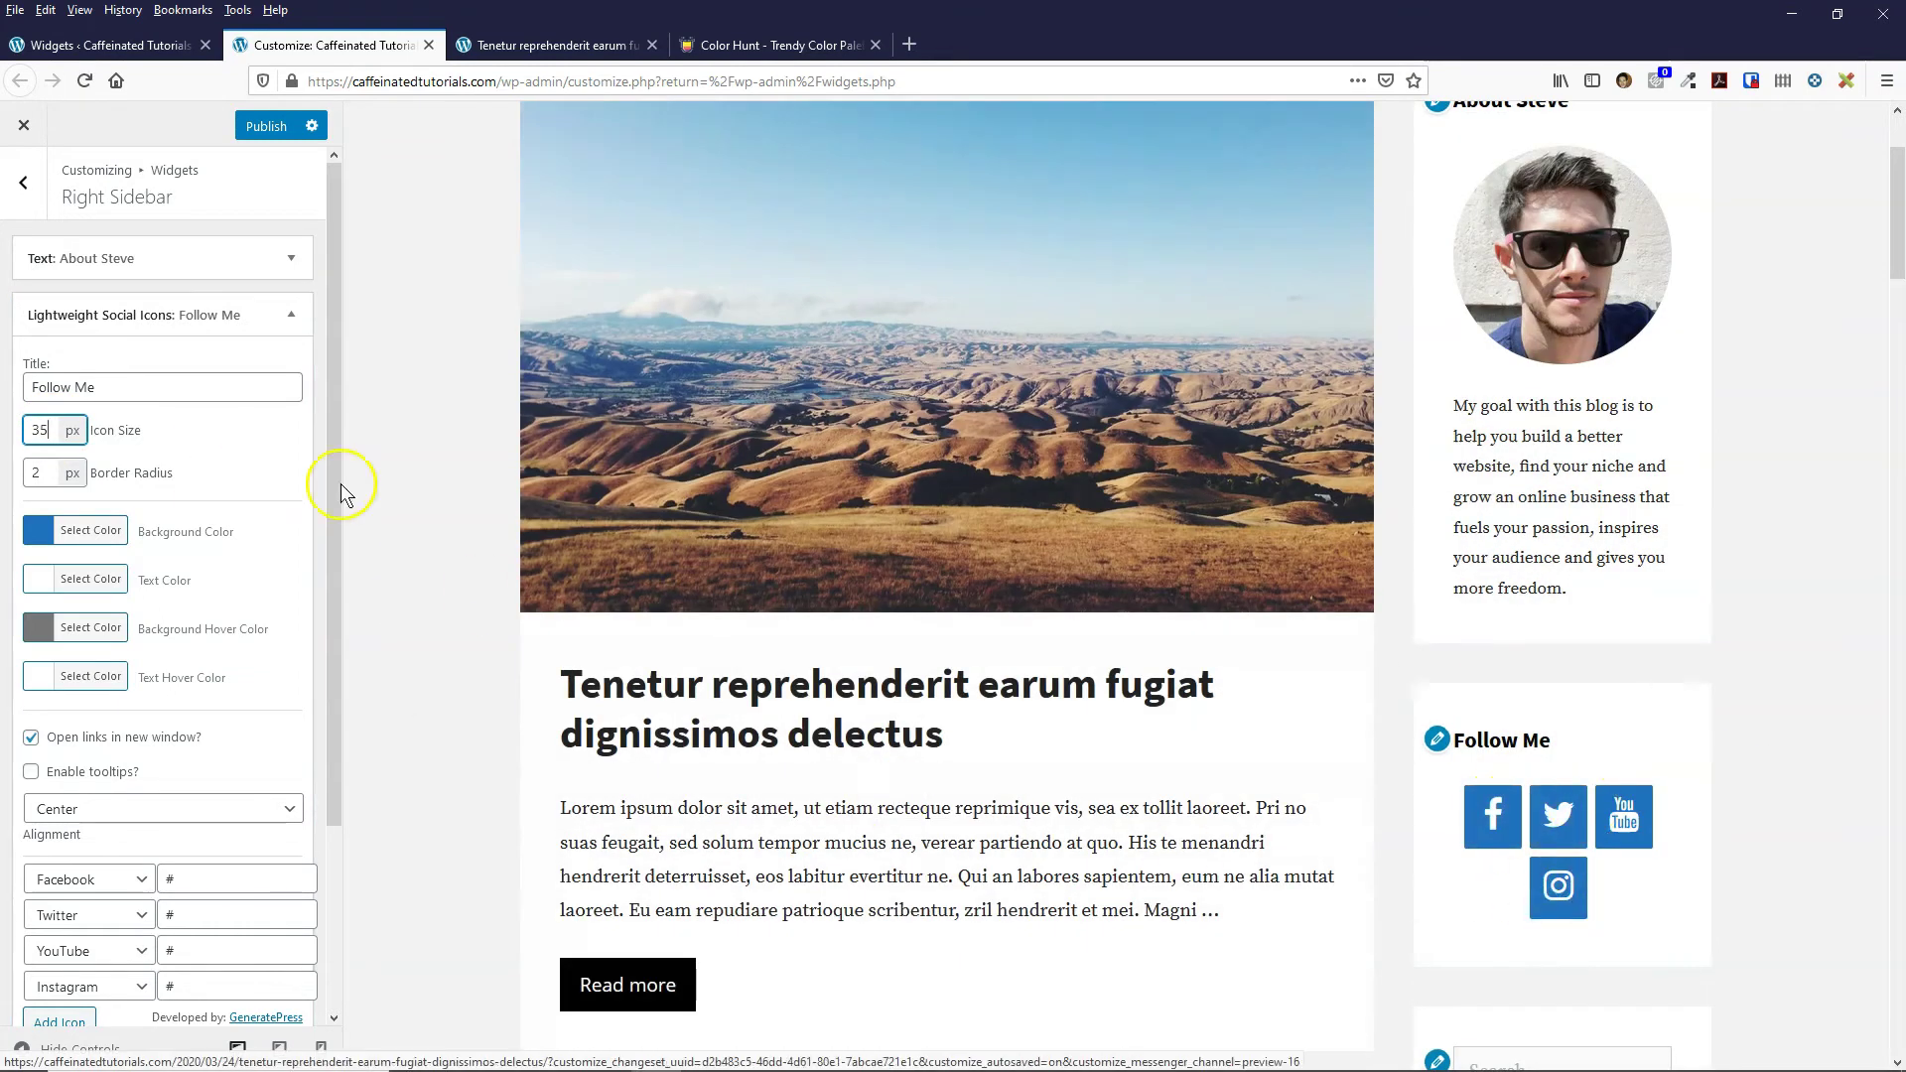
{"action": "double_click", "coordinate": [50, 437]}
{"action": "type", "text": "50"}
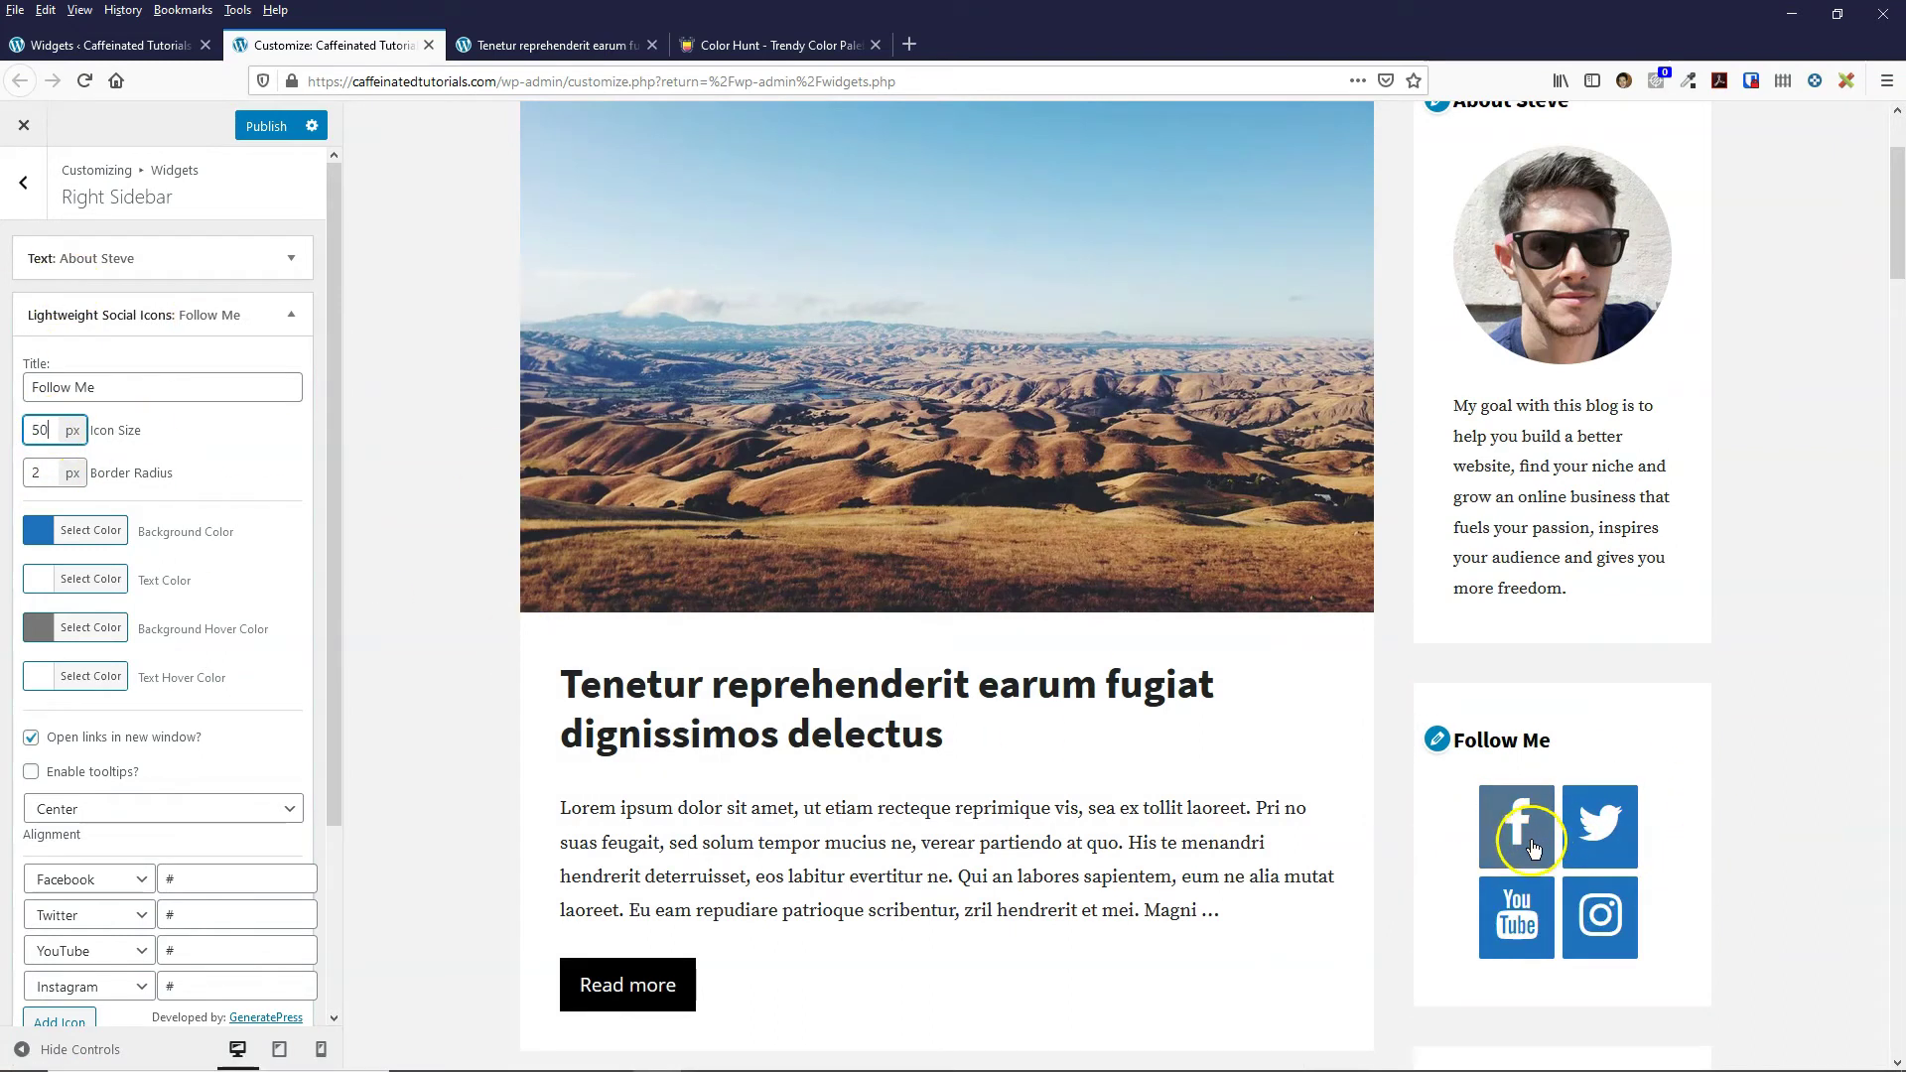
{"action": "scroll", "coordinate": [1516, 794], "scroll_direction": "down", "scroll_amount": 2}
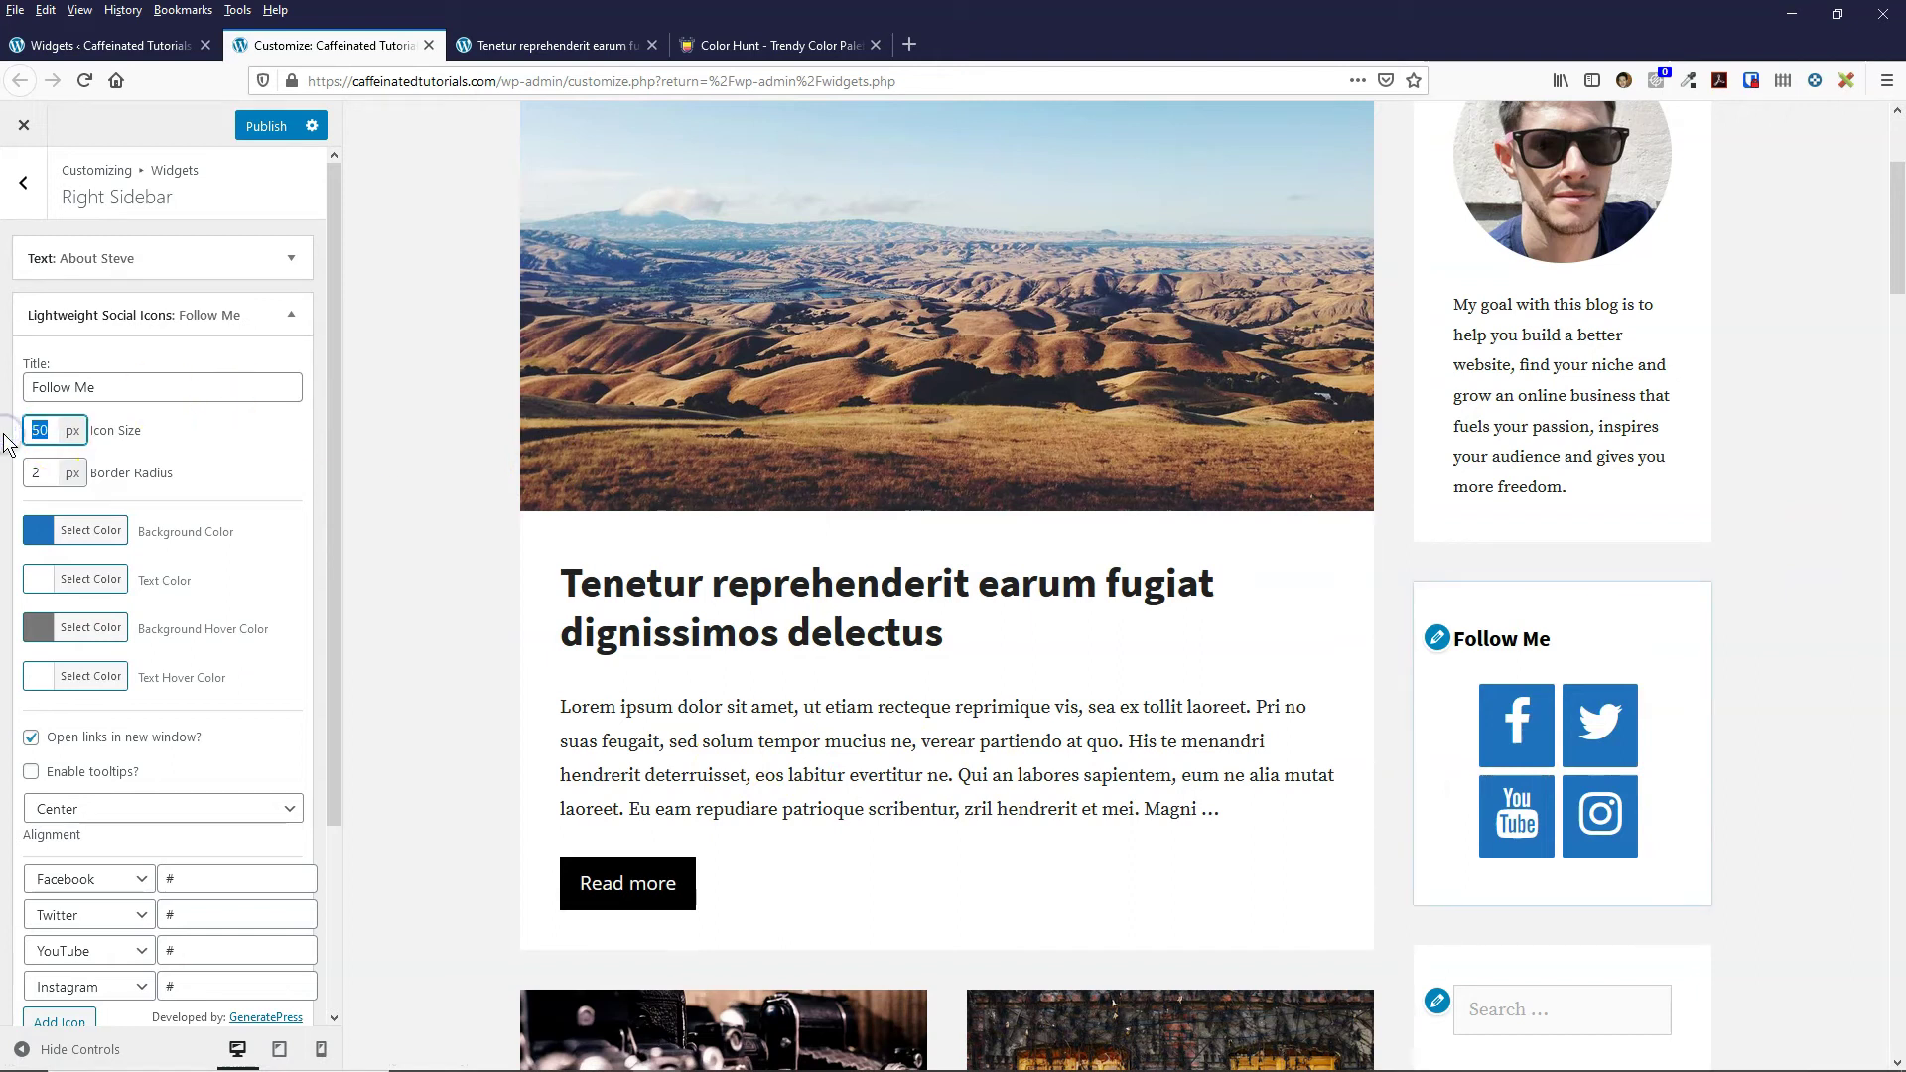
{"action": "type", "text": "25"}
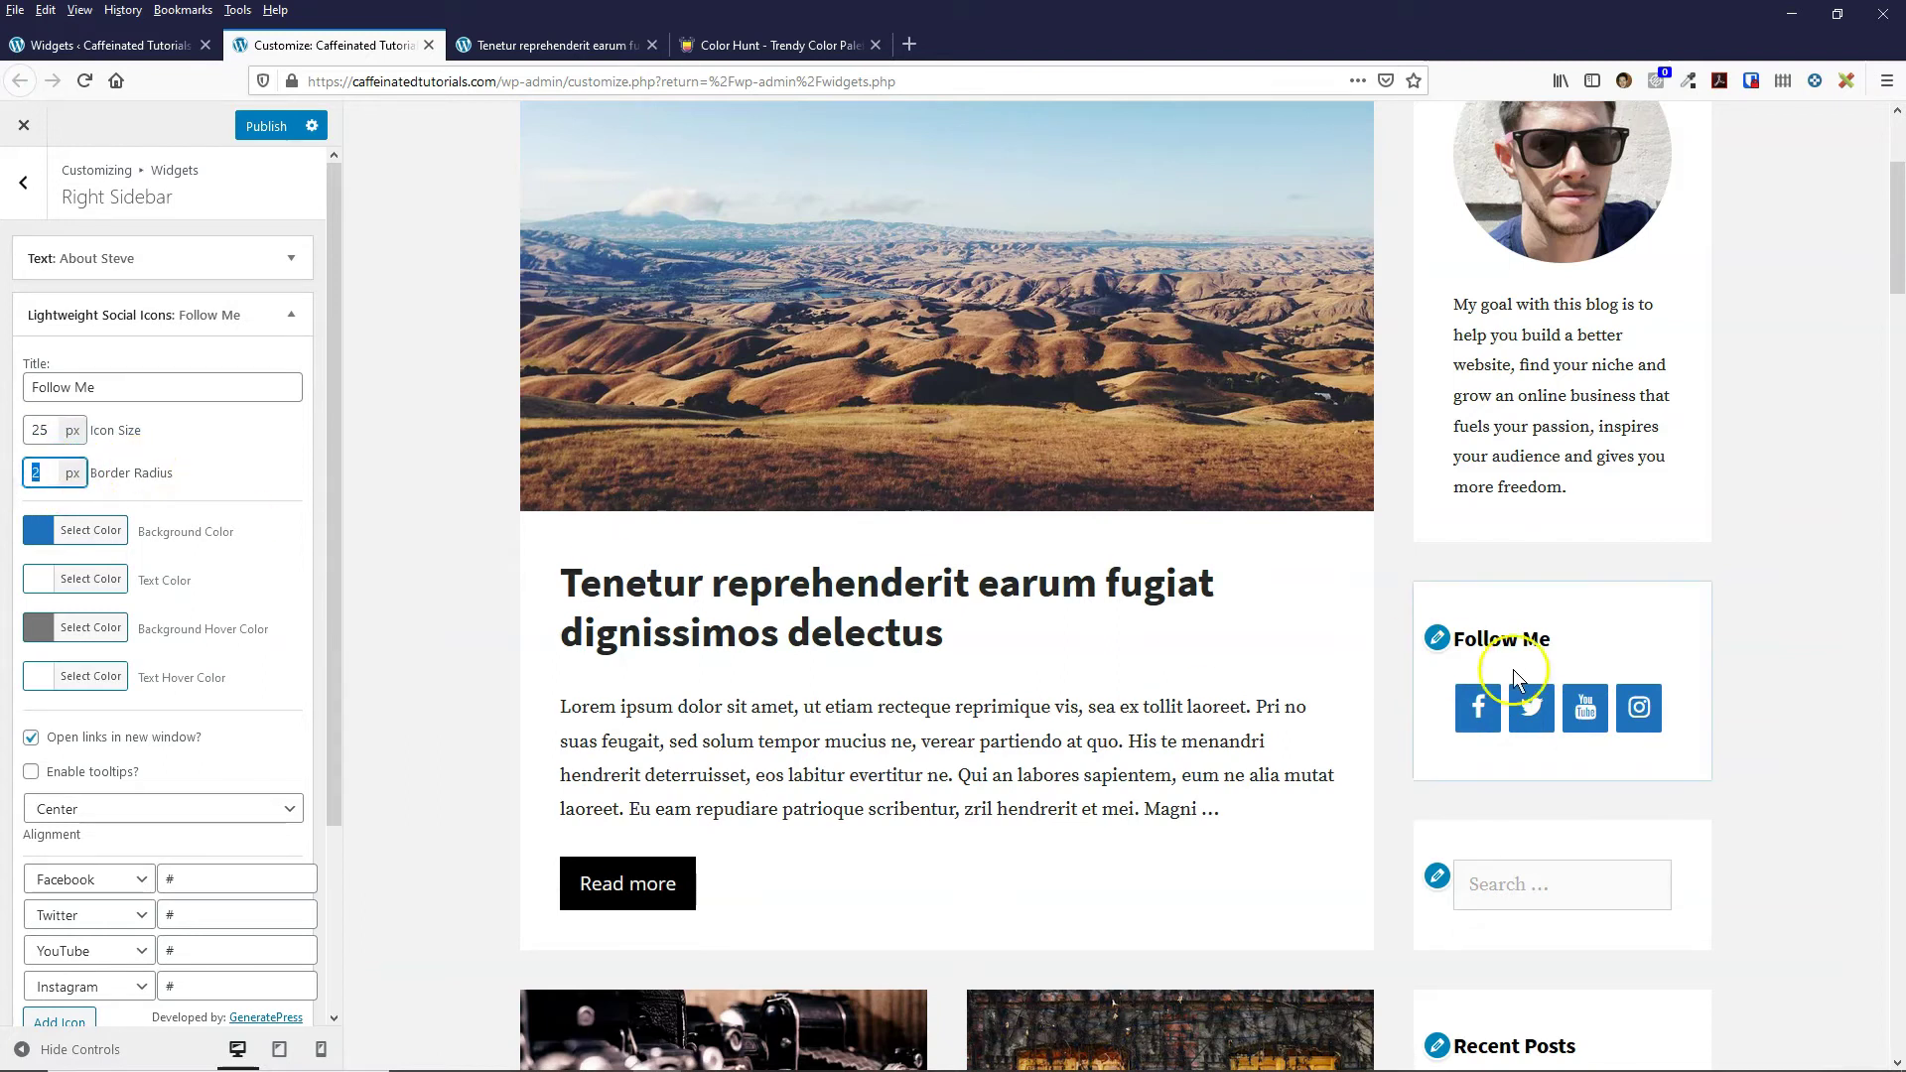
- Raise the Follow Me icons' border radius from 2 to 10, then to 50 px
{"action": "left_click", "coordinate": [1460, 698]}
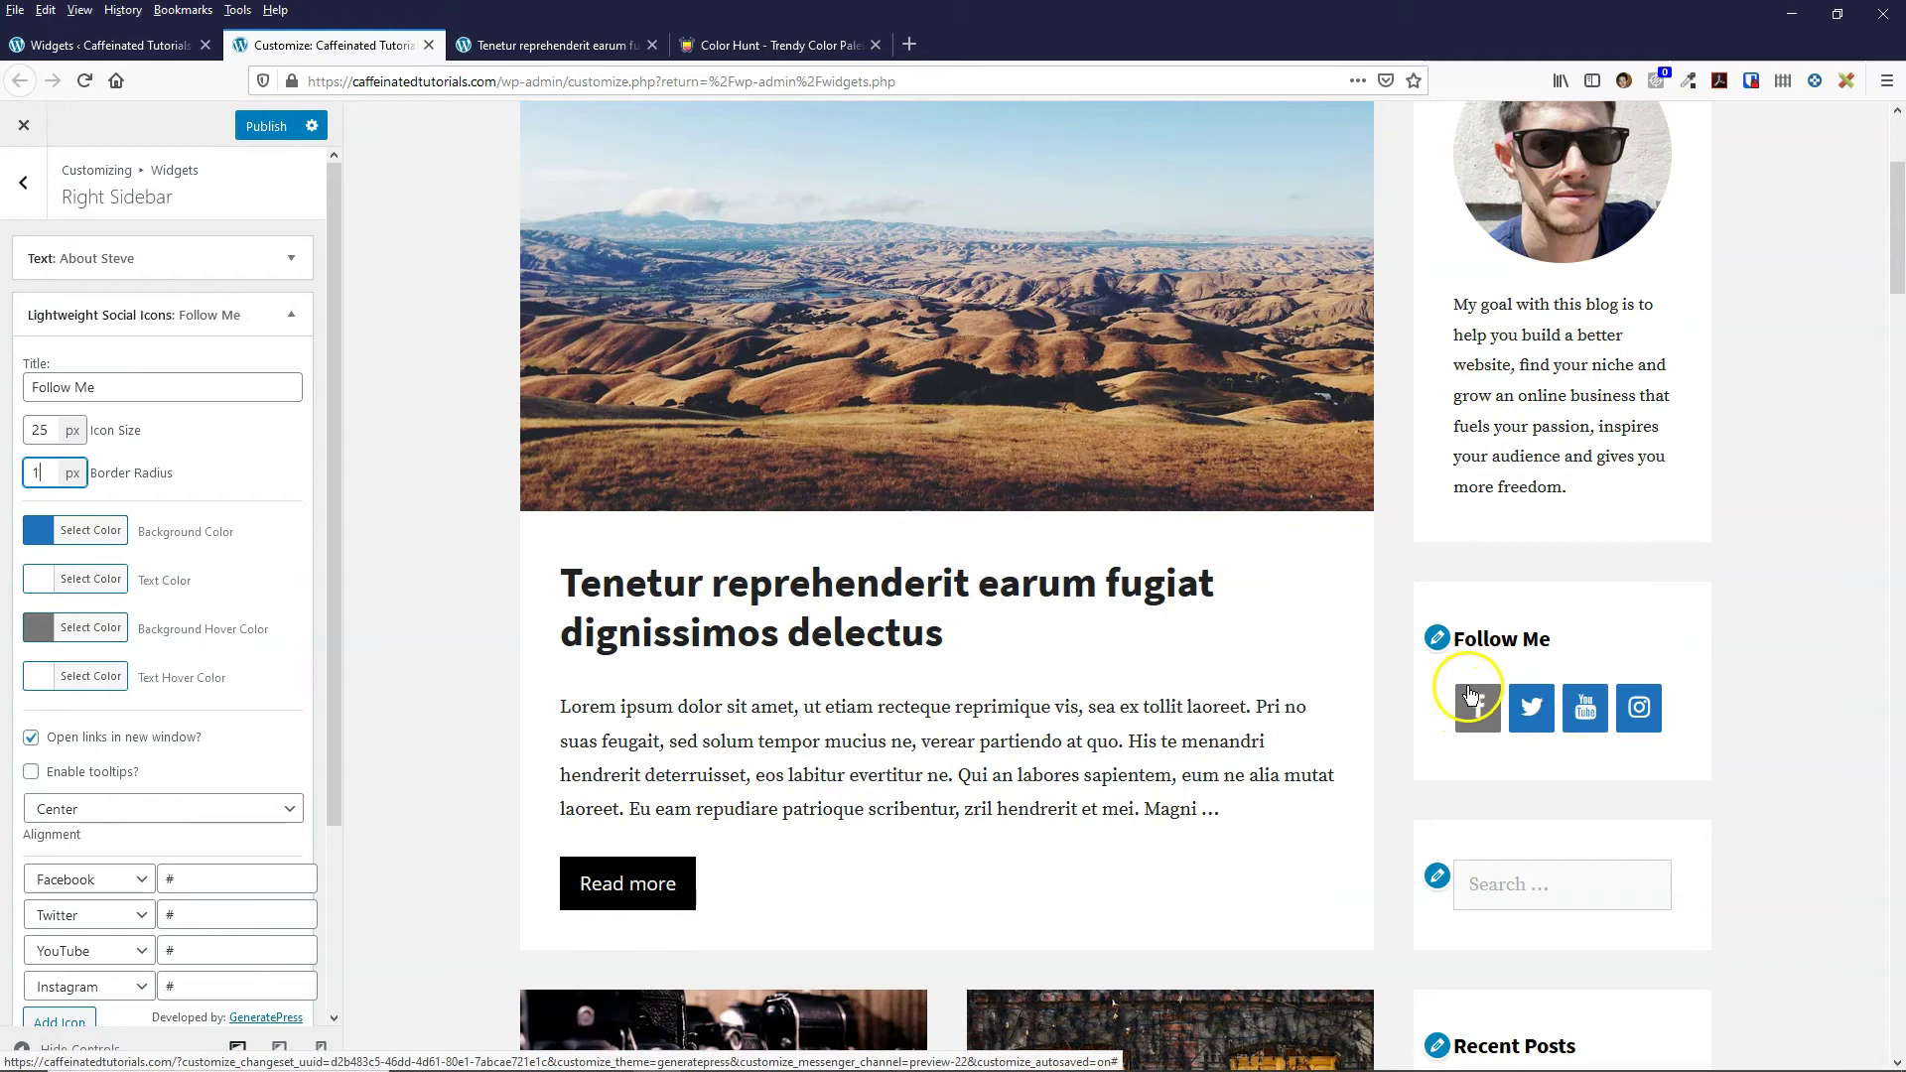
{"action": "type", "text": "0"}
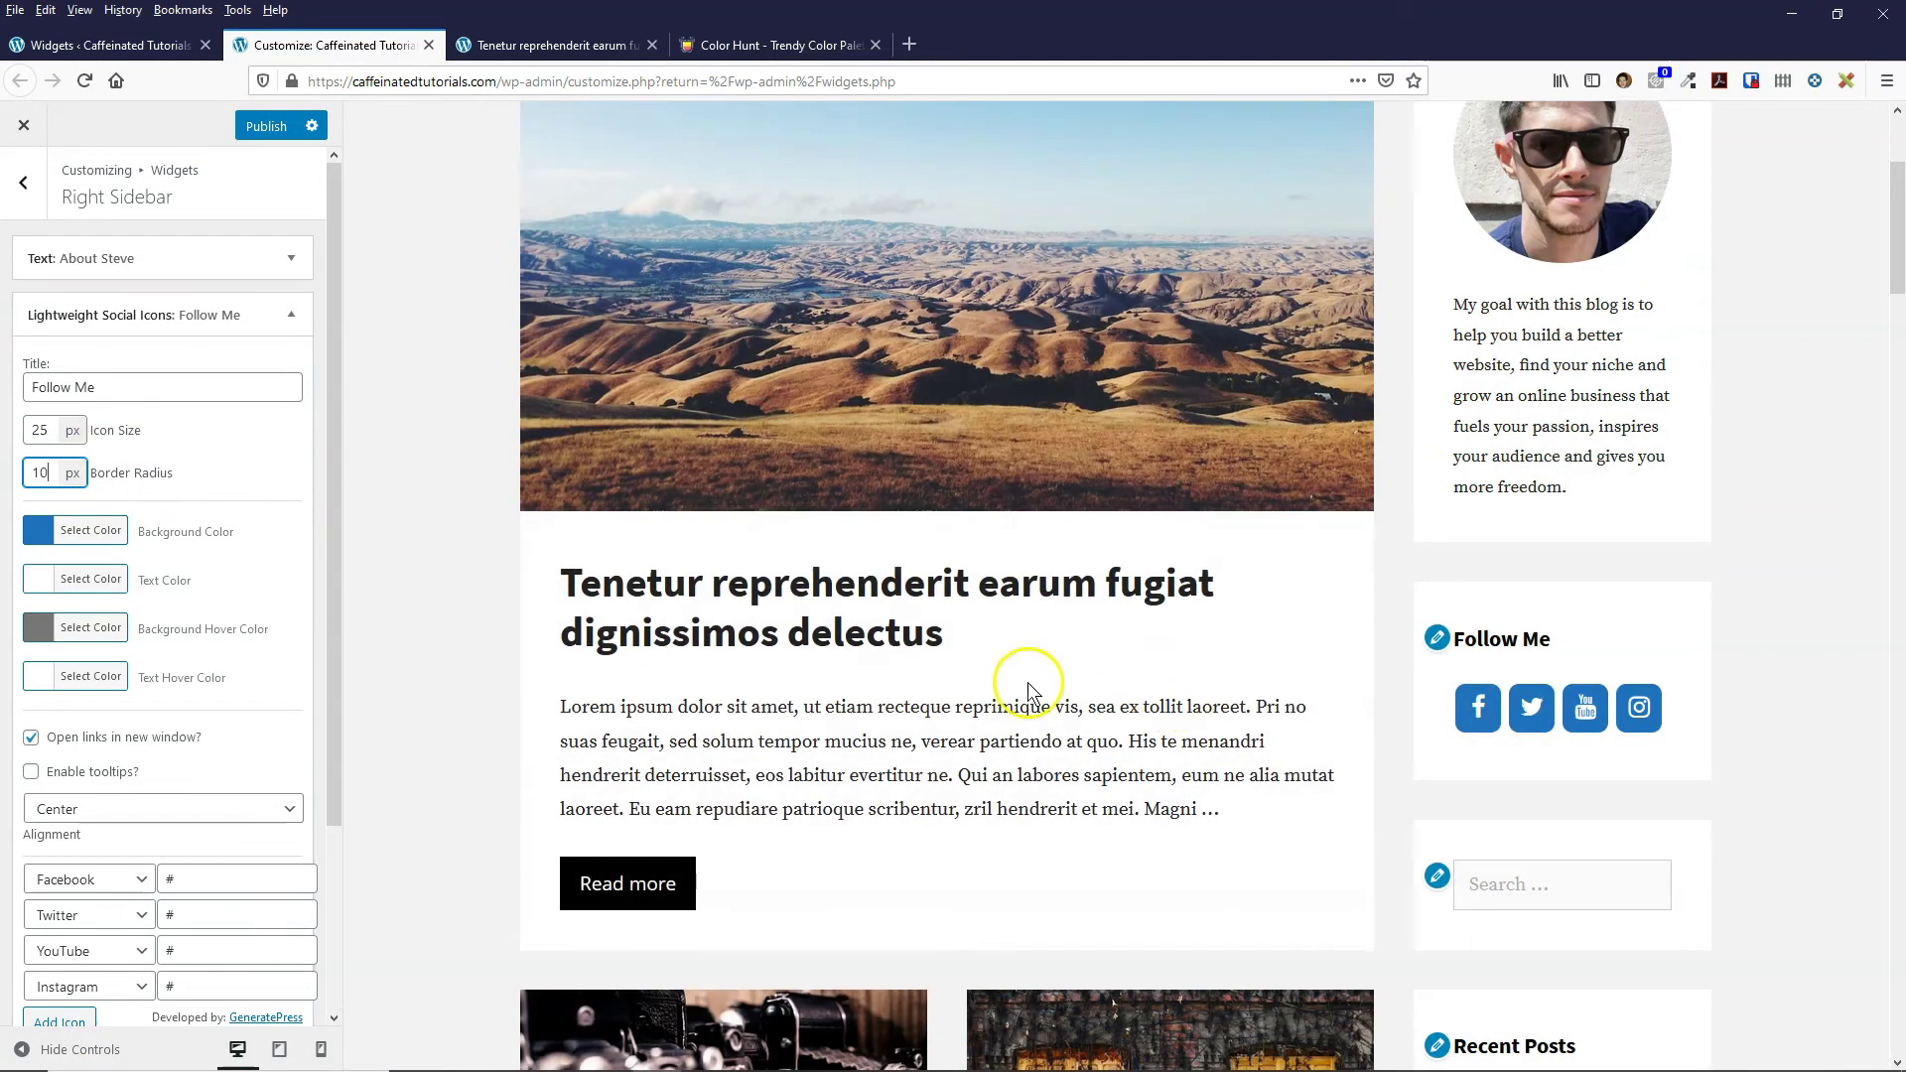
{"action": "left_click", "coordinate": [48, 472]}
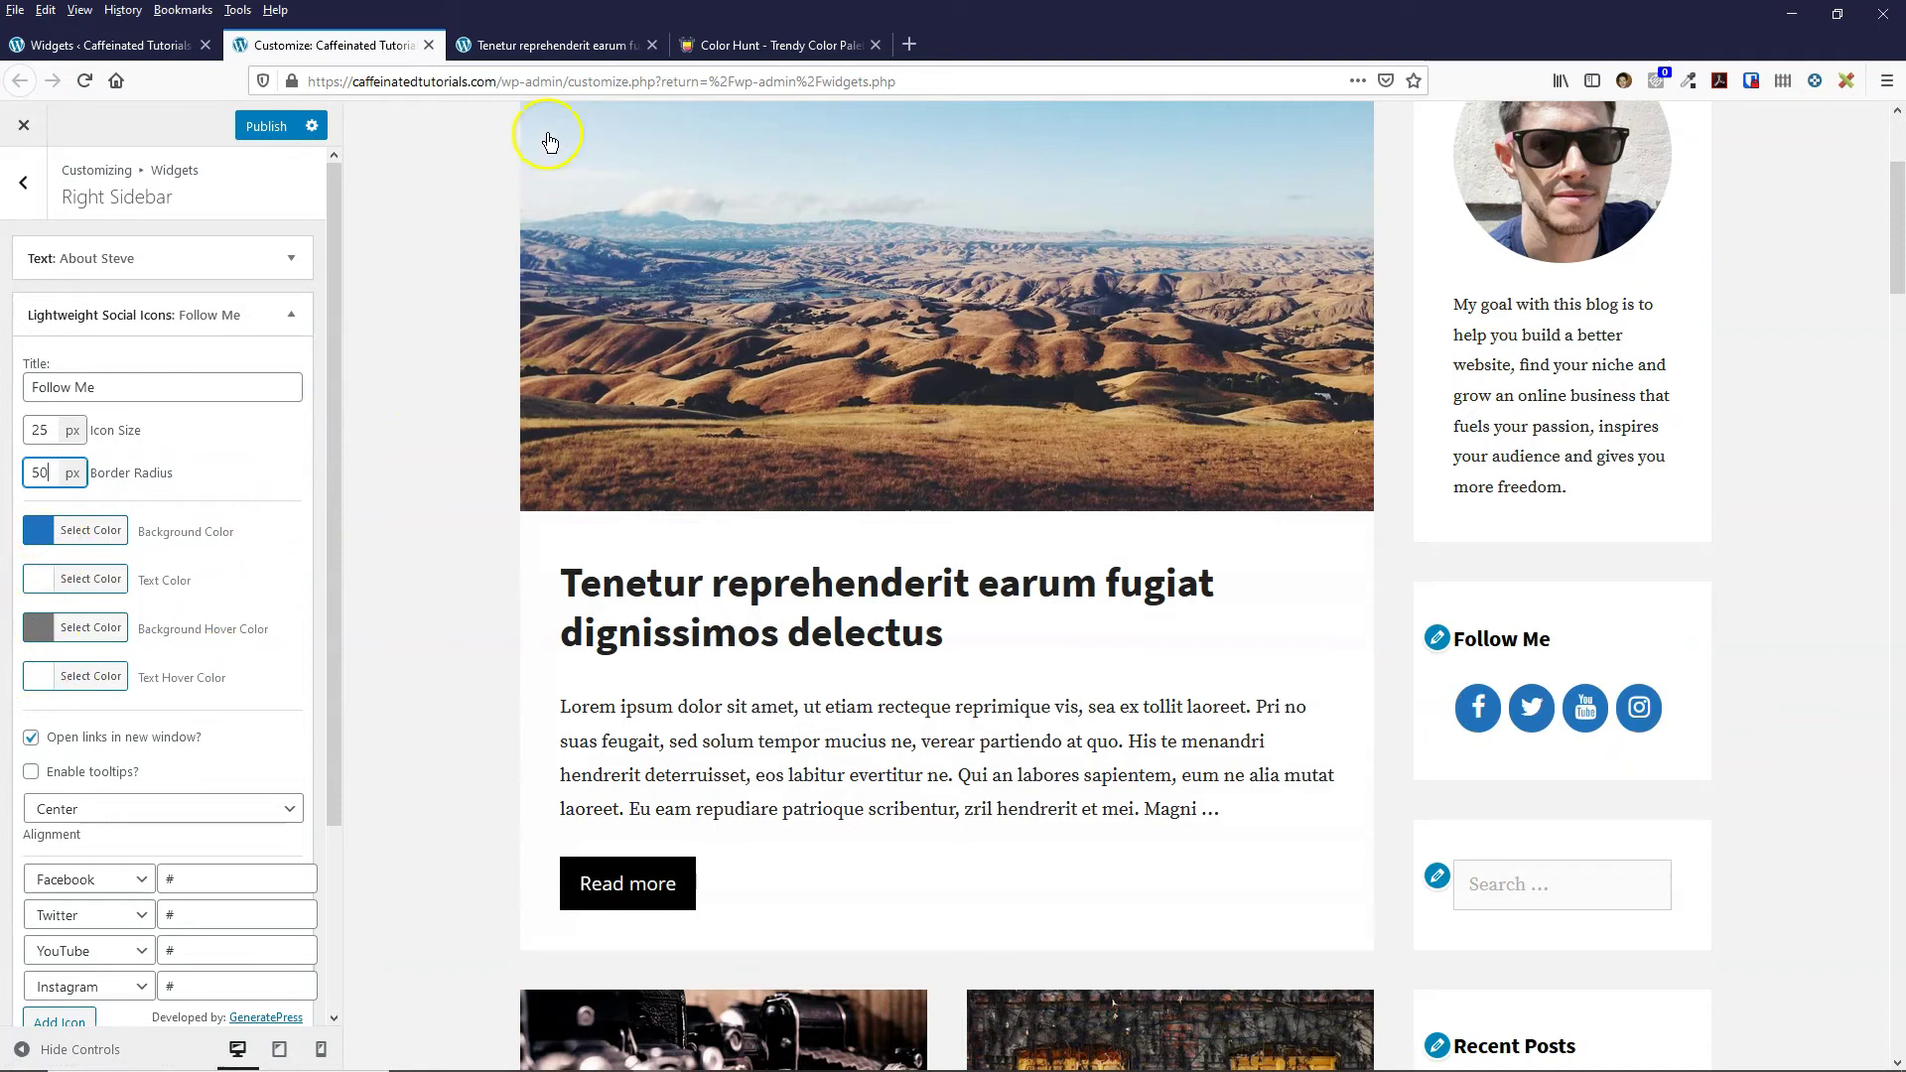
- Compare Color Hunt palette 1504 with the Customizer preview of the sidebar icons
{"action": "left_click", "coordinate": [755, 44]}
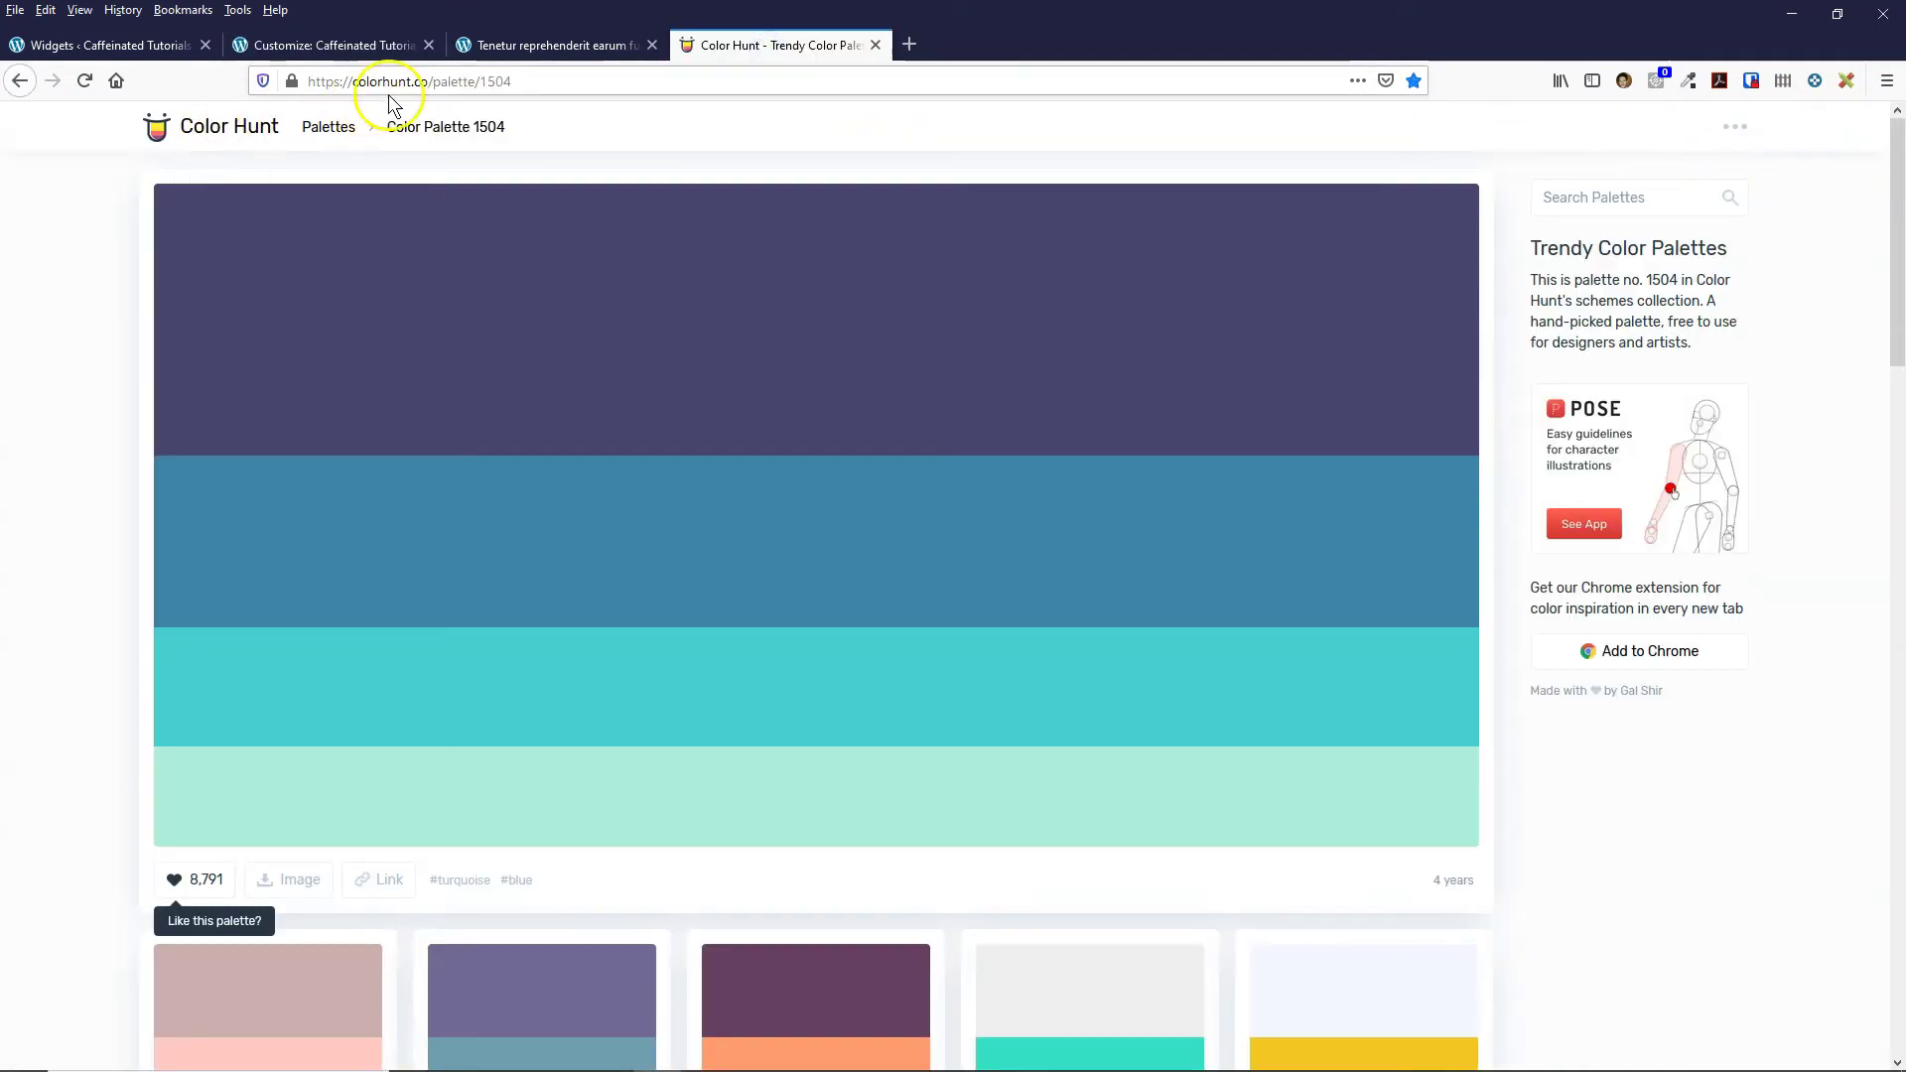
{"action": "key", "text": "ctrl+Tab"}
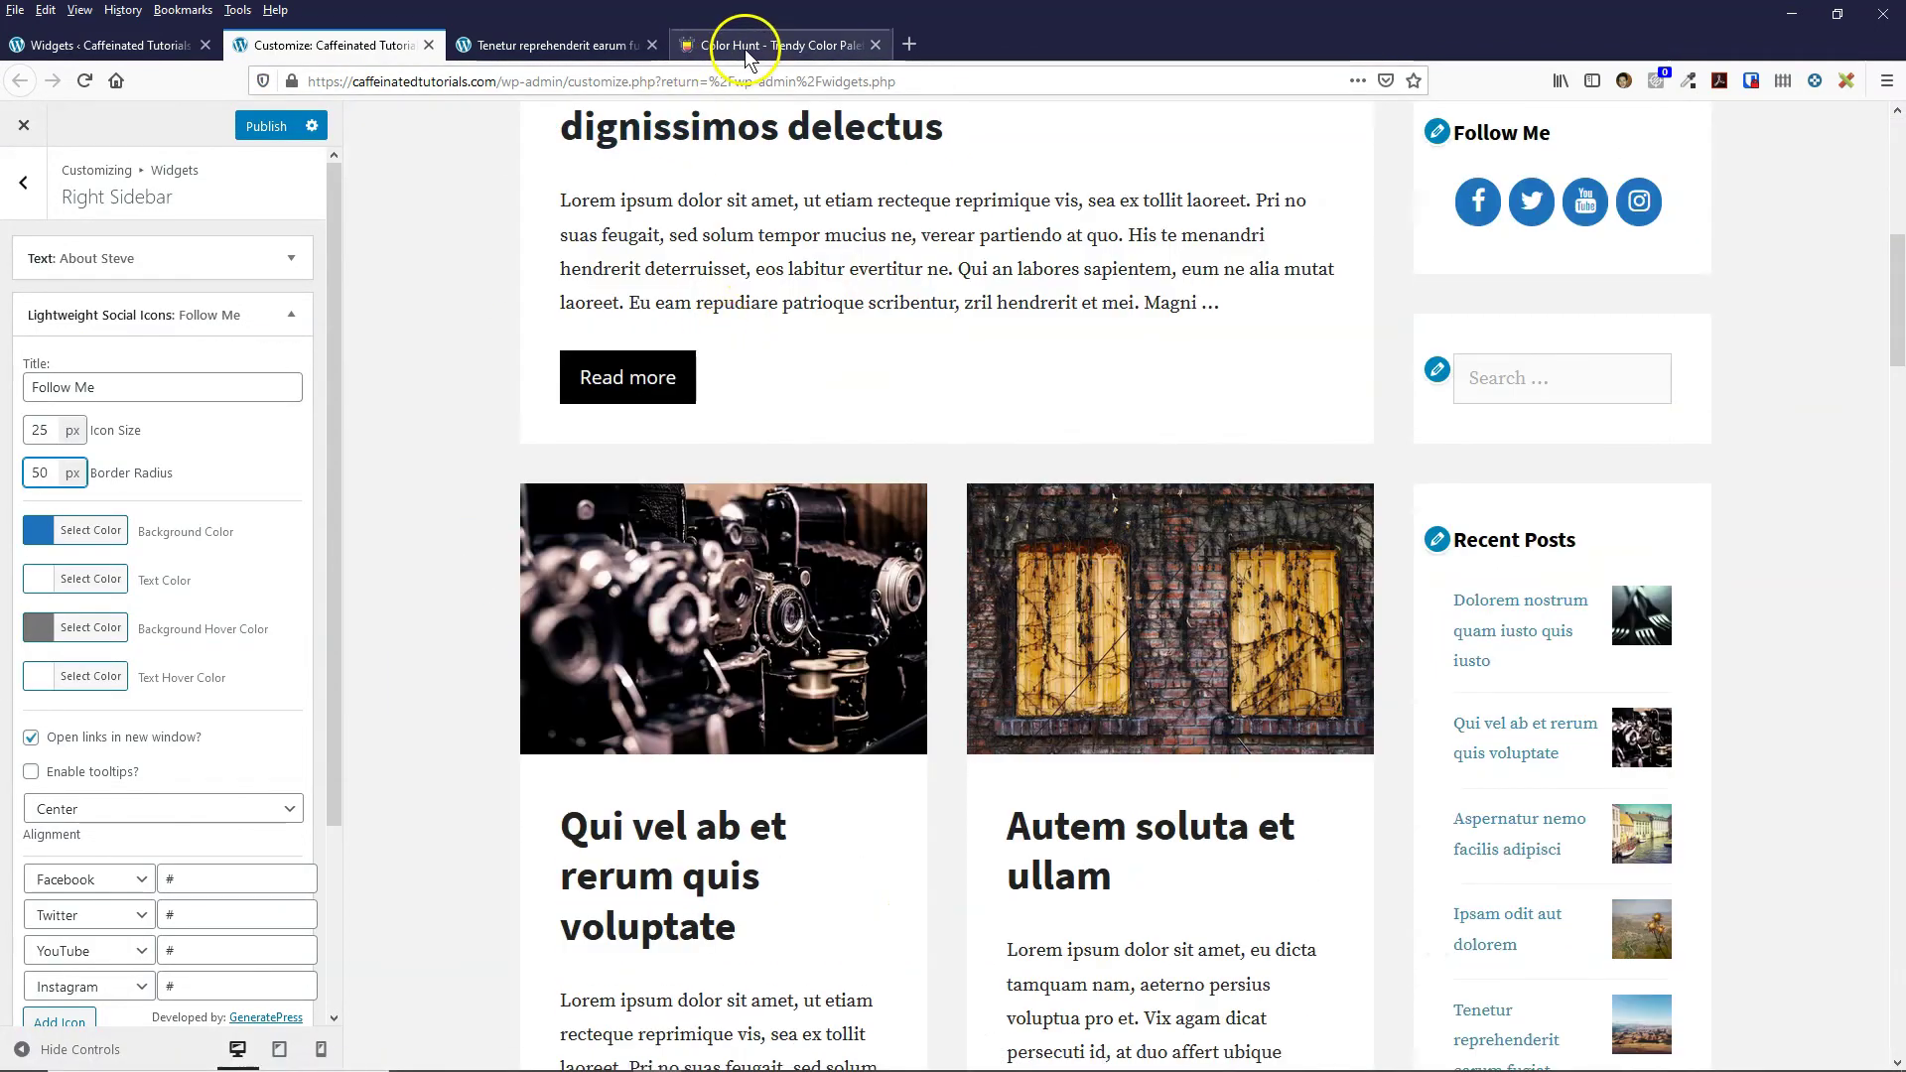
{"action": "left_click", "coordinate": [747, 45]}
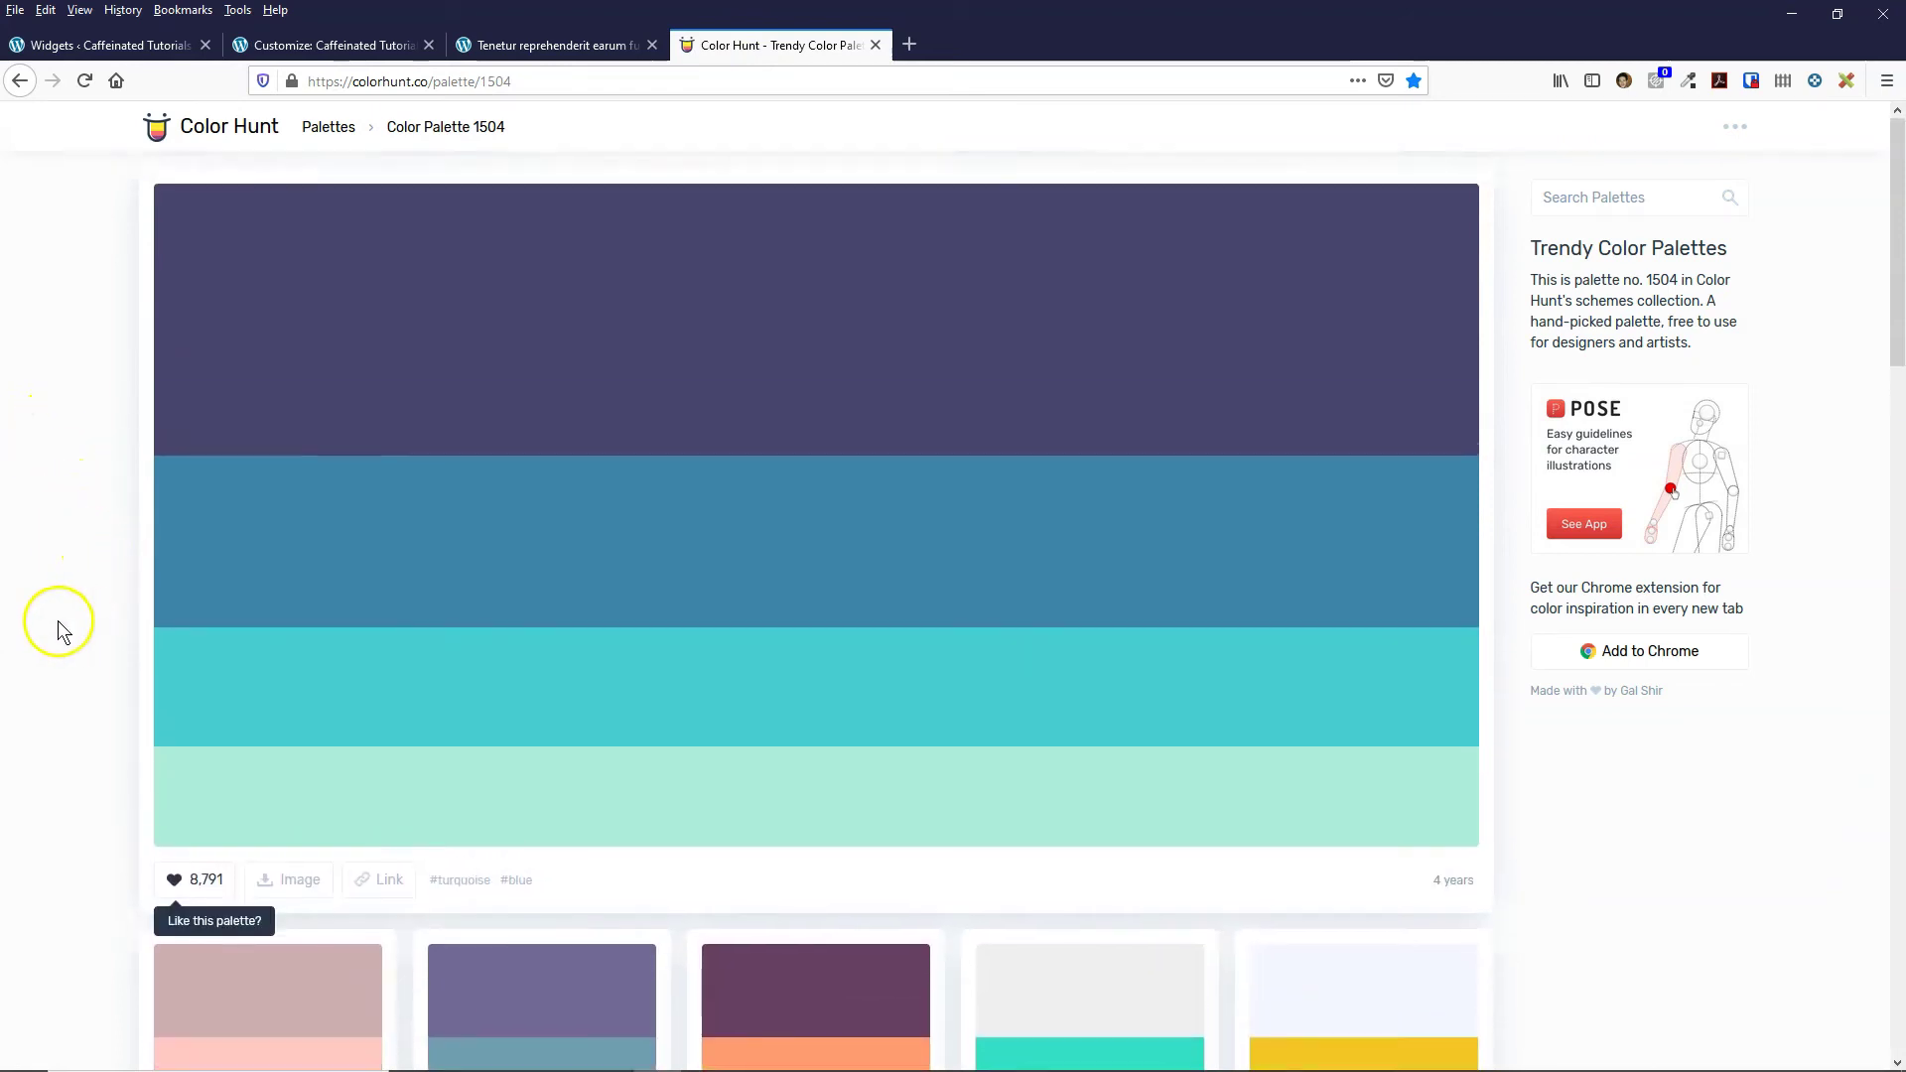
{"action": "scroll", "coordinate": [57, 621], "scroll_direction": "down", "scroll_amount": 2}
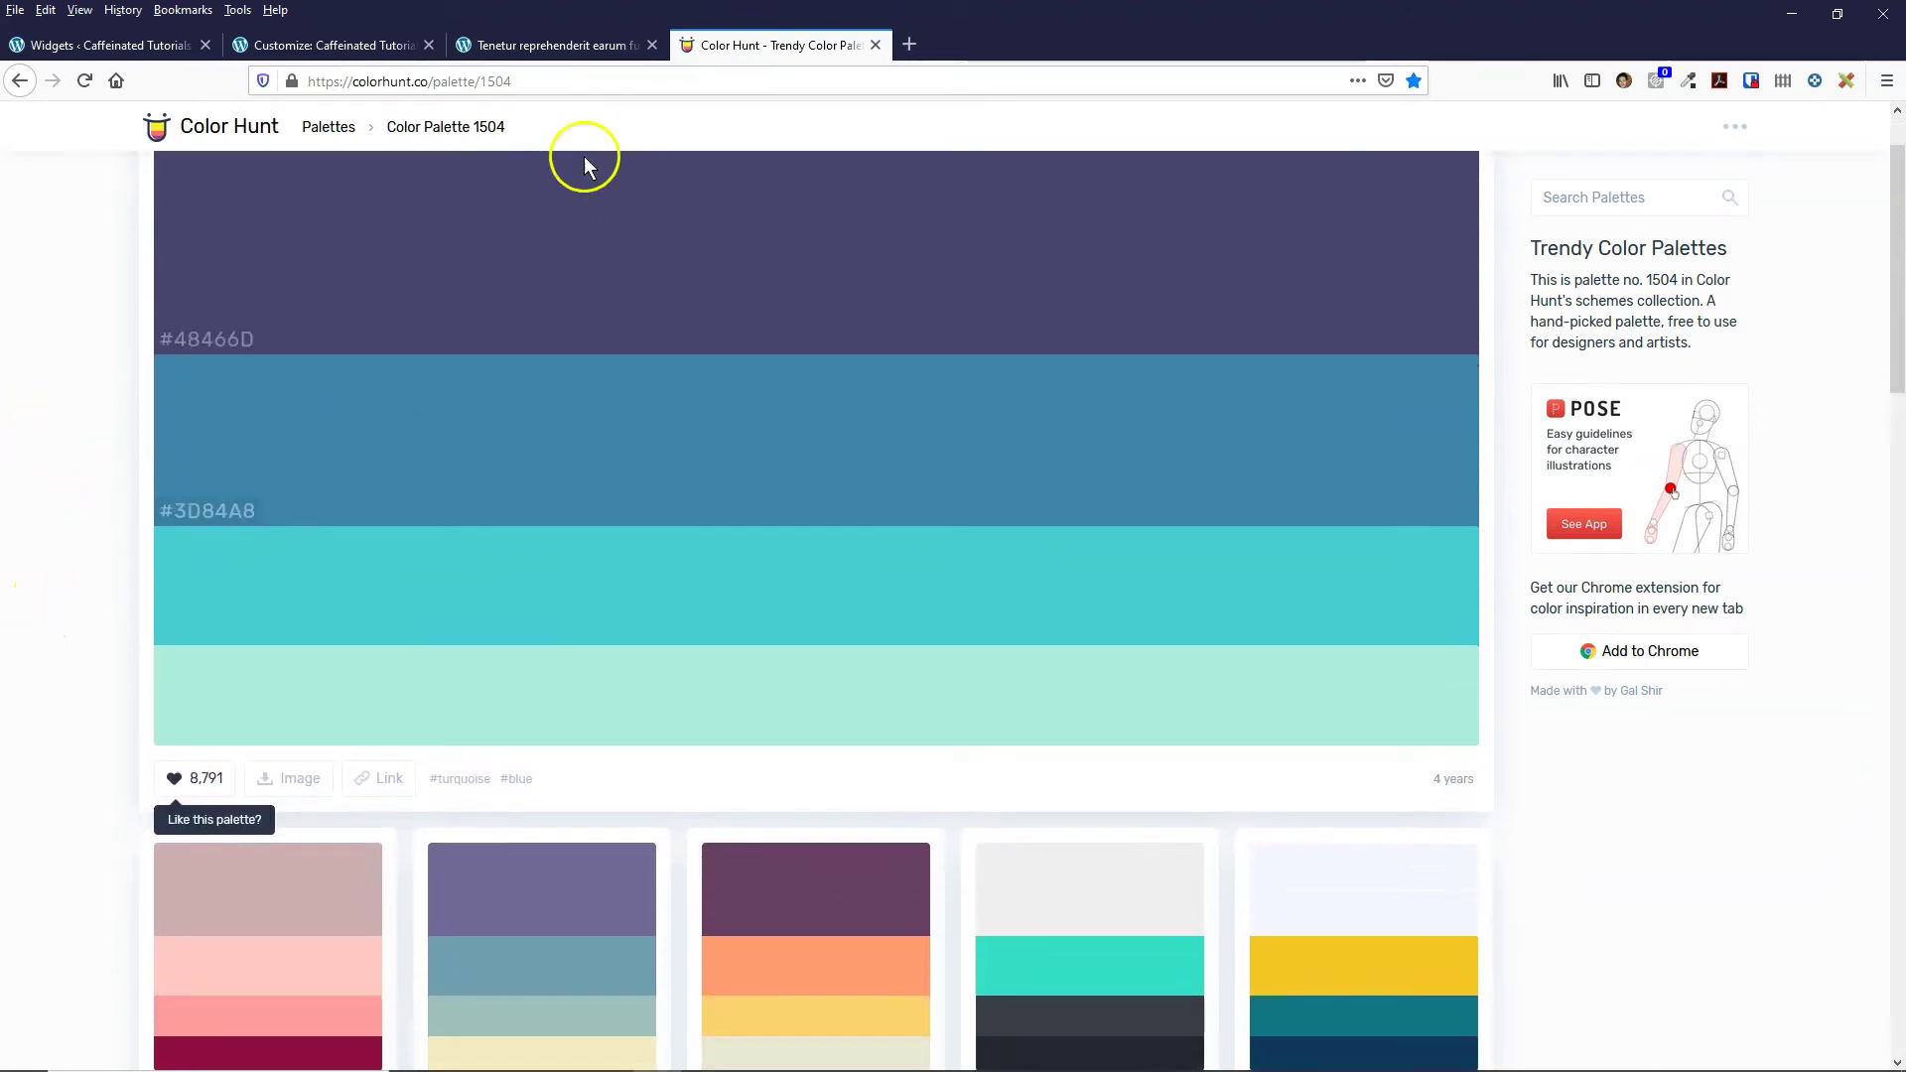
{"action": "left_click", "coordinate": [337, 45]}
{"action": "scroll", "coordinate": [947, 344], "scroll_direction": "down", "scroll_amount": 6}
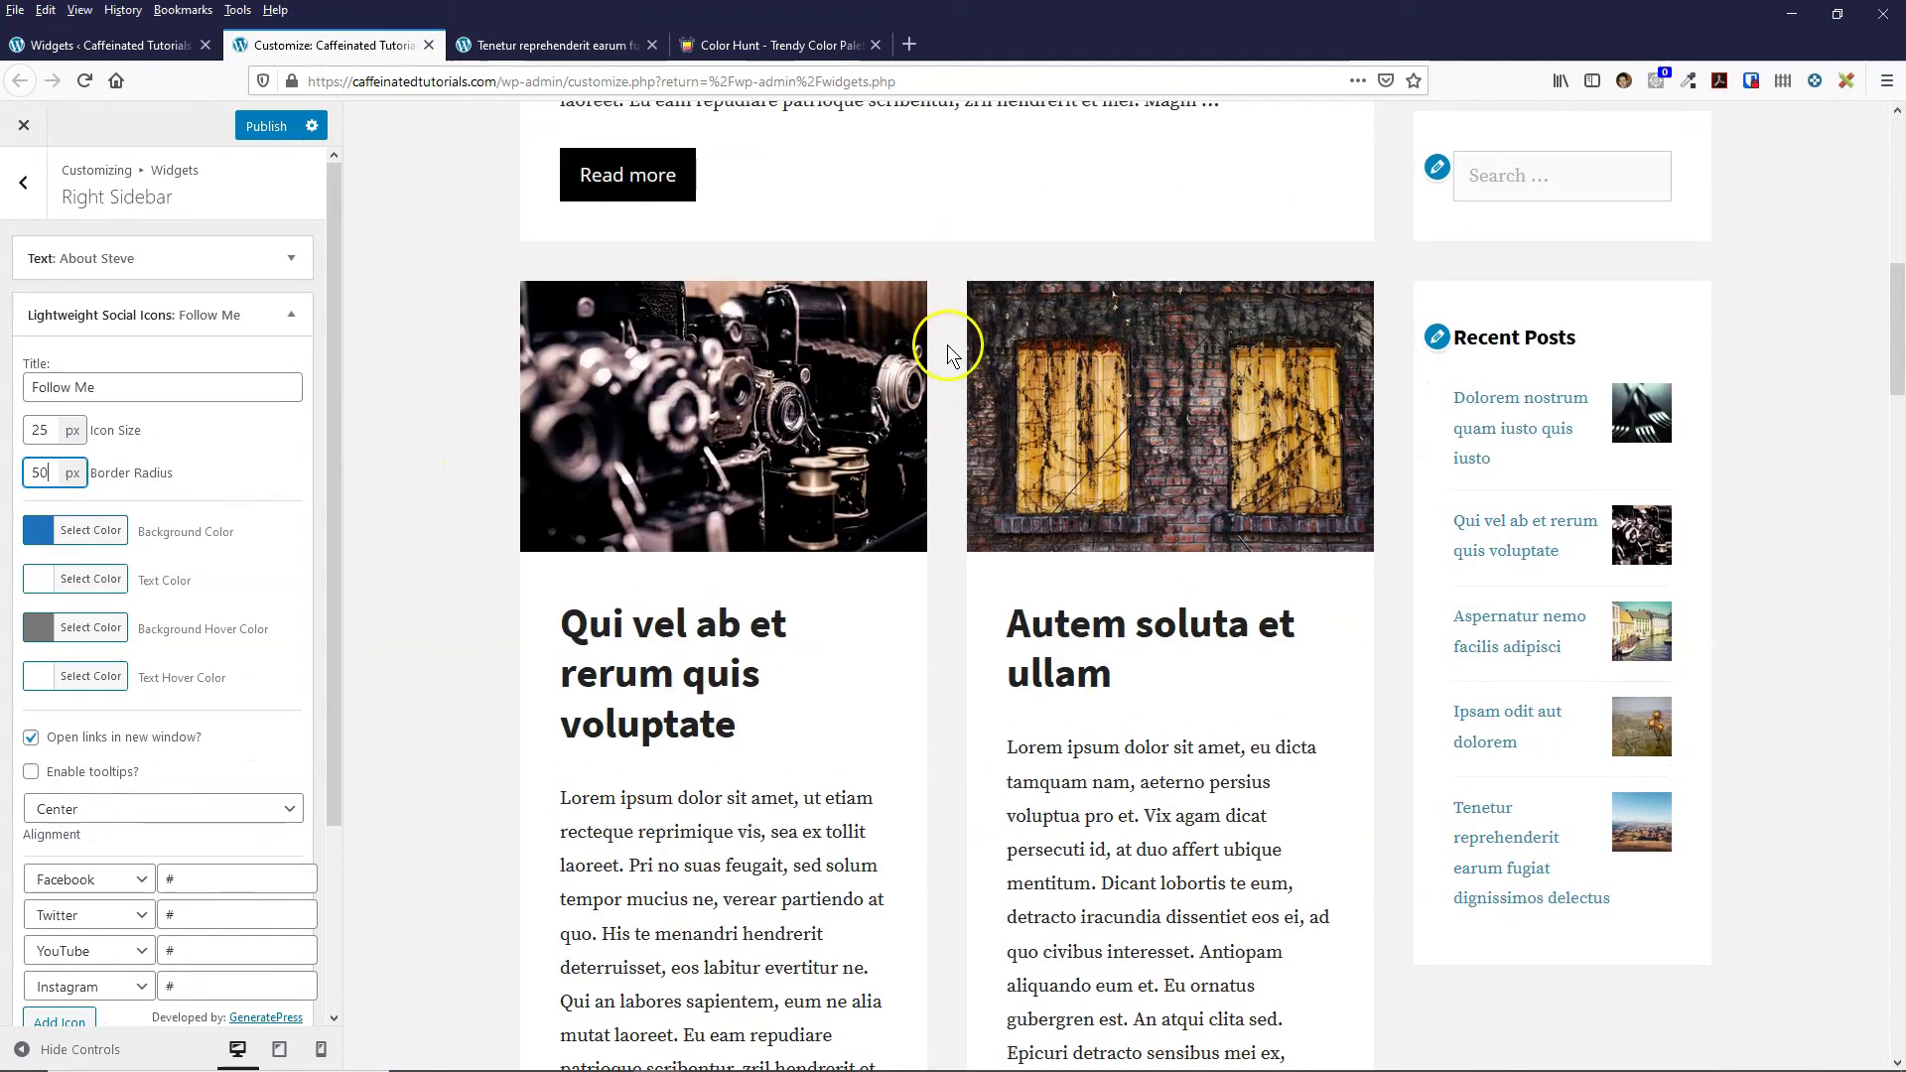
{"action": "scroll", "coordinate": [953, 427], "scroll_direction": "down", "scroll_amount": 3}
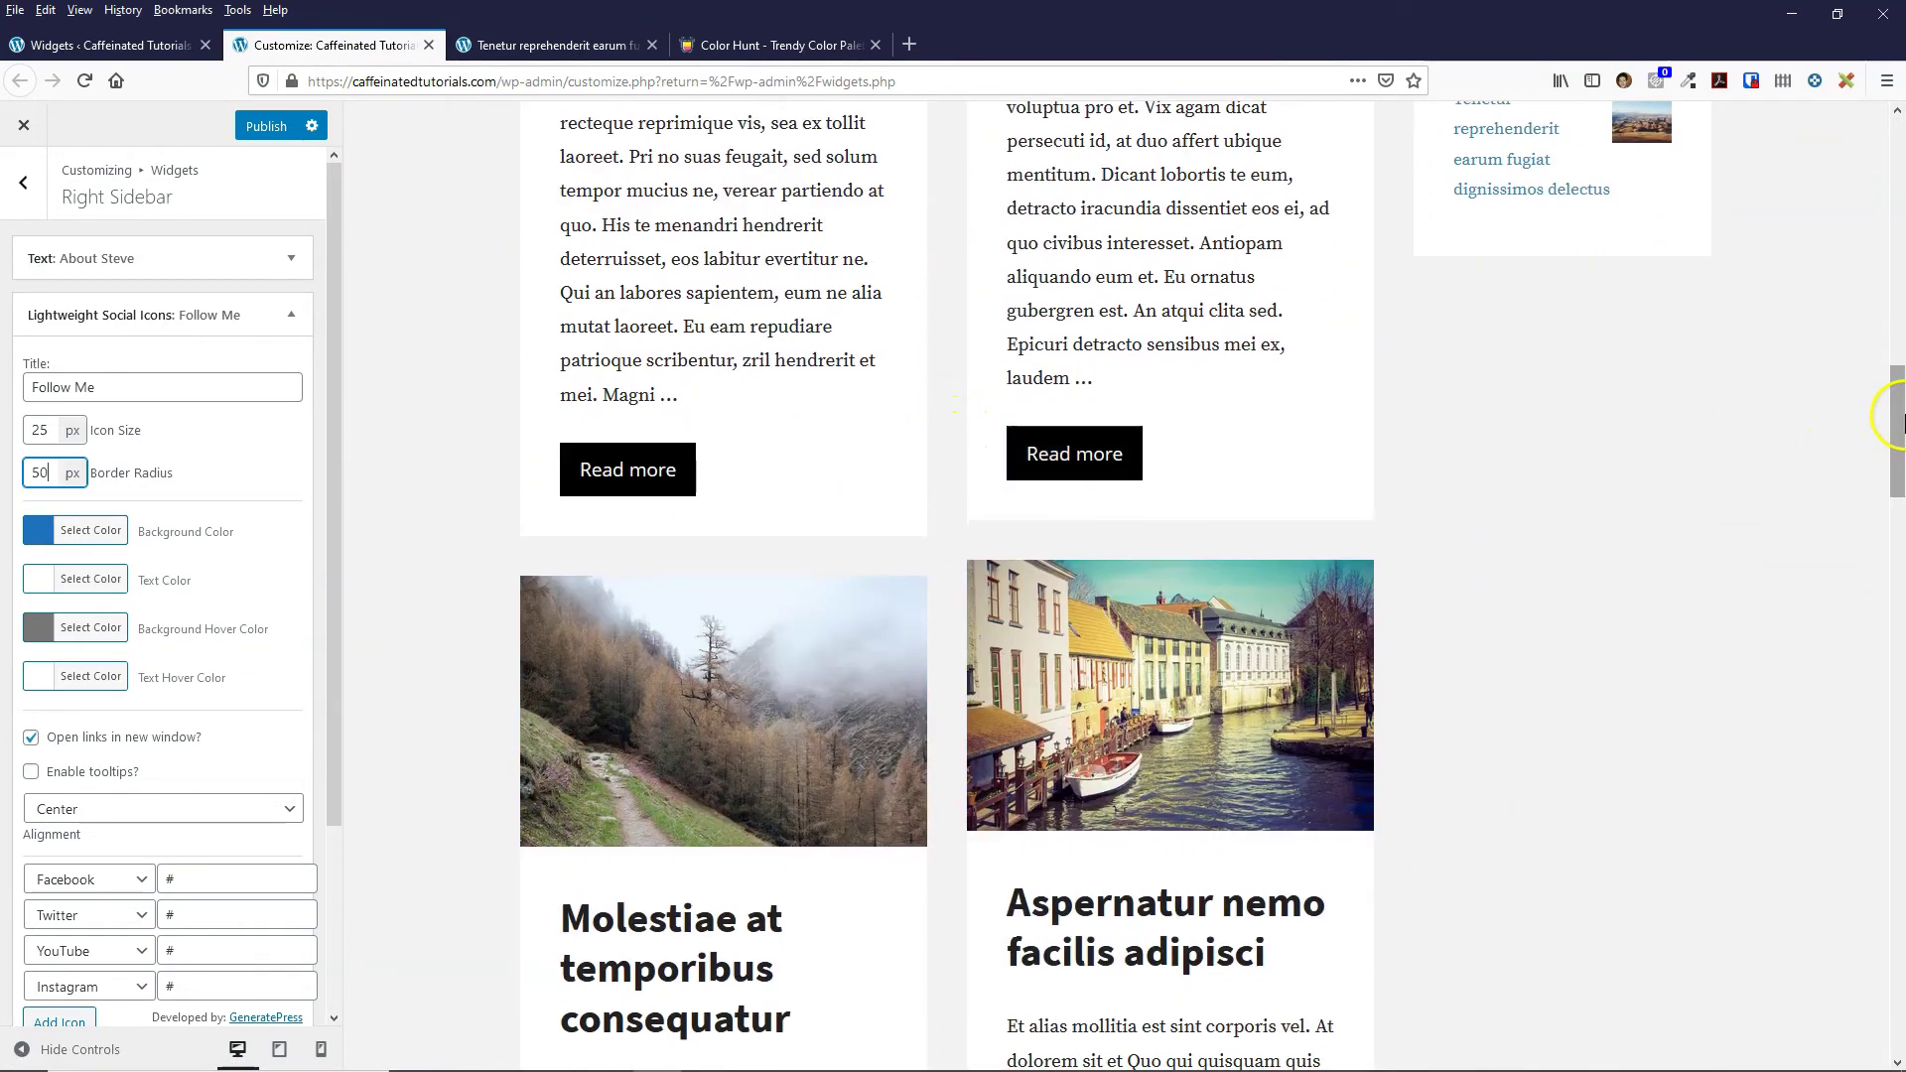
{"action": "left_click_drag", "start_coordinate": [1897, 404], "coordinate": [1899, 968]}
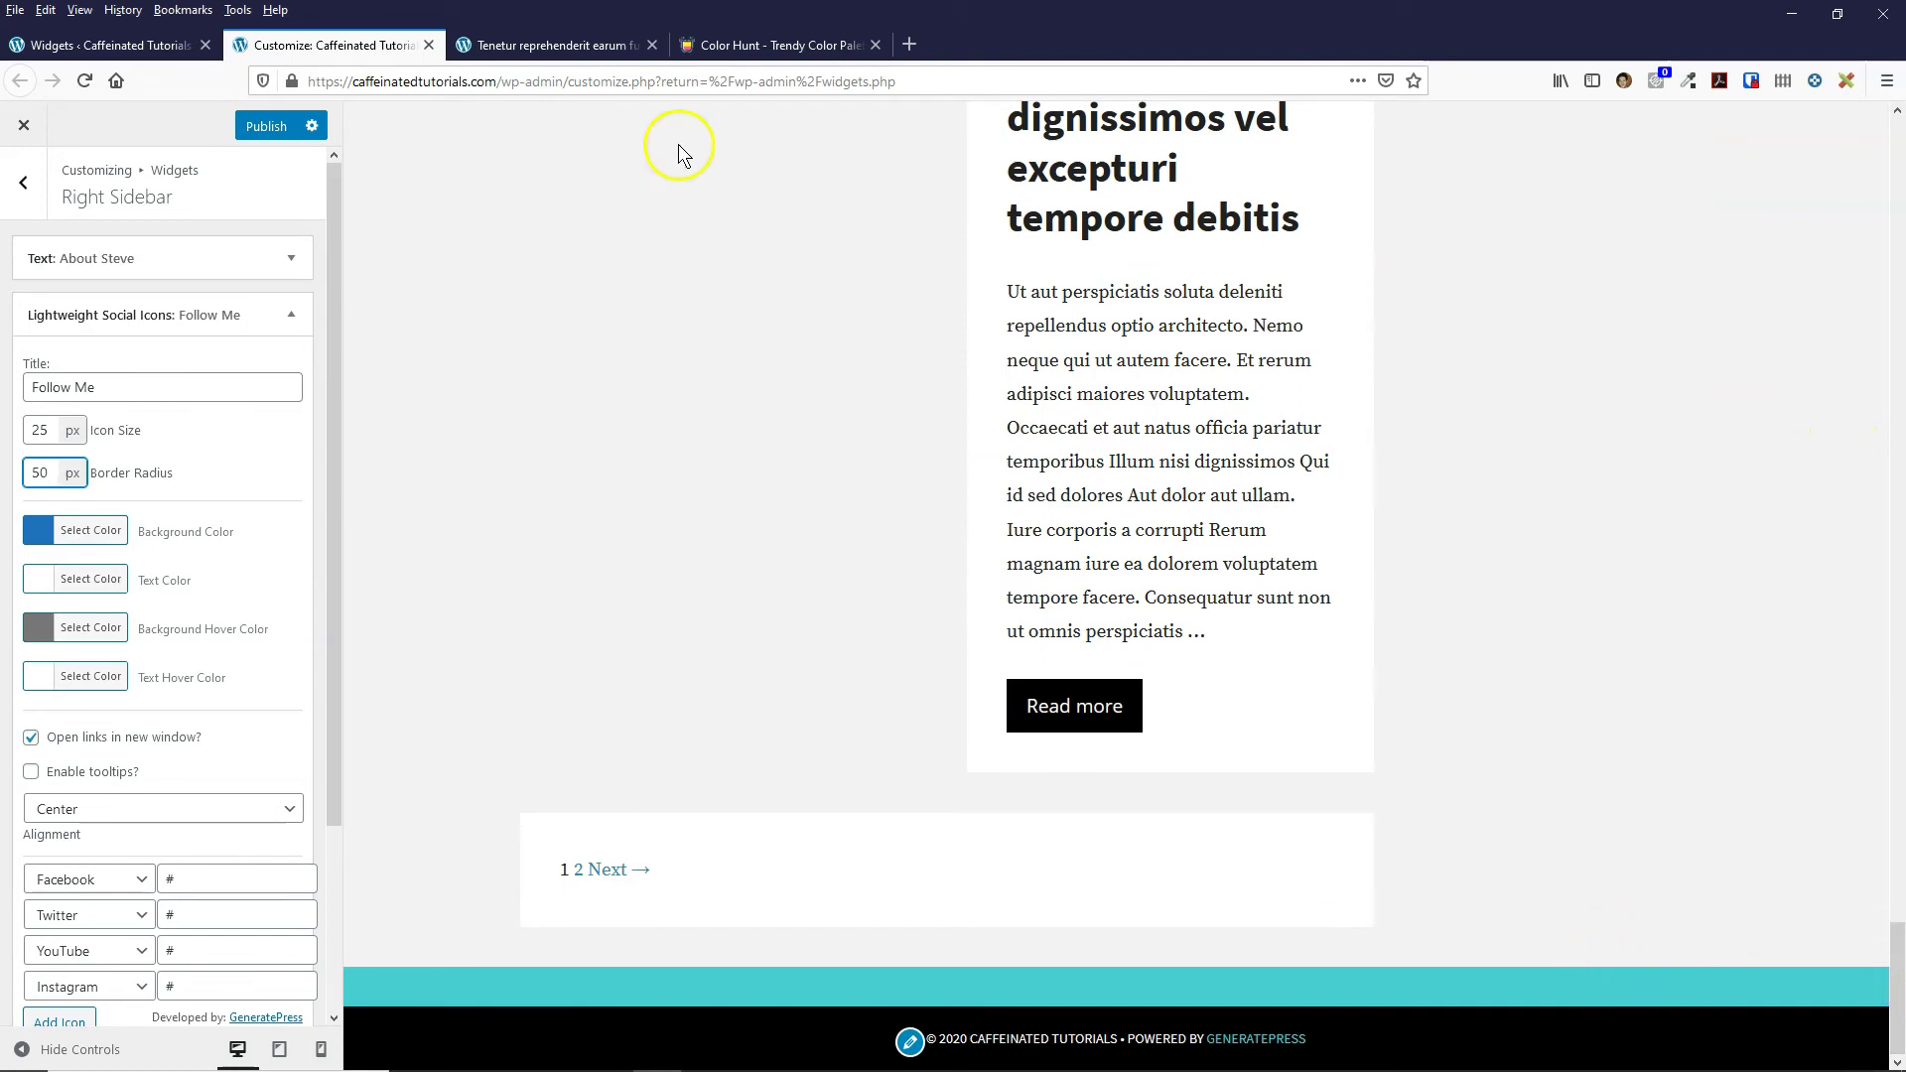
- Copy the blue #3D84A8 from palette 1504 and return to the Customizer
{"action": "left_click", "coordinate": [732, 45]}
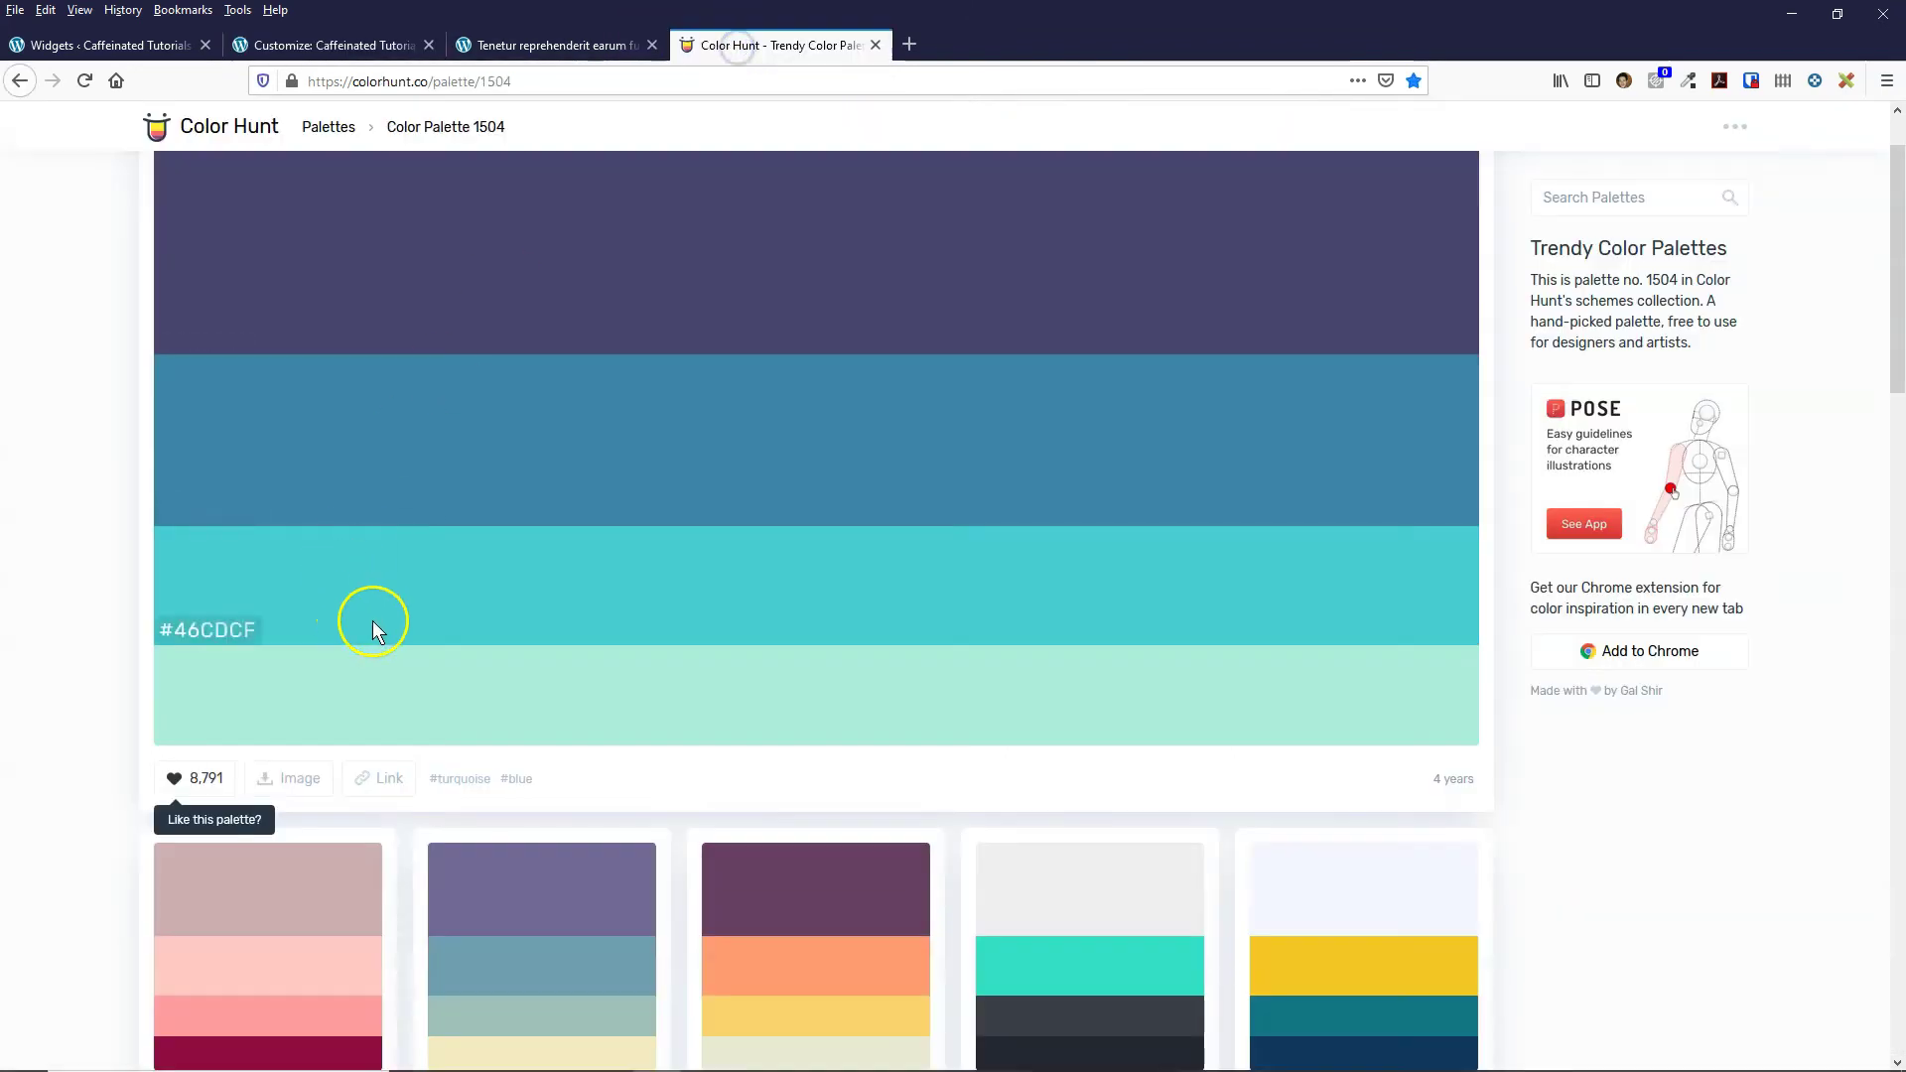
{"action": "left_click", "coordinate": [402, 44]}
{"action": "left_click", "coordinate": [814, 41]}
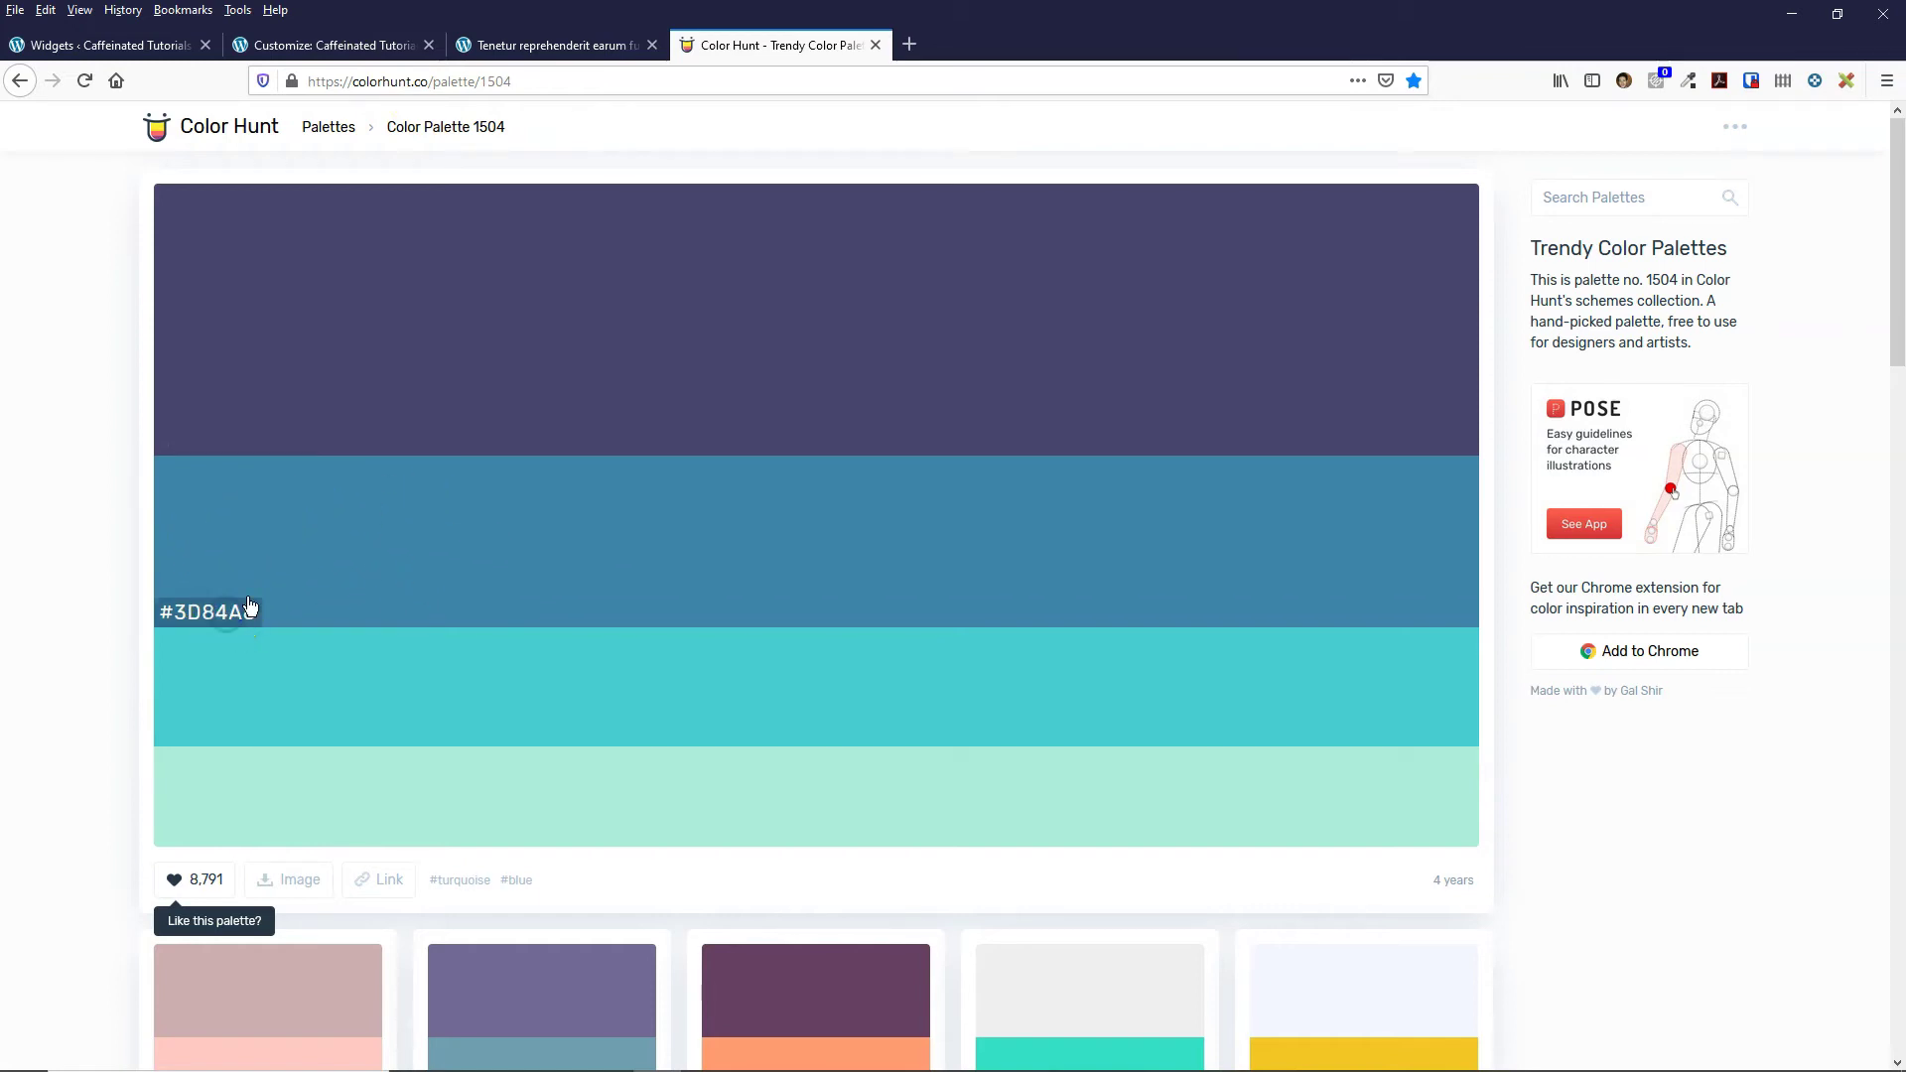
{"action": "left_click", "coordinate": [382, 42]}
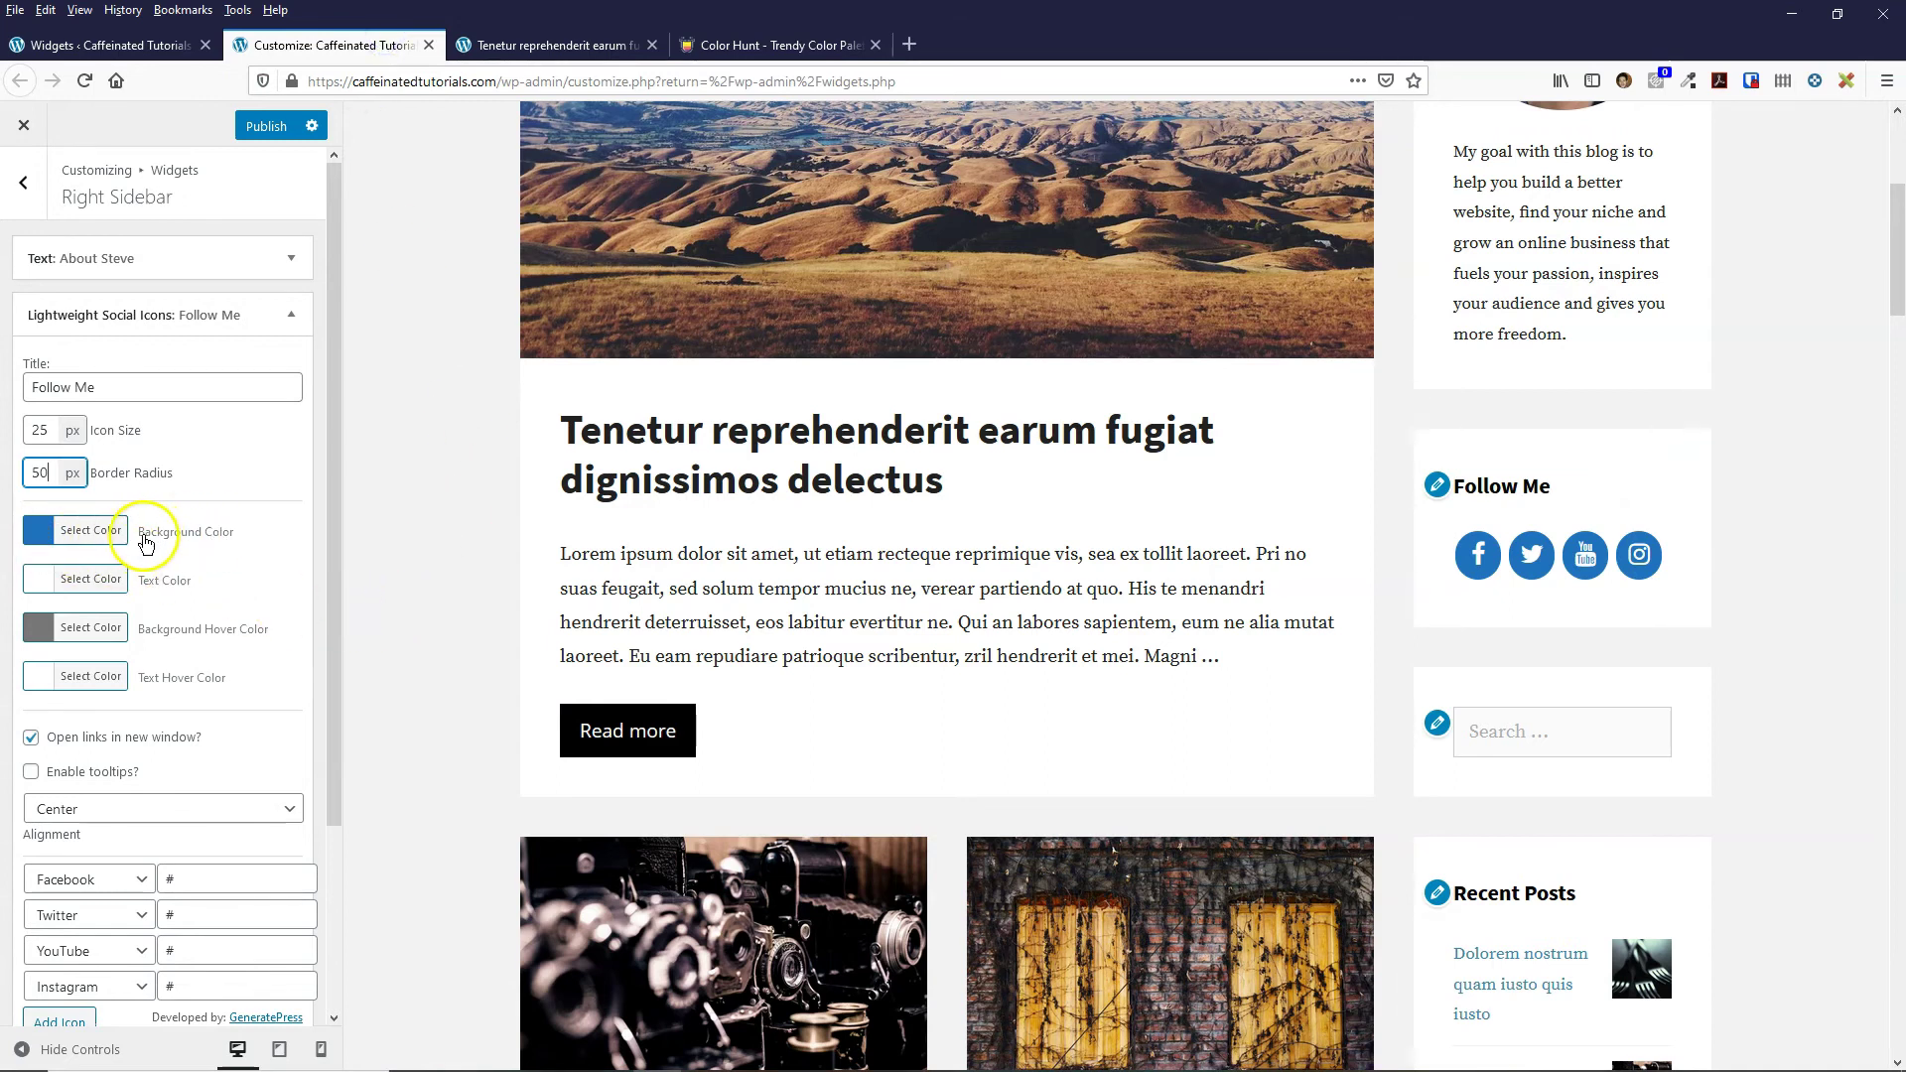
- Set the Follow Me icon background to #3d84a8 and the hover colour to #46CDCF
{"action": "left_click", "coordinate": [53, 549]}
{"action": "left_click_drag", "start_coordinate": [190, 529], "coordinate": [144, 527]}
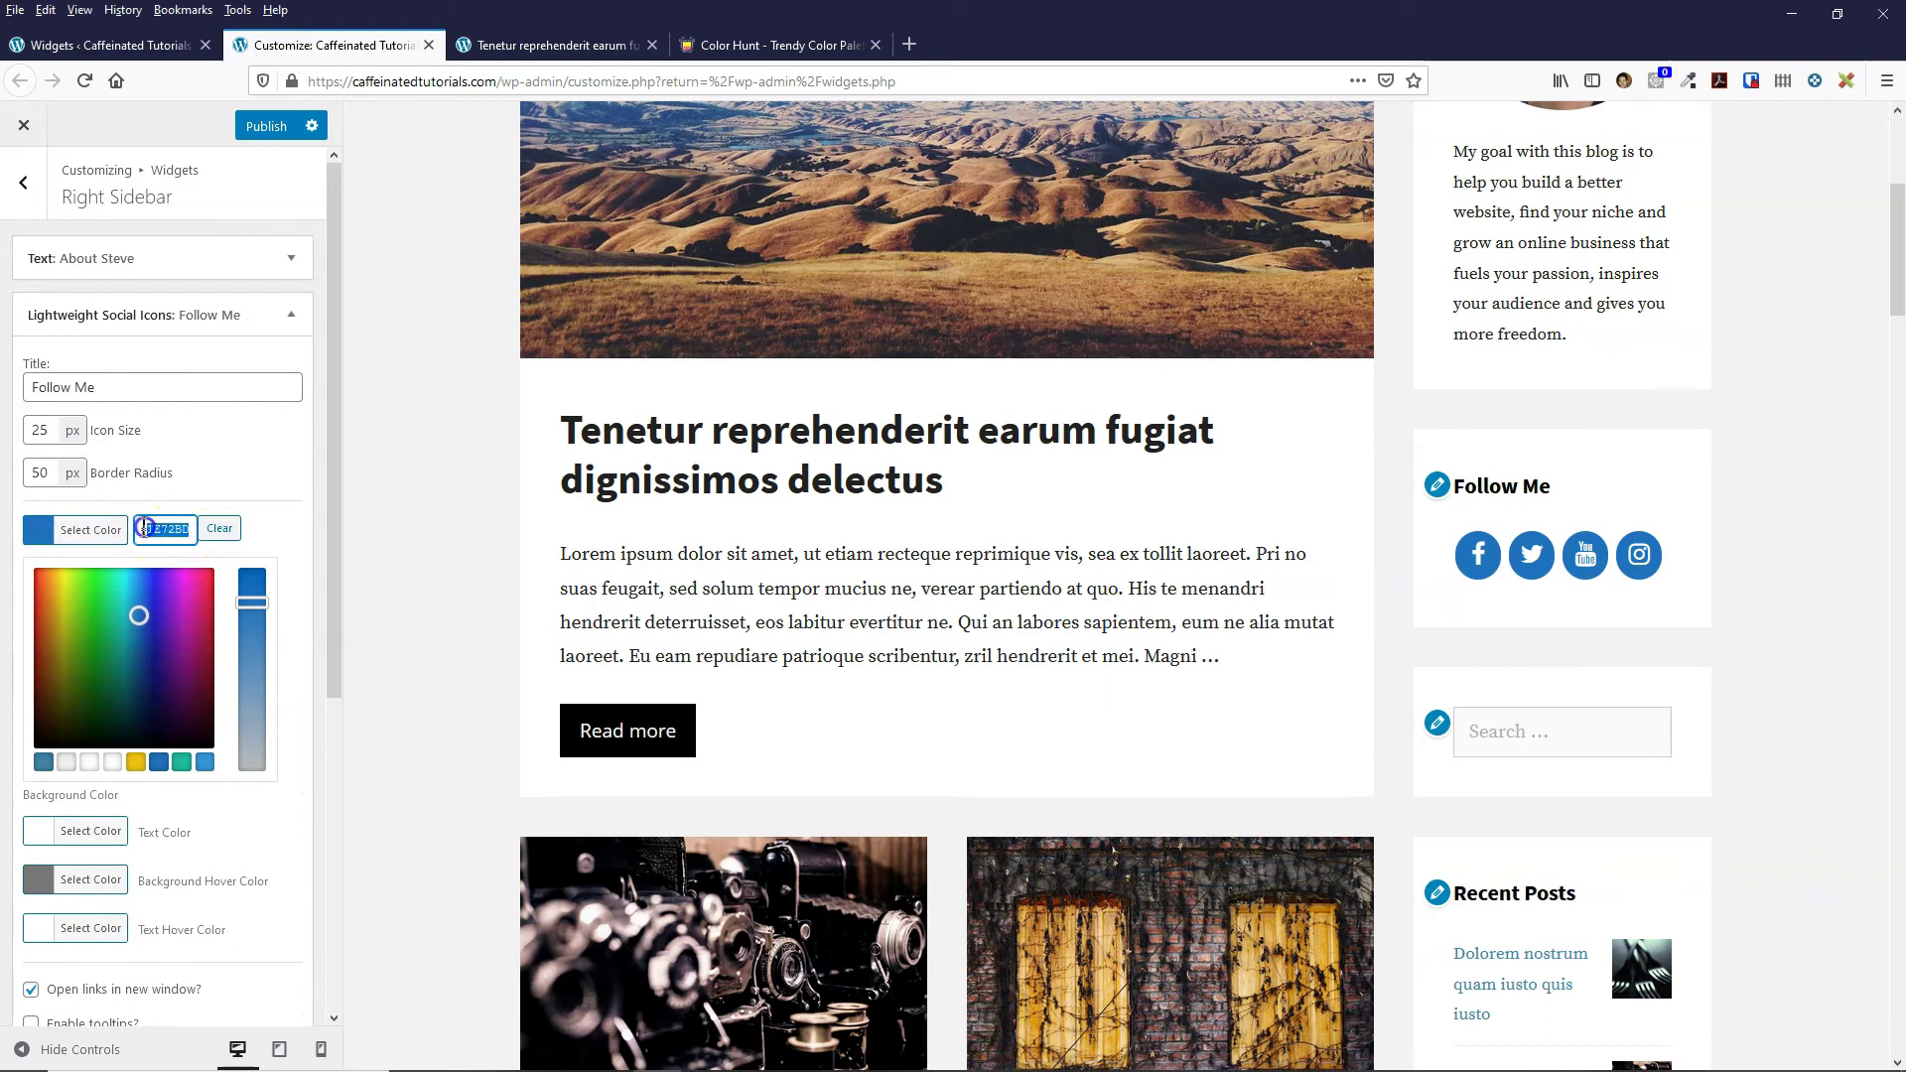
{"action": "type", "text": "3d84a8"}
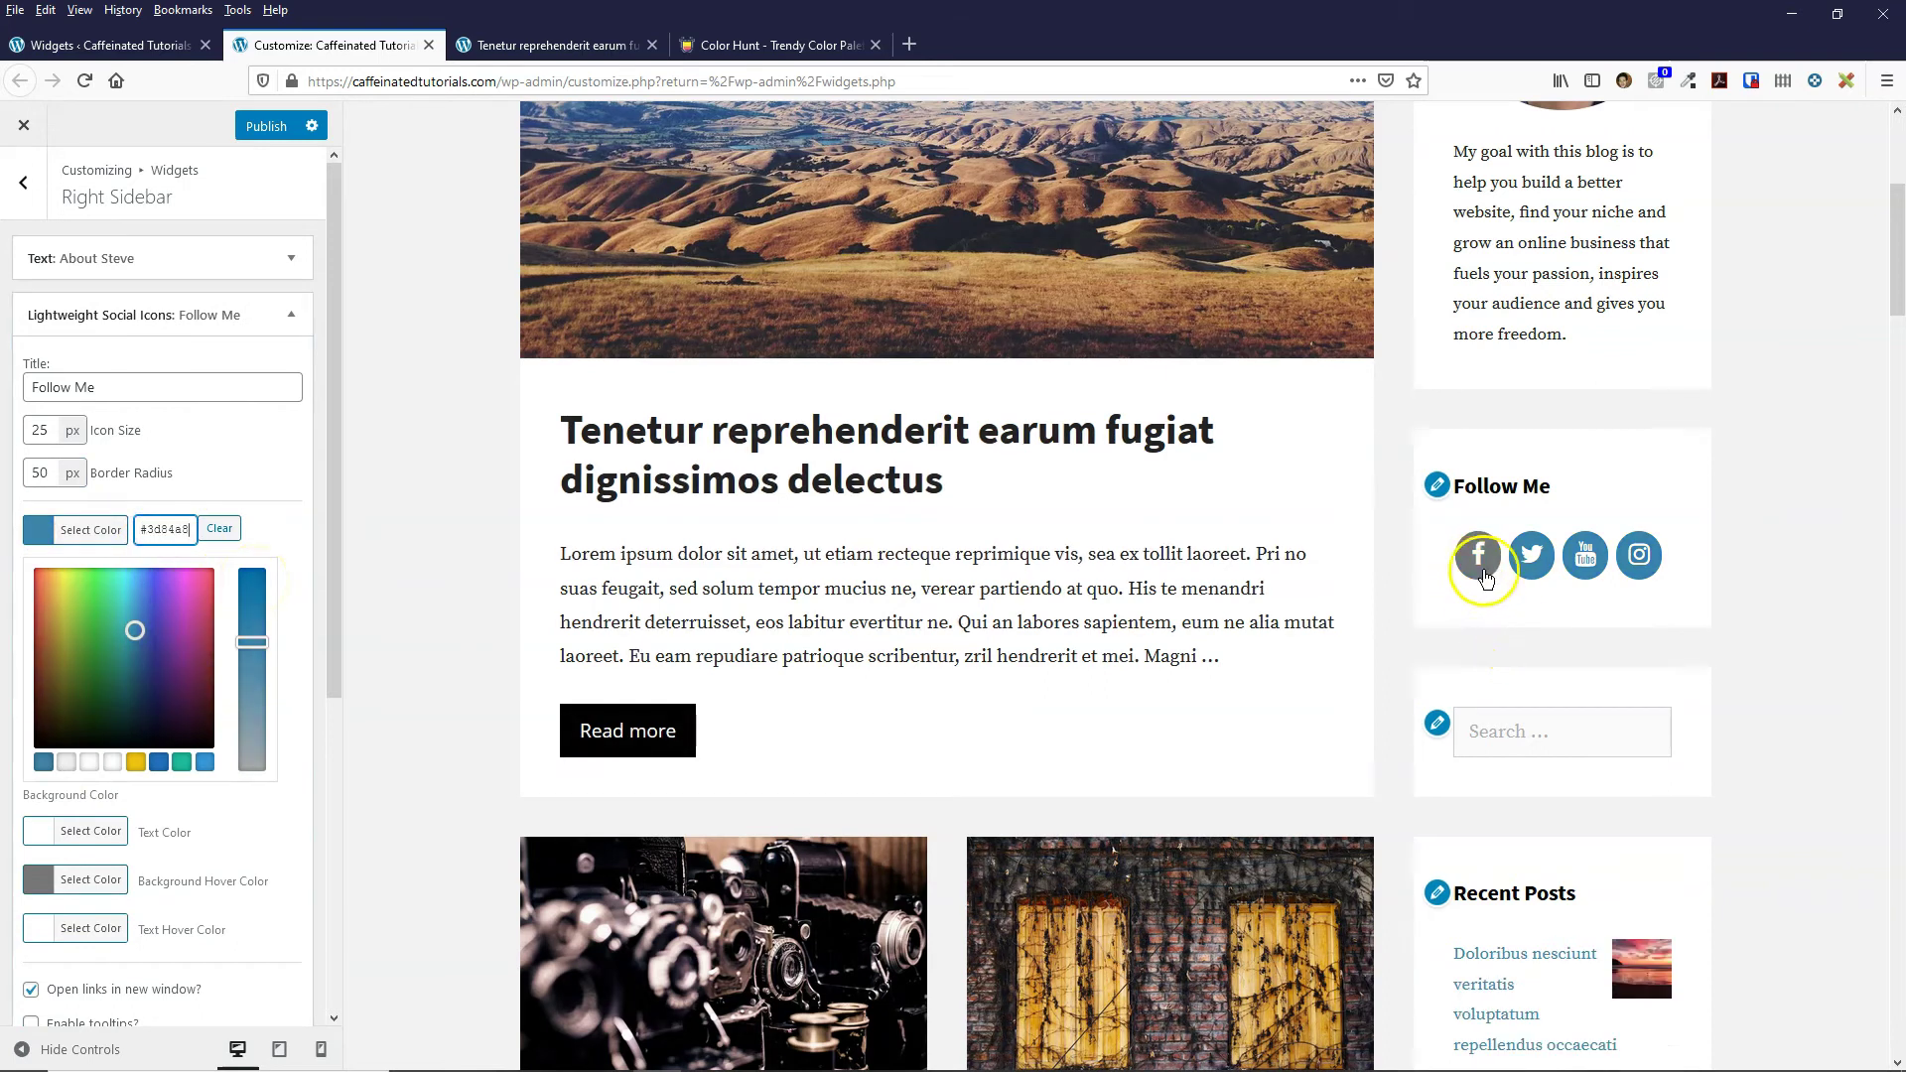
{"action": "left_click", "coordinate": [779, 45]}
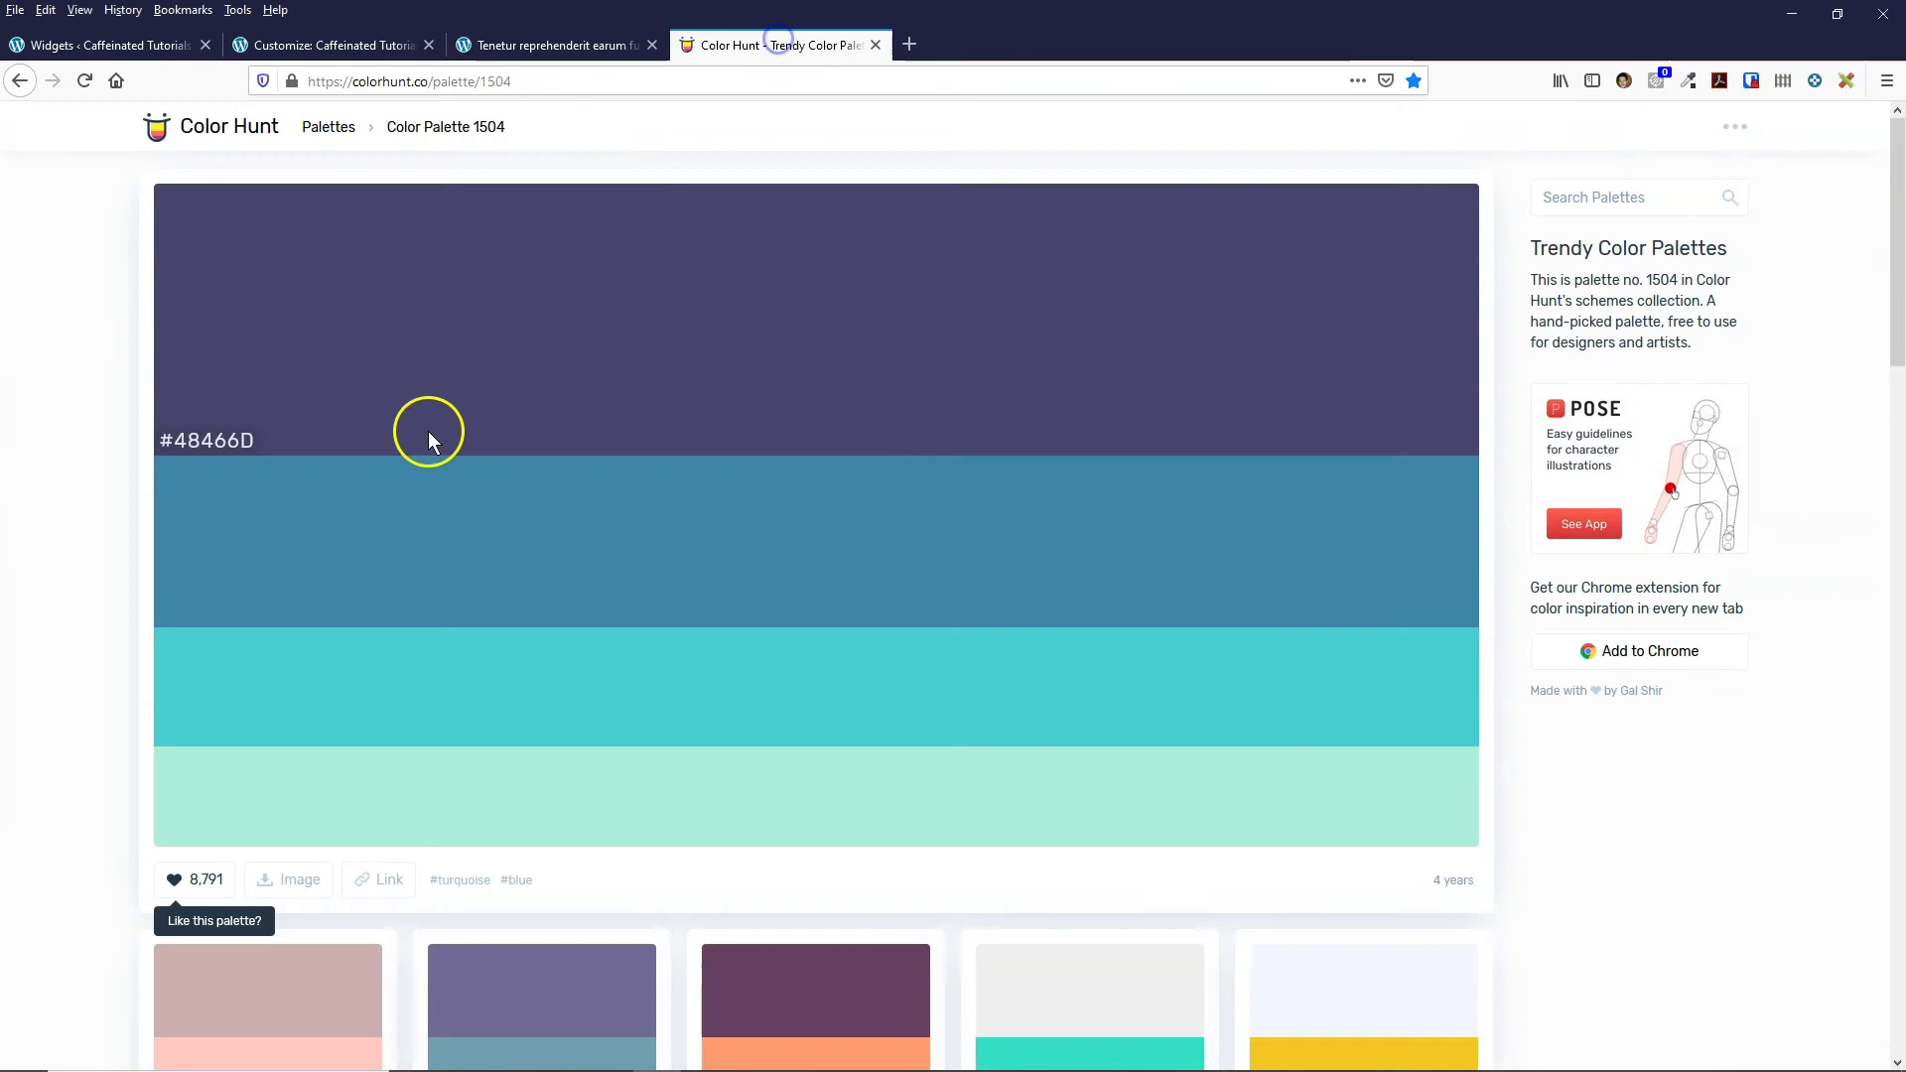
{"action": "left_click", "coordinate": [221, 733]}
{"action": "key", "text": "ctrl+2"}
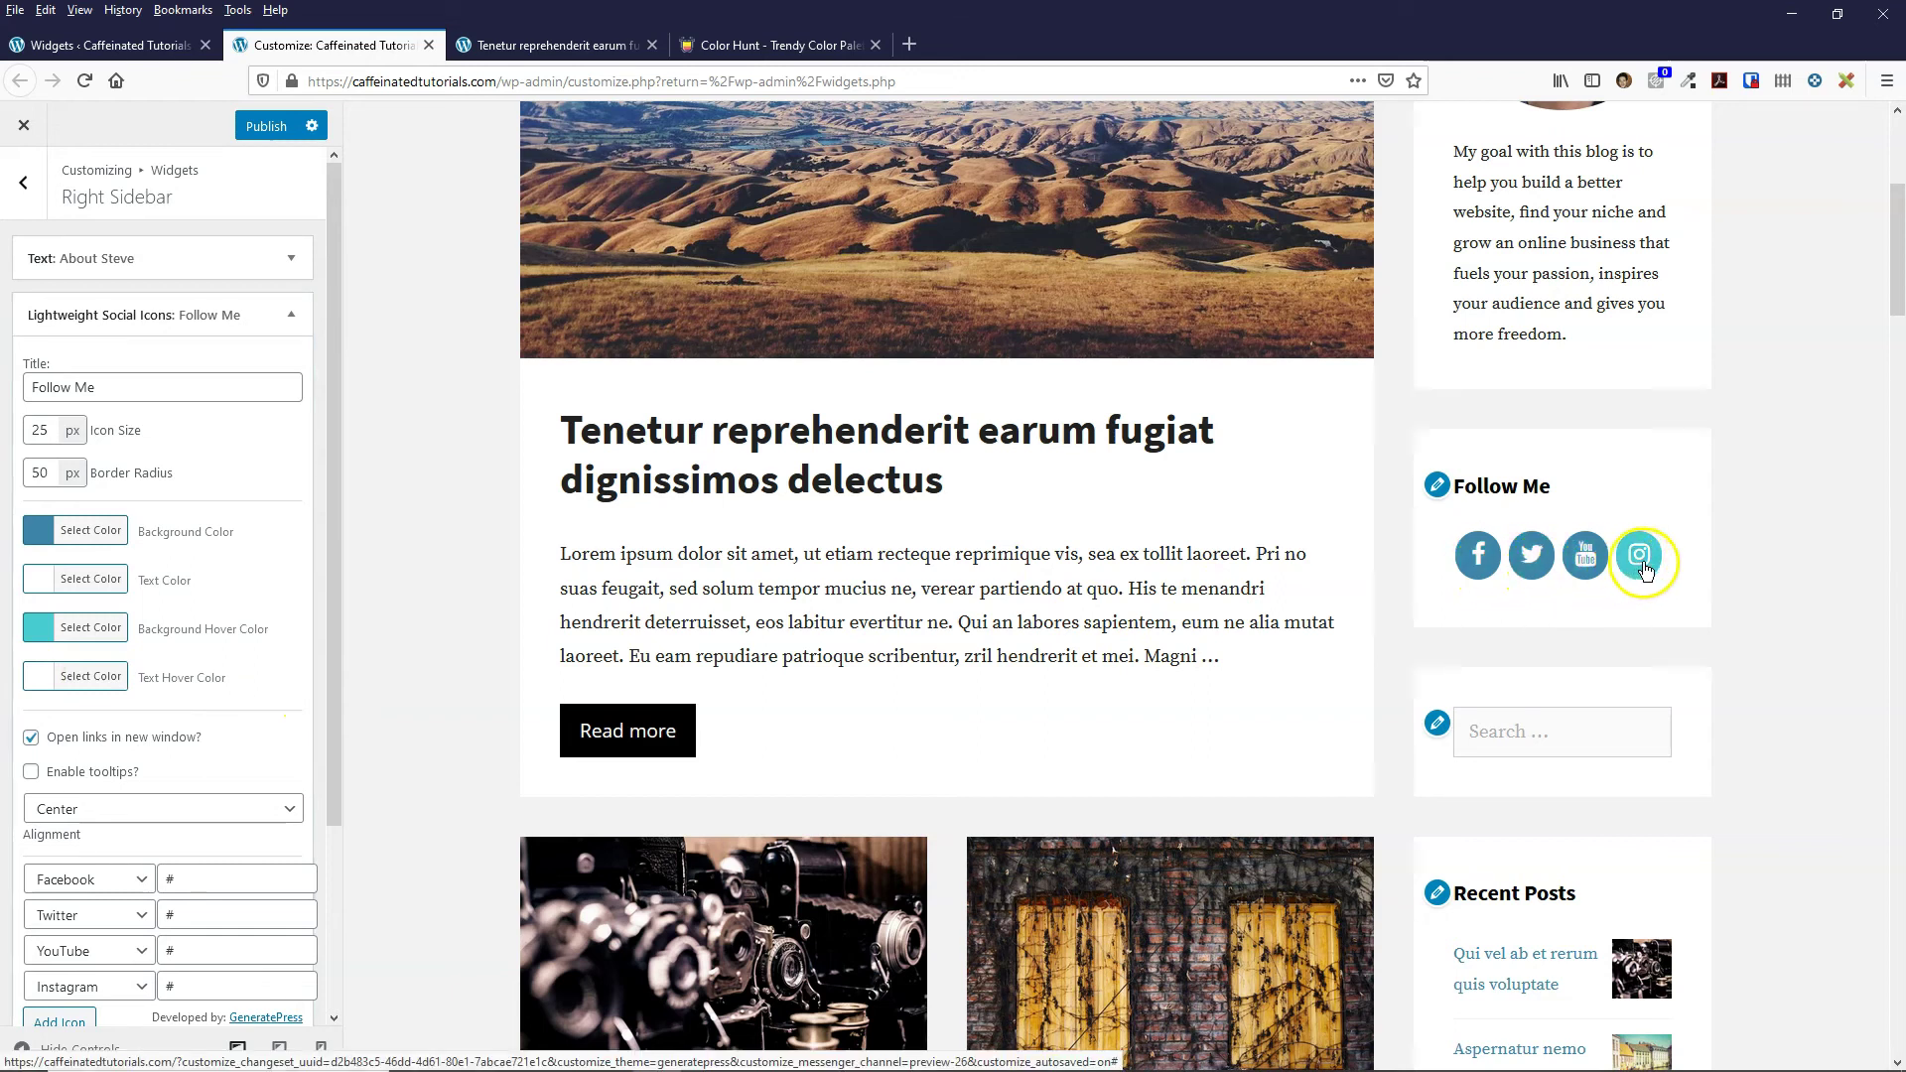
{"action": "left_click", "coordinate": [291, 314]}
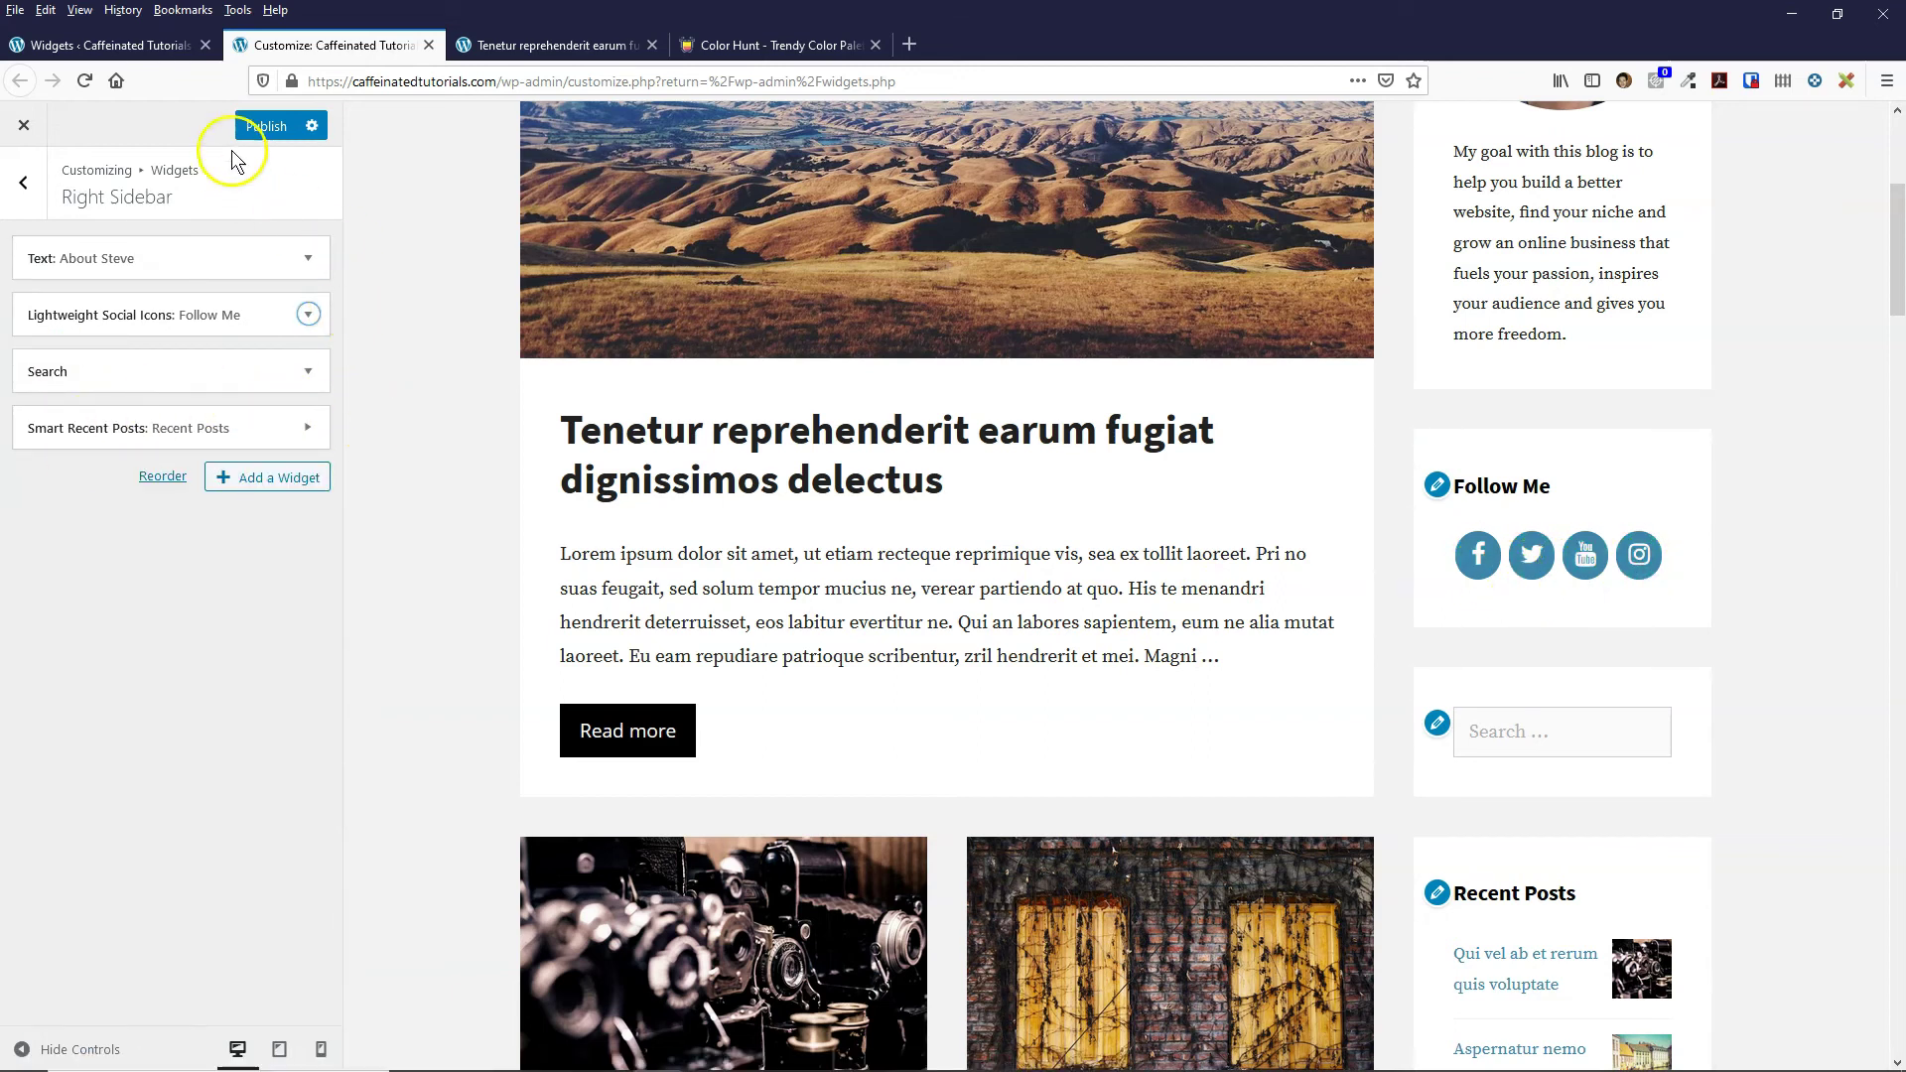
- Publish the sidebar social icon changes
{"action": "left_click", "coordinate": [278, 127]}
{"action": "scroll", "coordinate": [1234, 575], "scroll_direction": "up", "scroll_amount": 5}
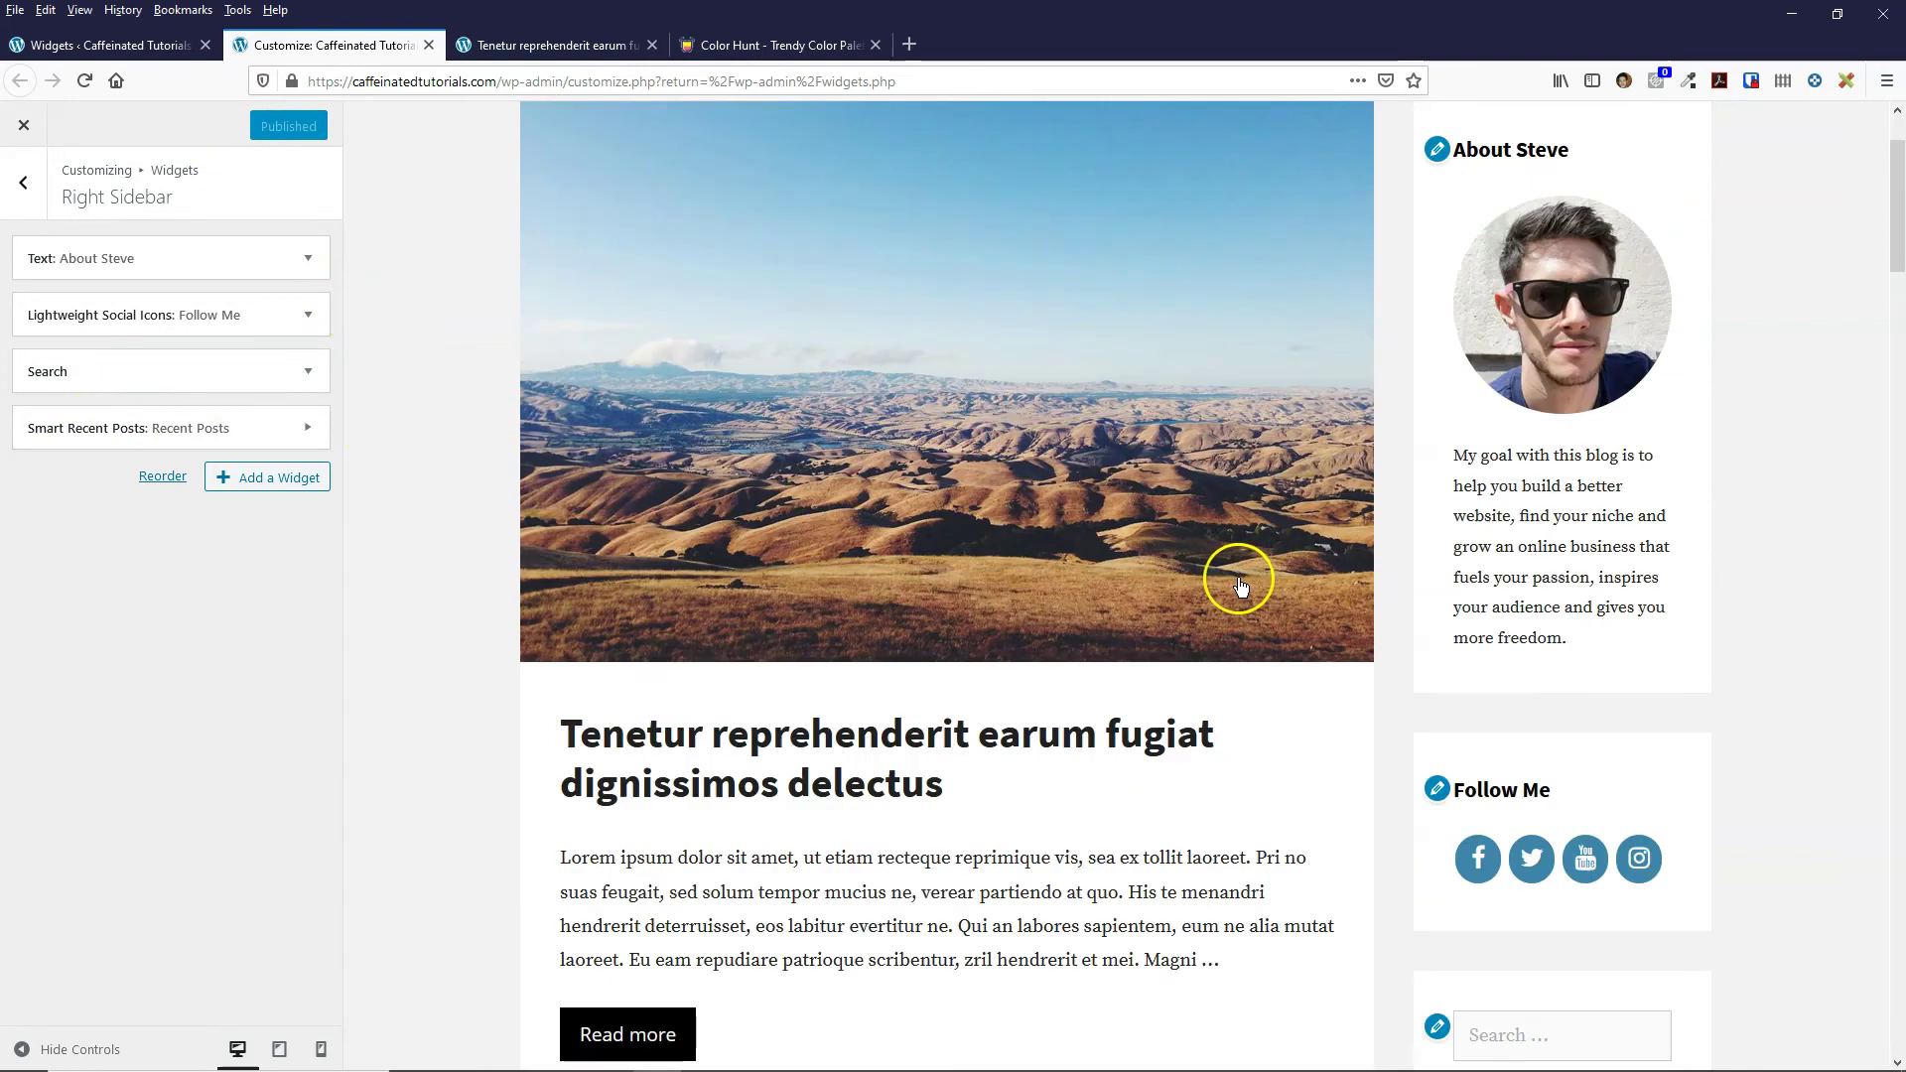
{"action": "scroll", "coordinate": [1241, 506], "scroll_direction": "down", "scroll_amount": 3}
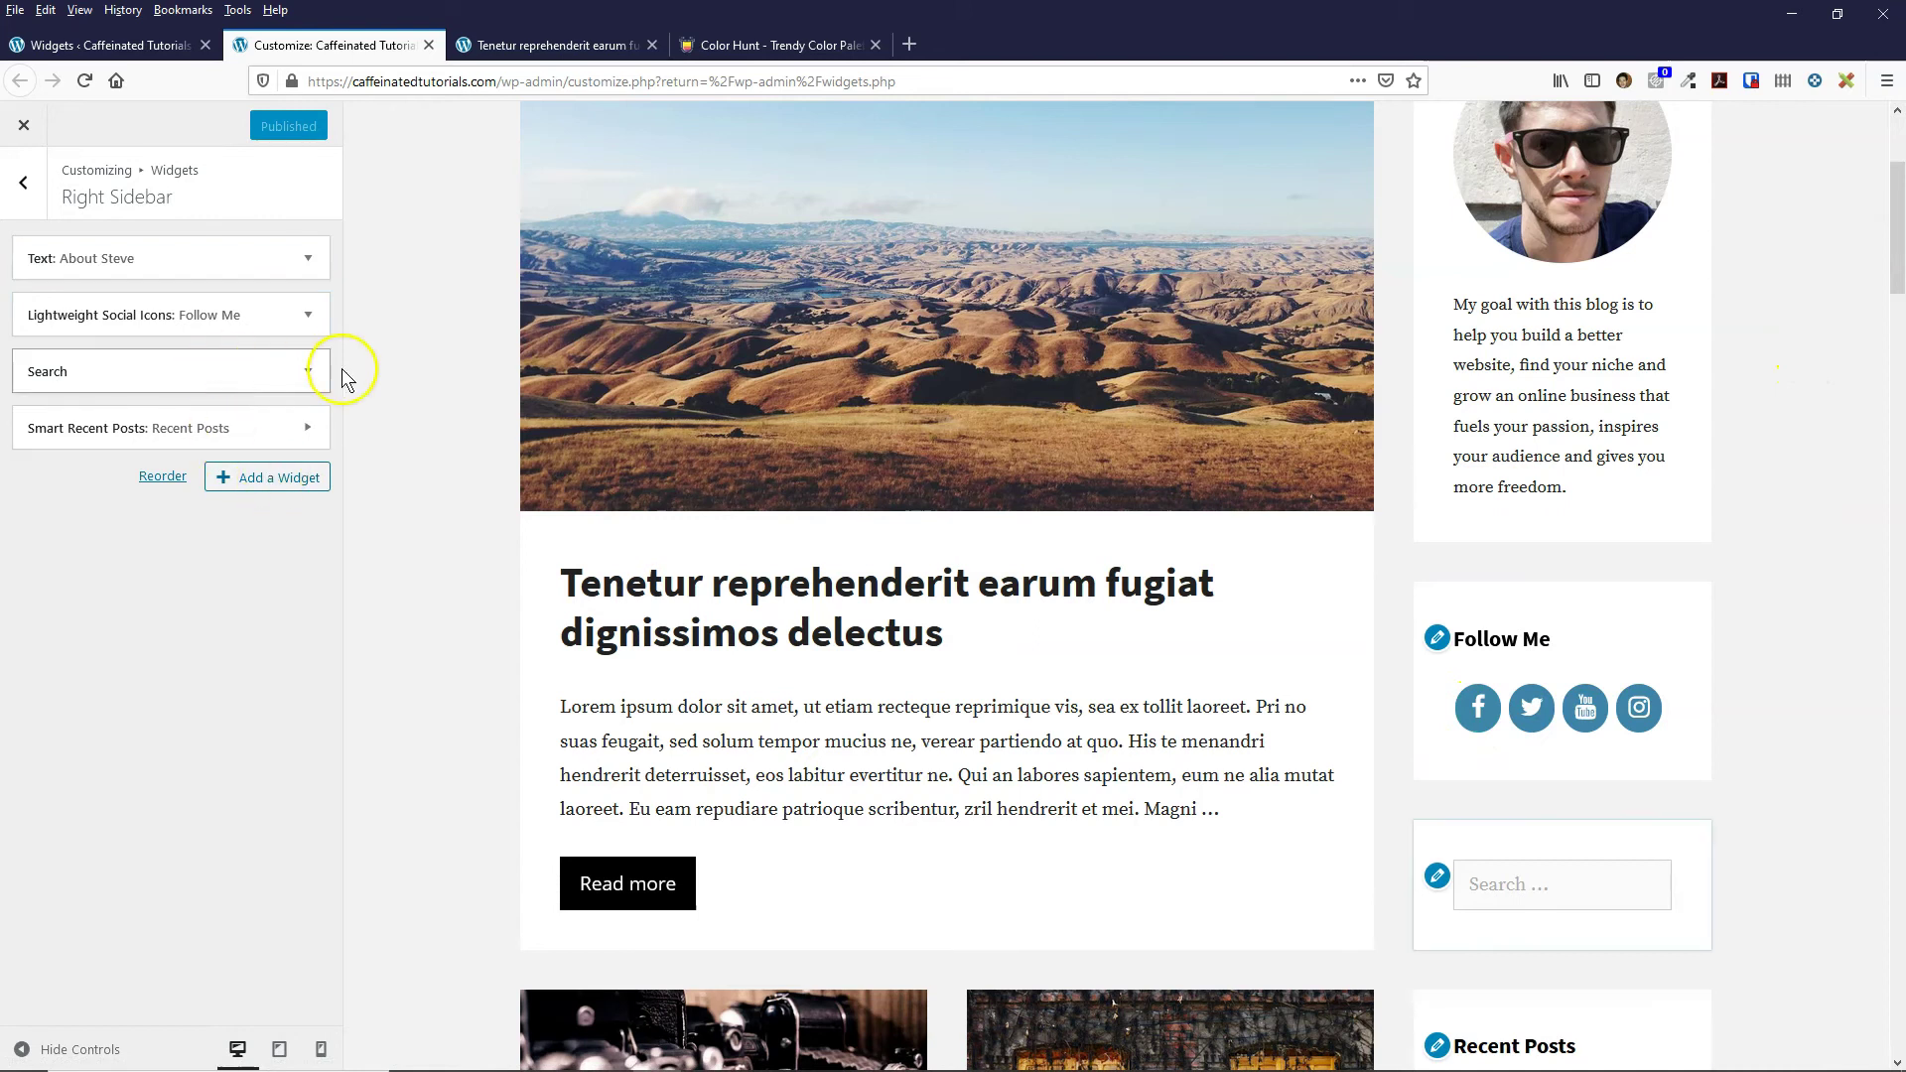
{"action": "scroll", "coordinate": [383, 476], "scroll_direction": "up", "scroll_amount": 3}
- Return to the Widgets list of widget areas
{"action": "left_click", "coordinate": [37, 217]}
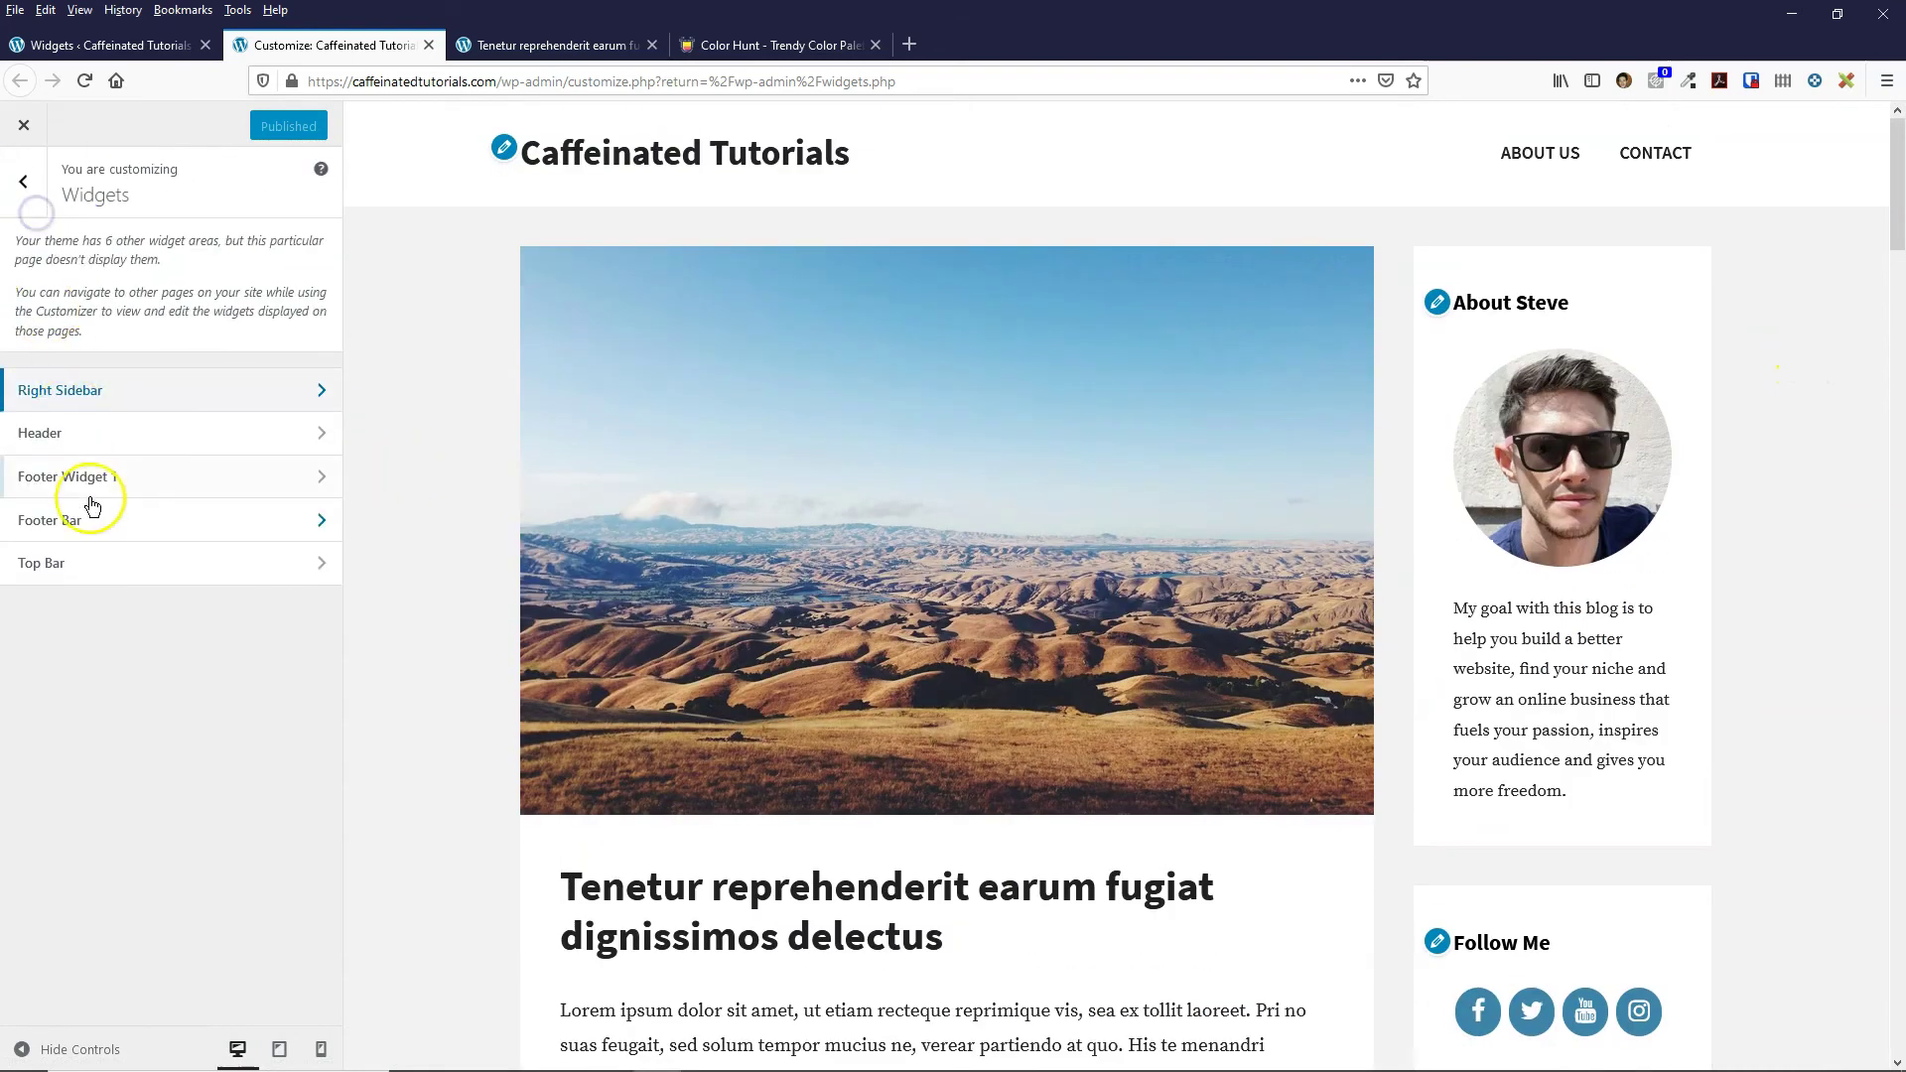
{"action": "scroll", "coordinate": [387, 528], "scroll_direction": "down", "scroll_amount": 4}
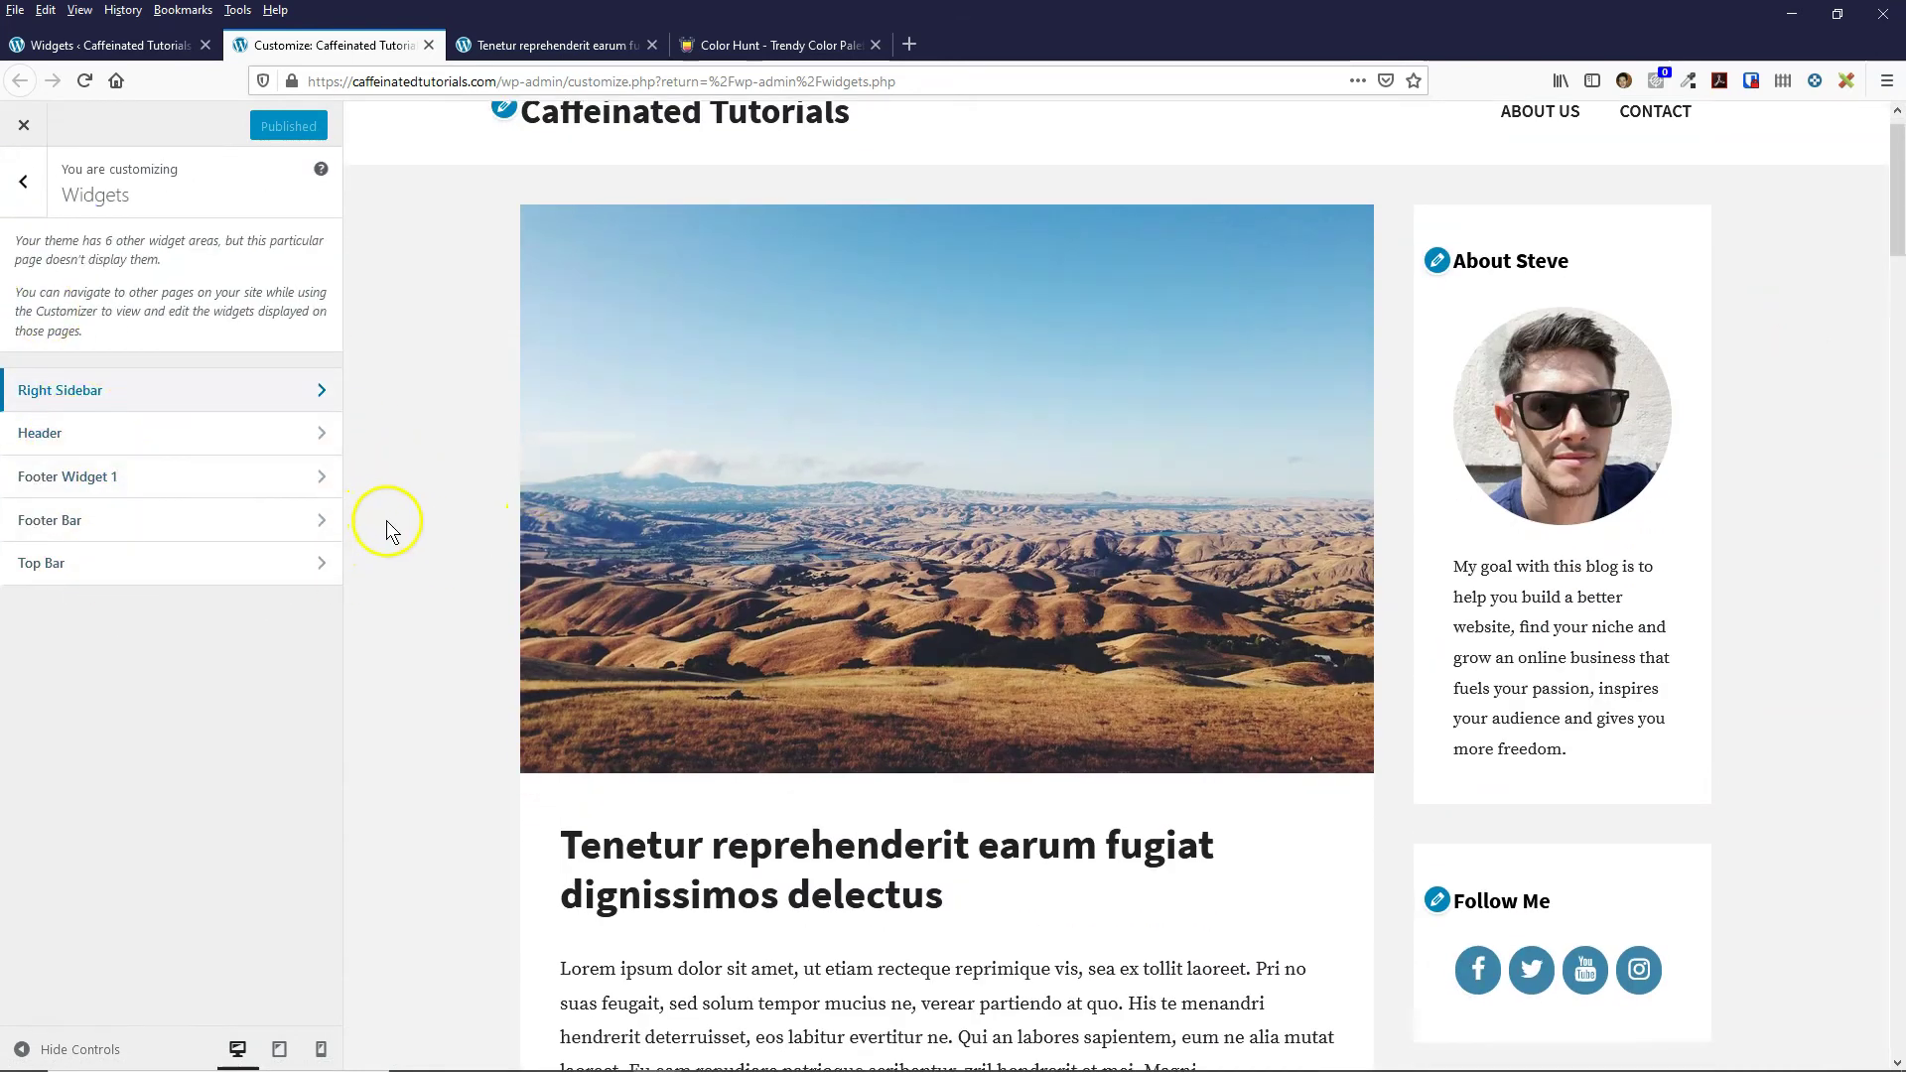
{"action": "left_click_drag", "start_coordinate": [1896, 288], "coordinate": [1897, 993]}
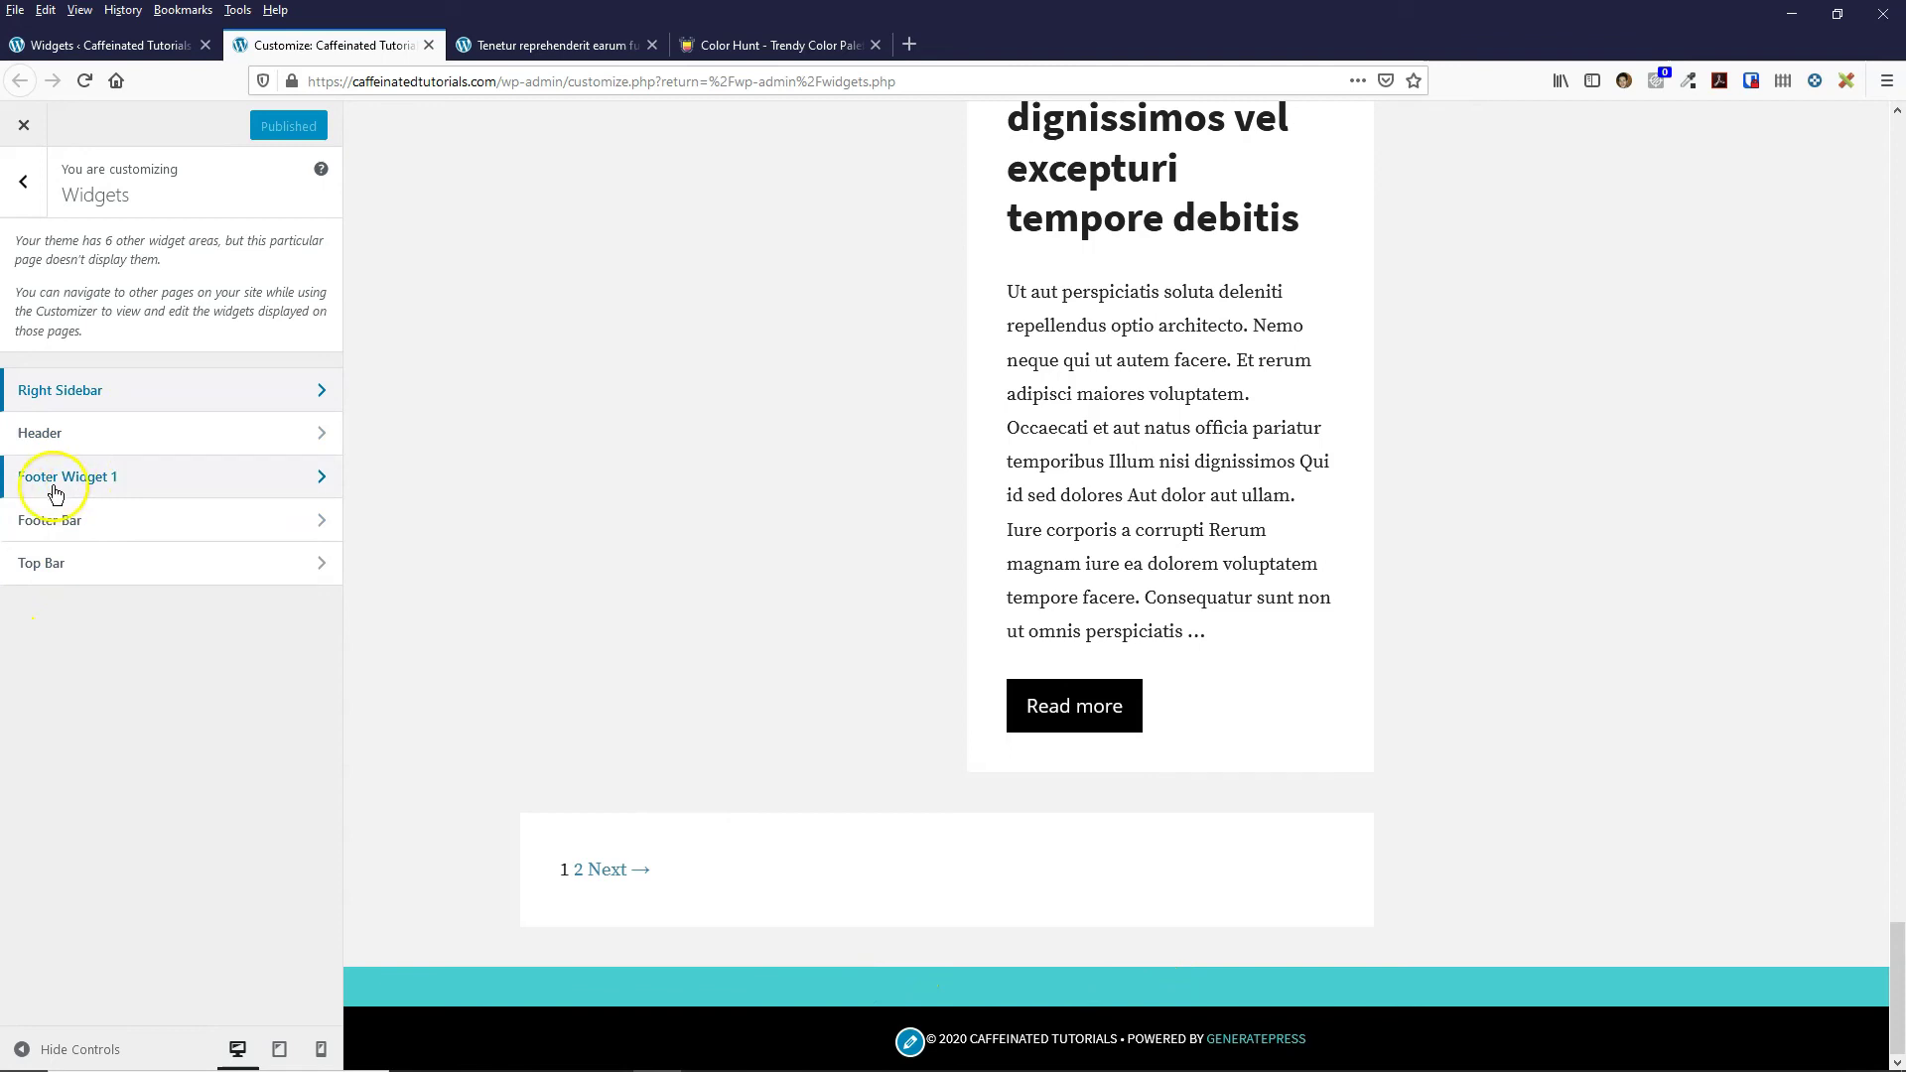
- Add a Lightweight Social Icons widget to Footer Widget 1, below Navigation Menu
{"action": "left_click", "coordinate": [124, 489]}
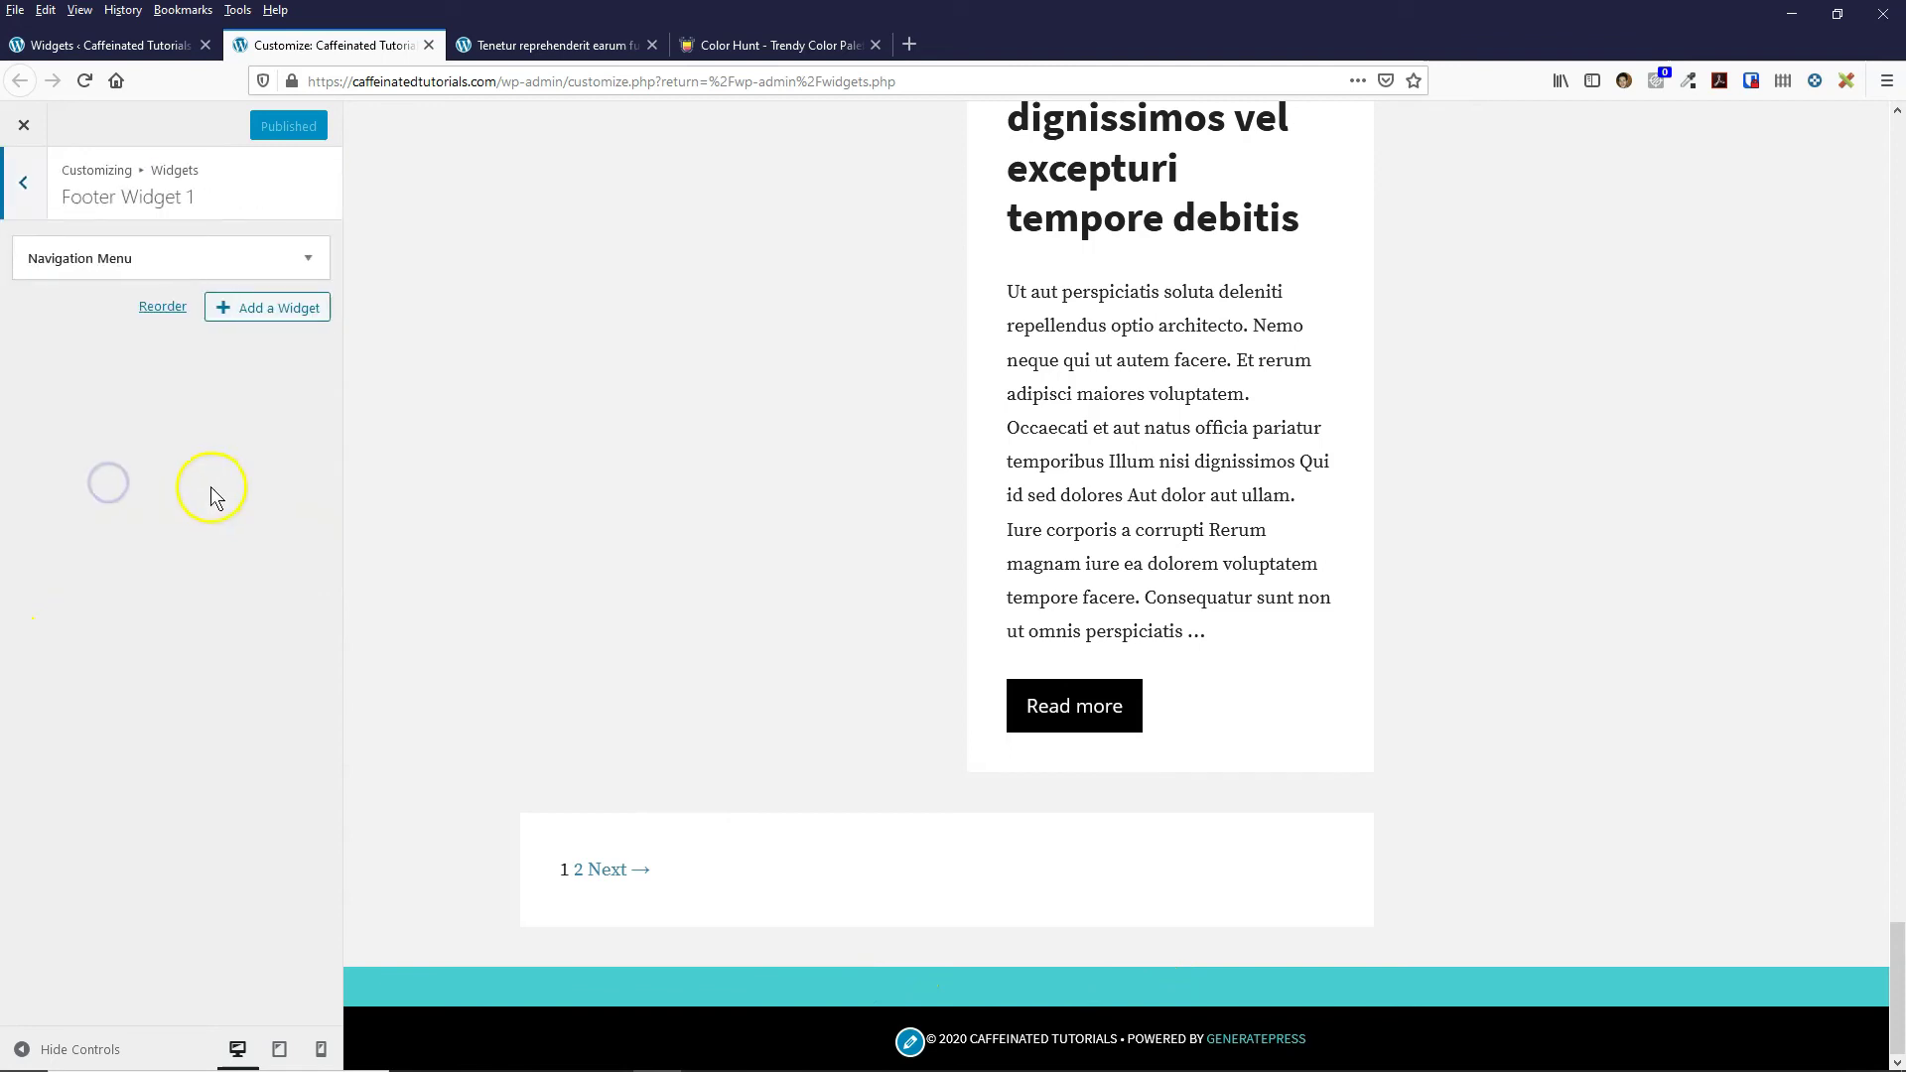
{"action": "left_click", "coordinate": [272, 313]}
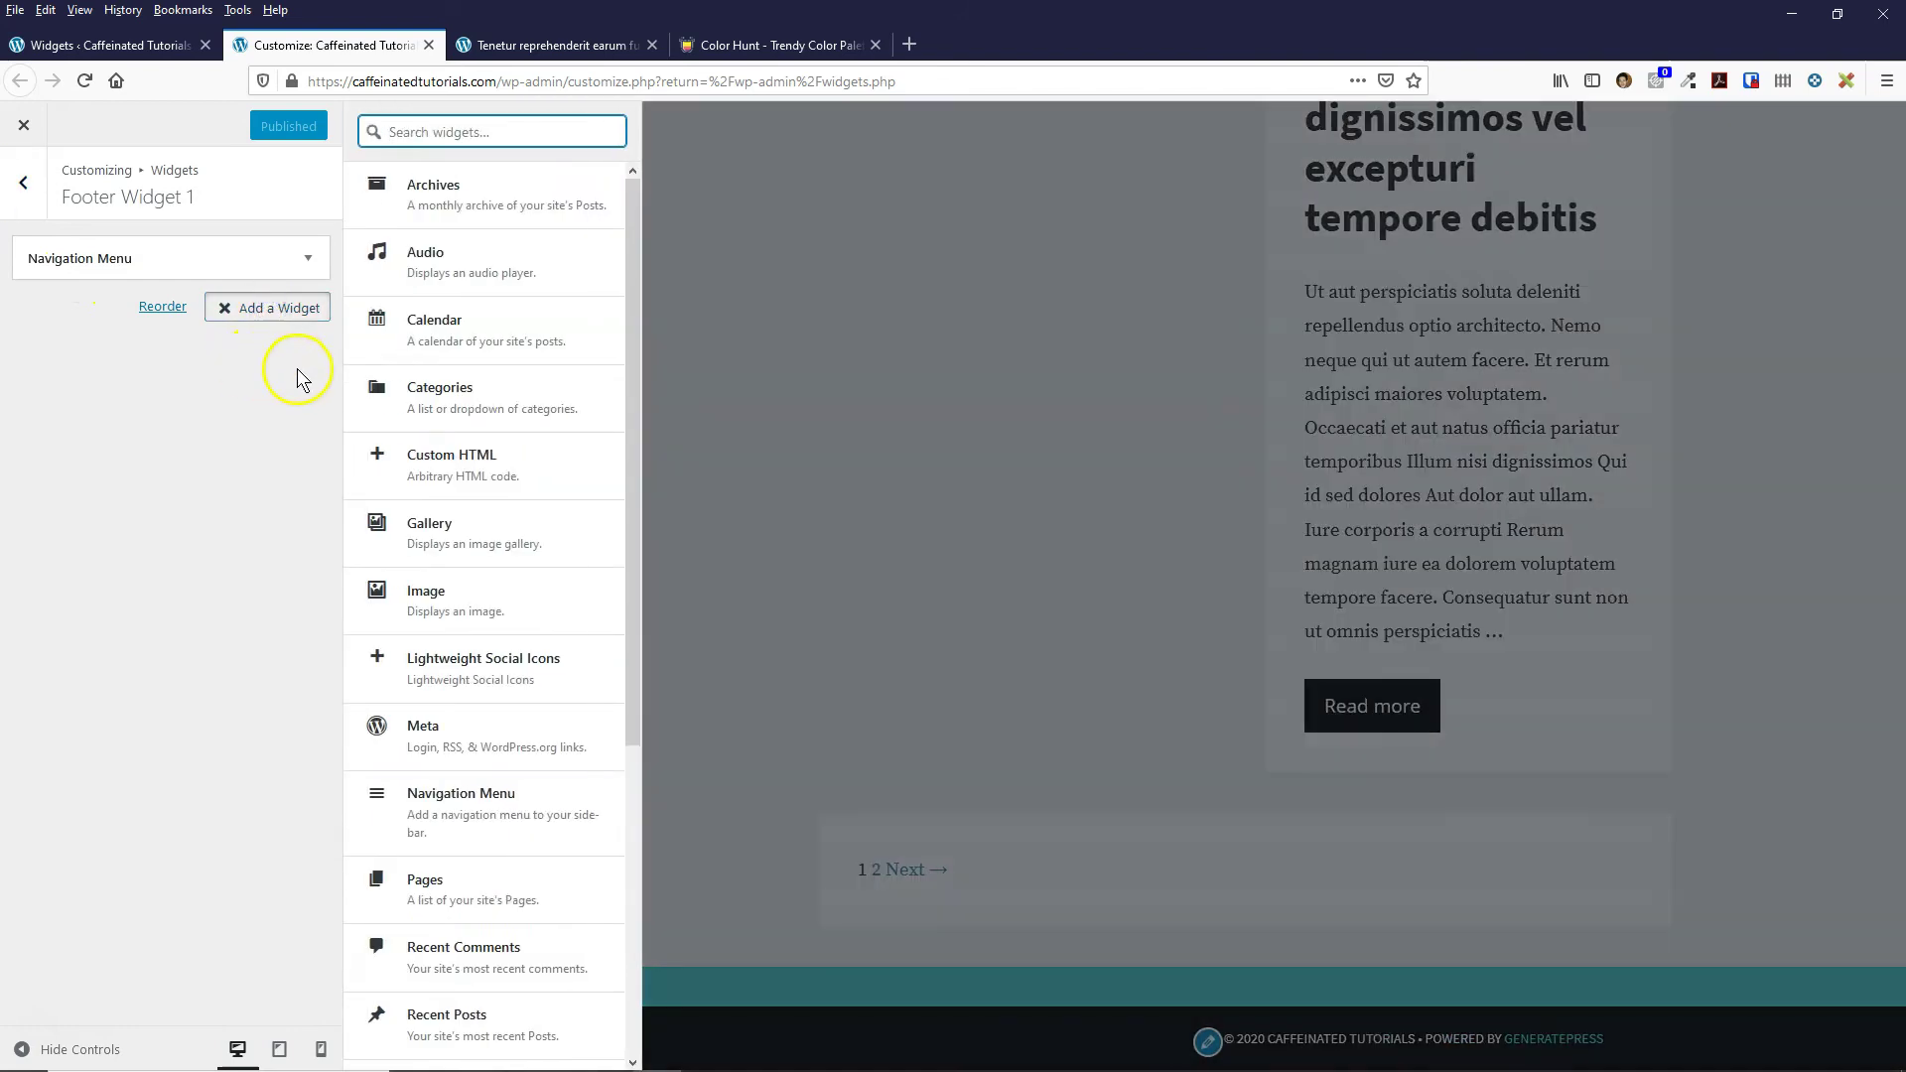
{"action": "left_click", "coordinate": [475, 679]}
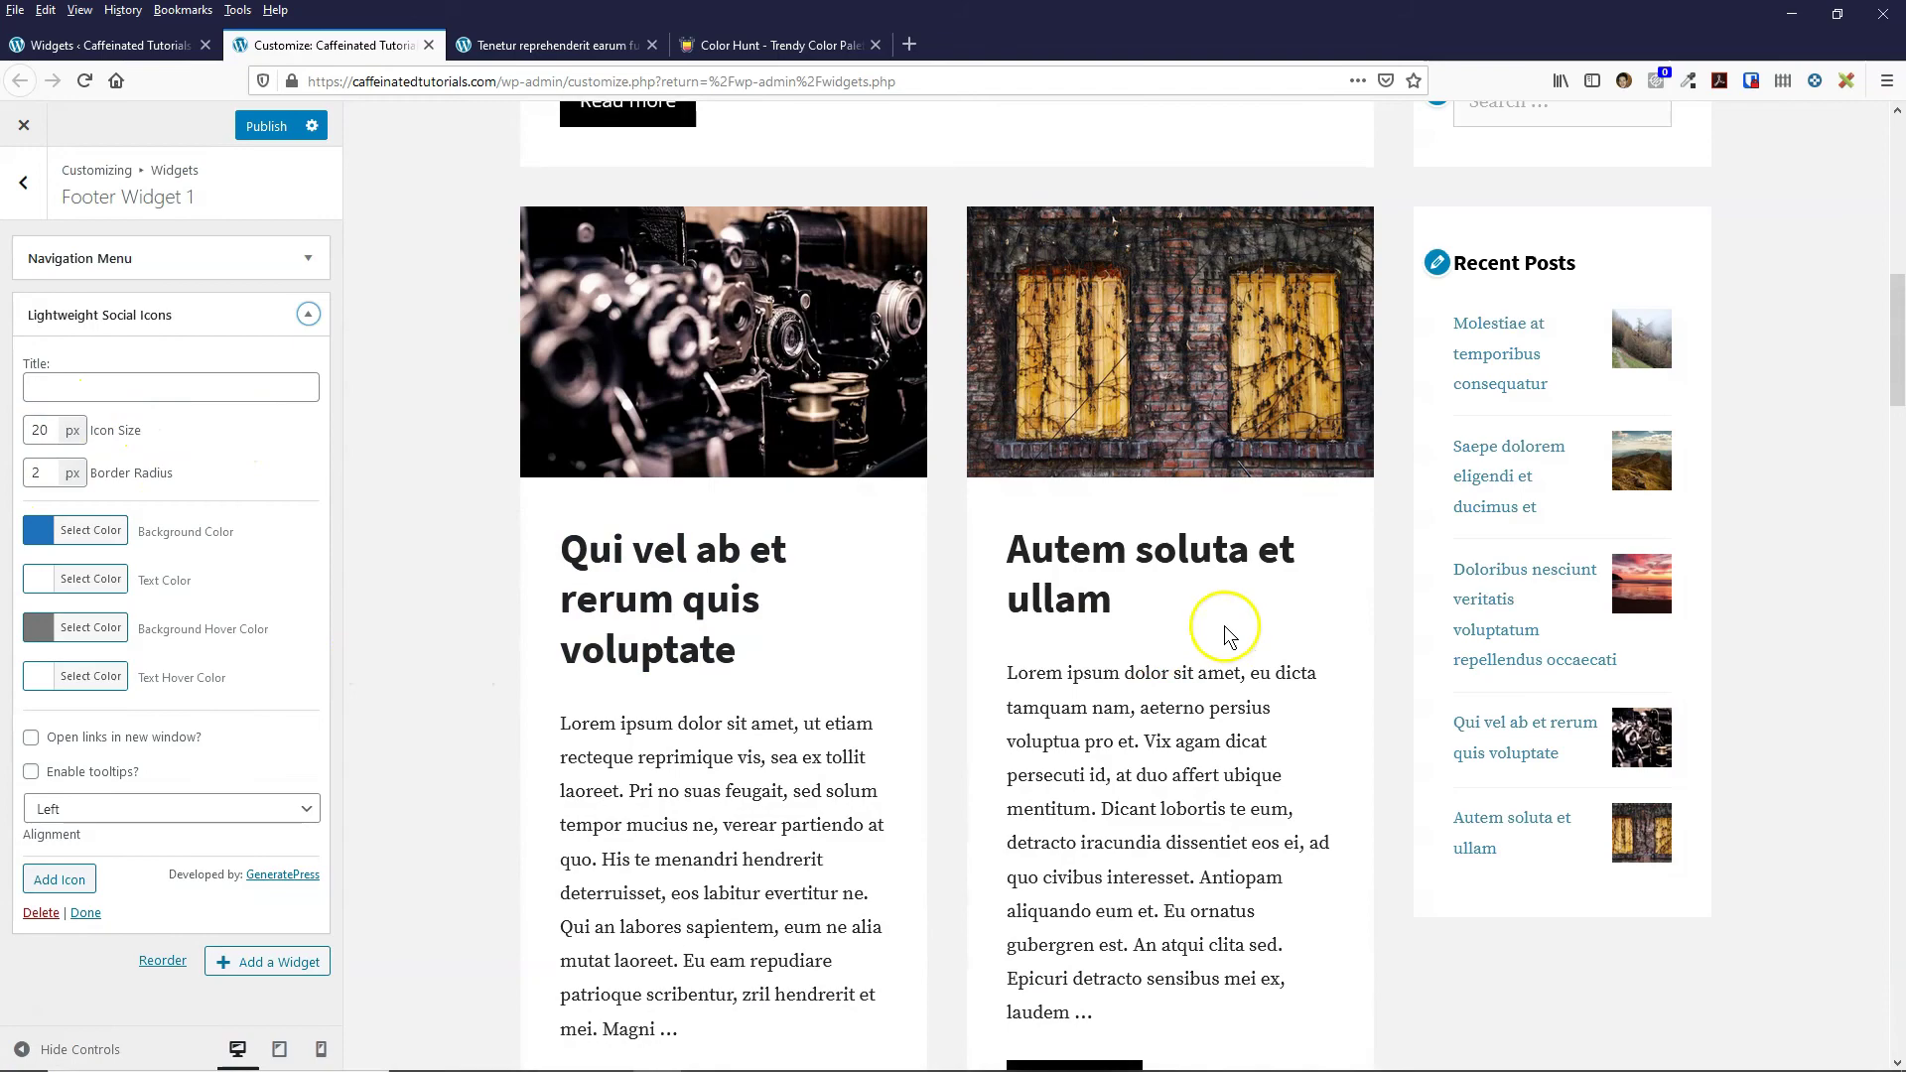
{"action": "left_click_drag", "start_coordinate": [1898, 318], "coordinate": [1899, 264]}
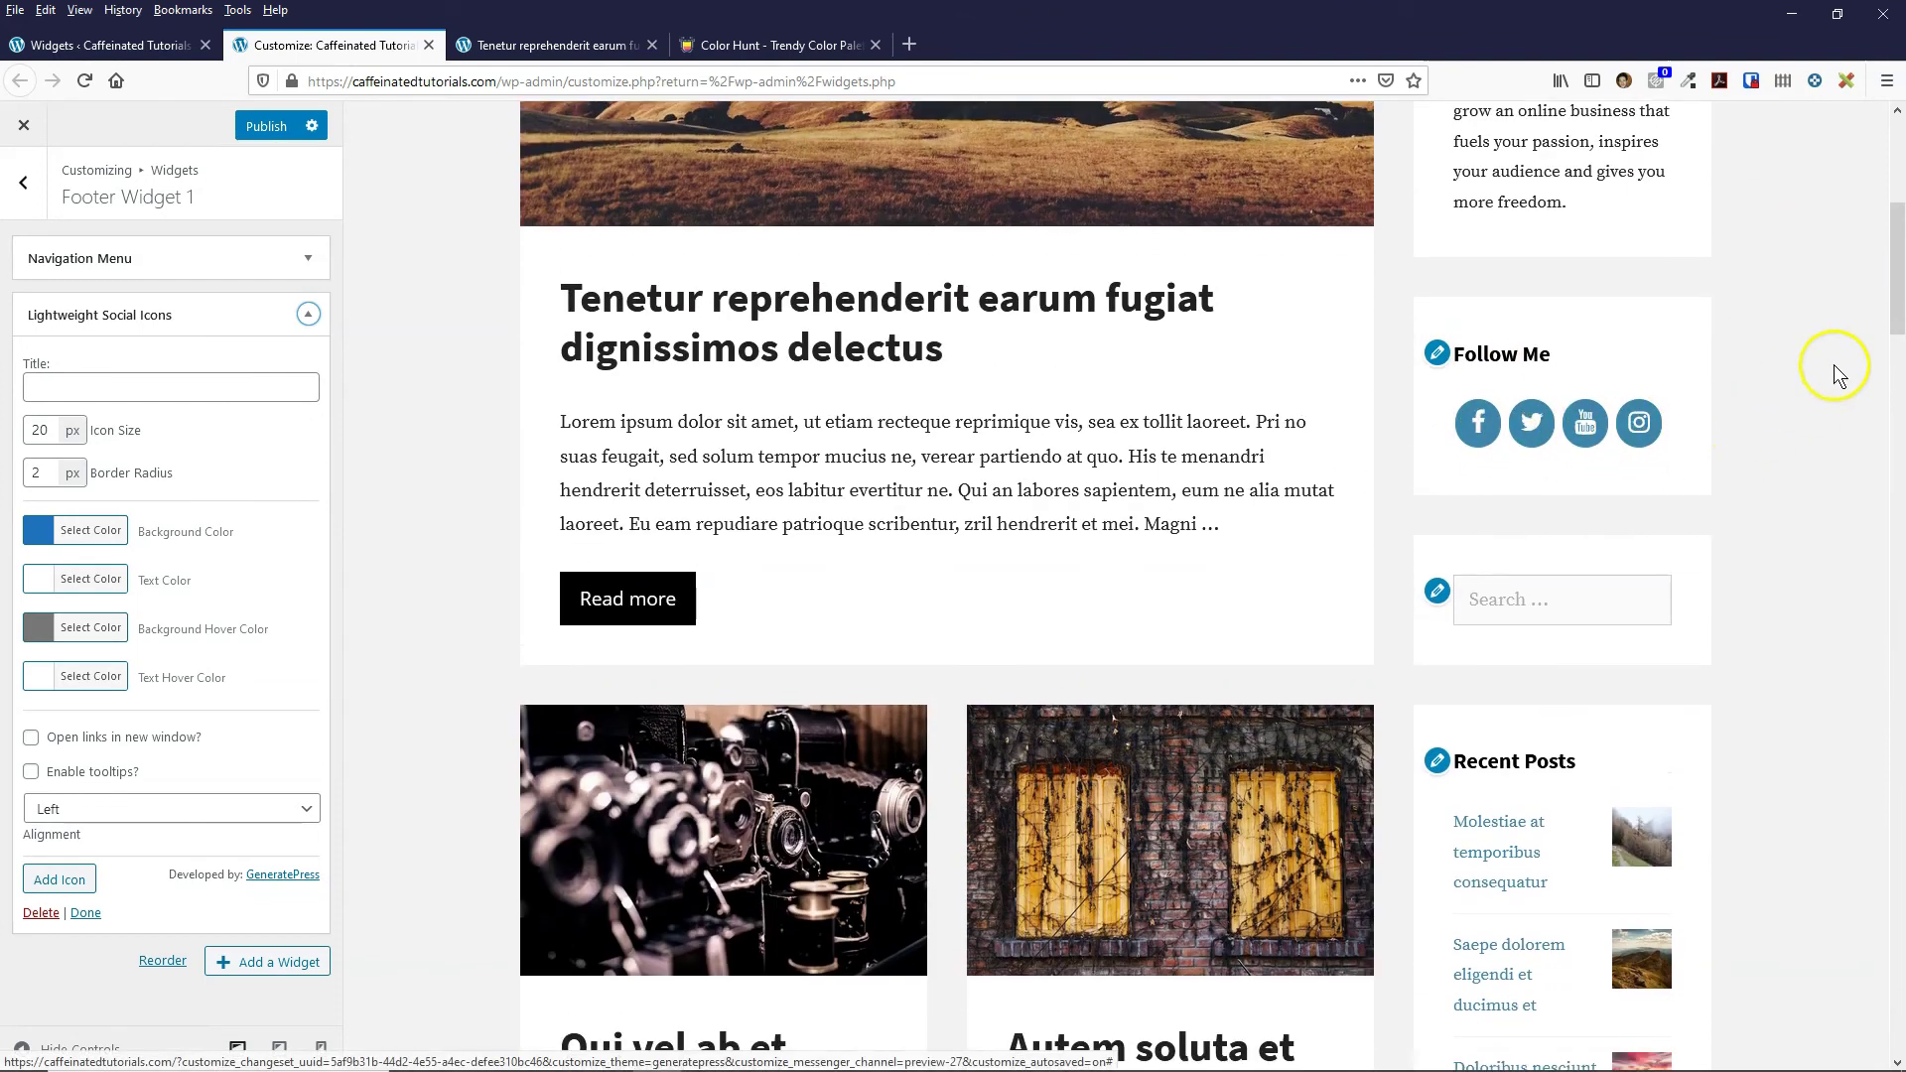
{"action": "left_click_drag", "start_coordinate": [1885, 248], "coordinate": [1893, 963]}
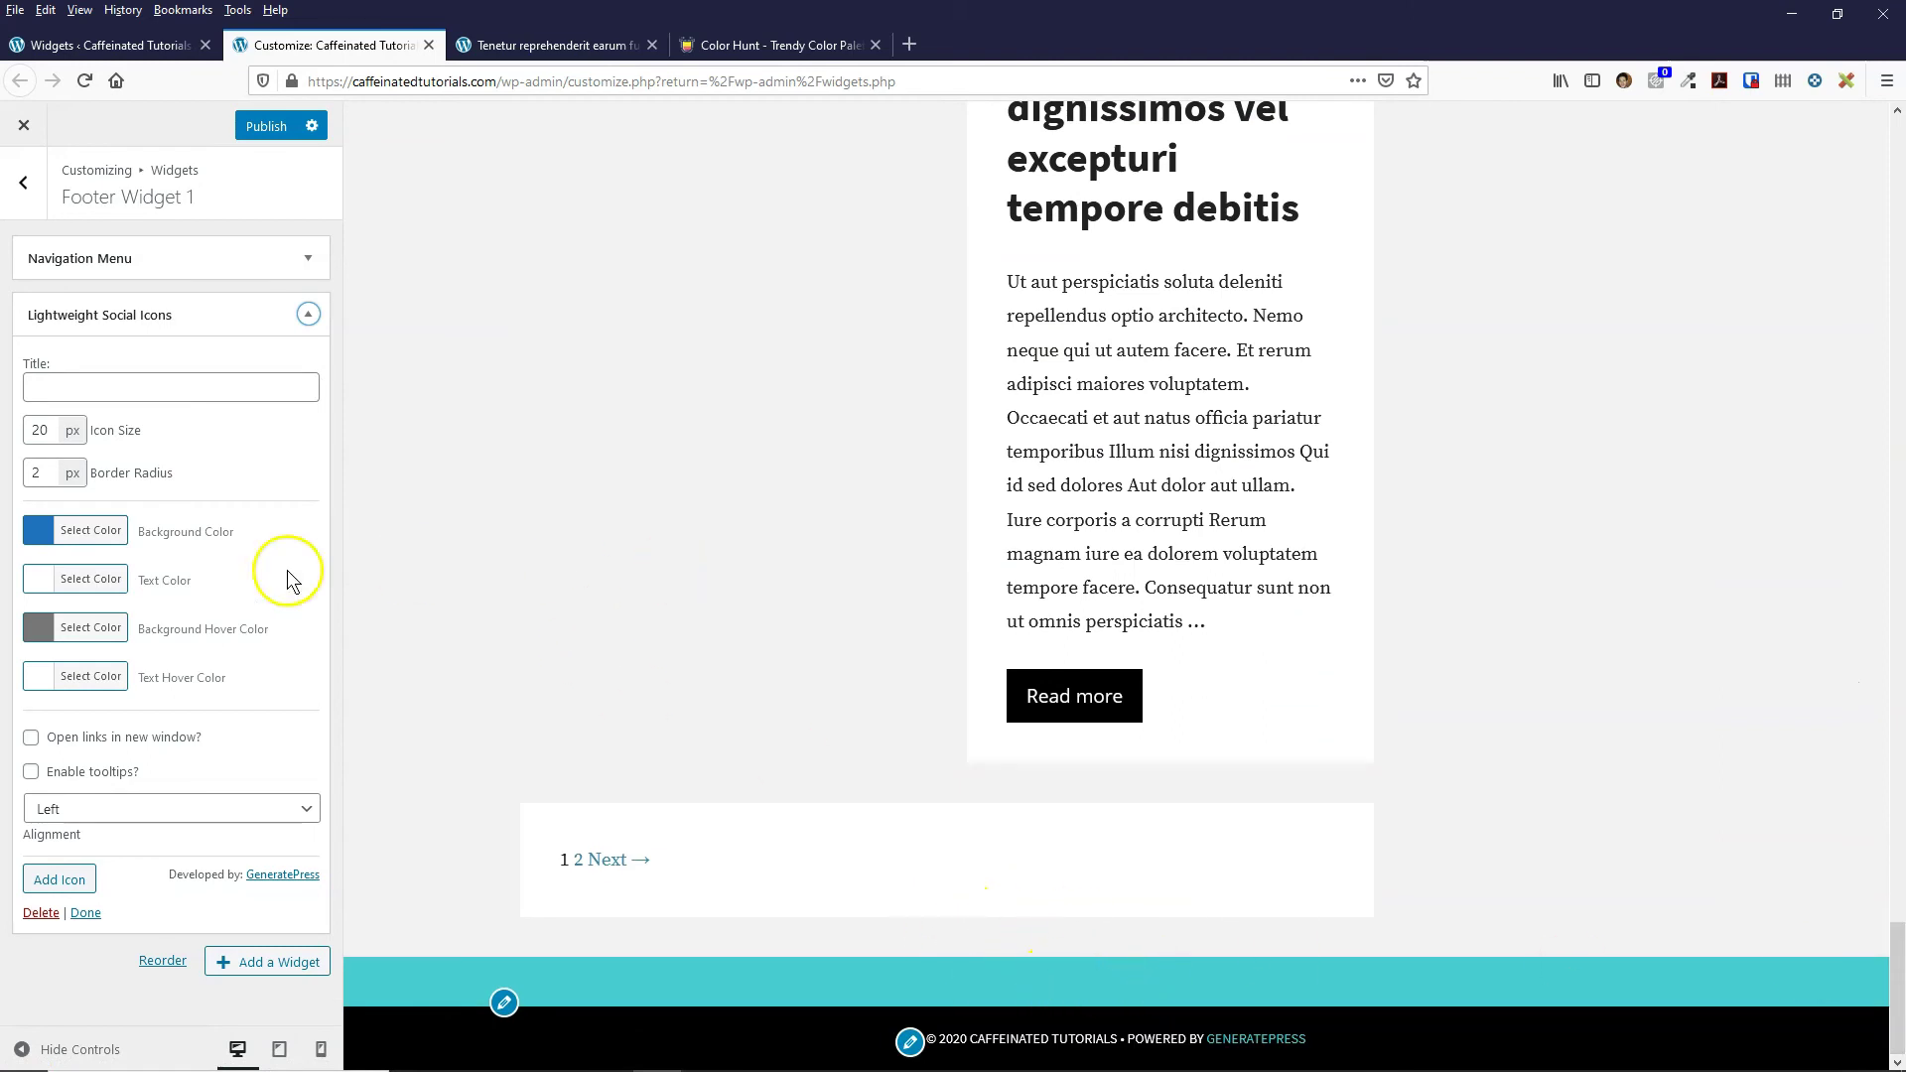
- Add a Pinterest icon to the footer social widget
{"action": "left_click", "coordinate": [62, 880]}
{"action": "left_click", "coordinate": [88, 915]}
{"action": "left_click_drag", "start_coordinate": [144, 415], "coordinate": [153, 613]}
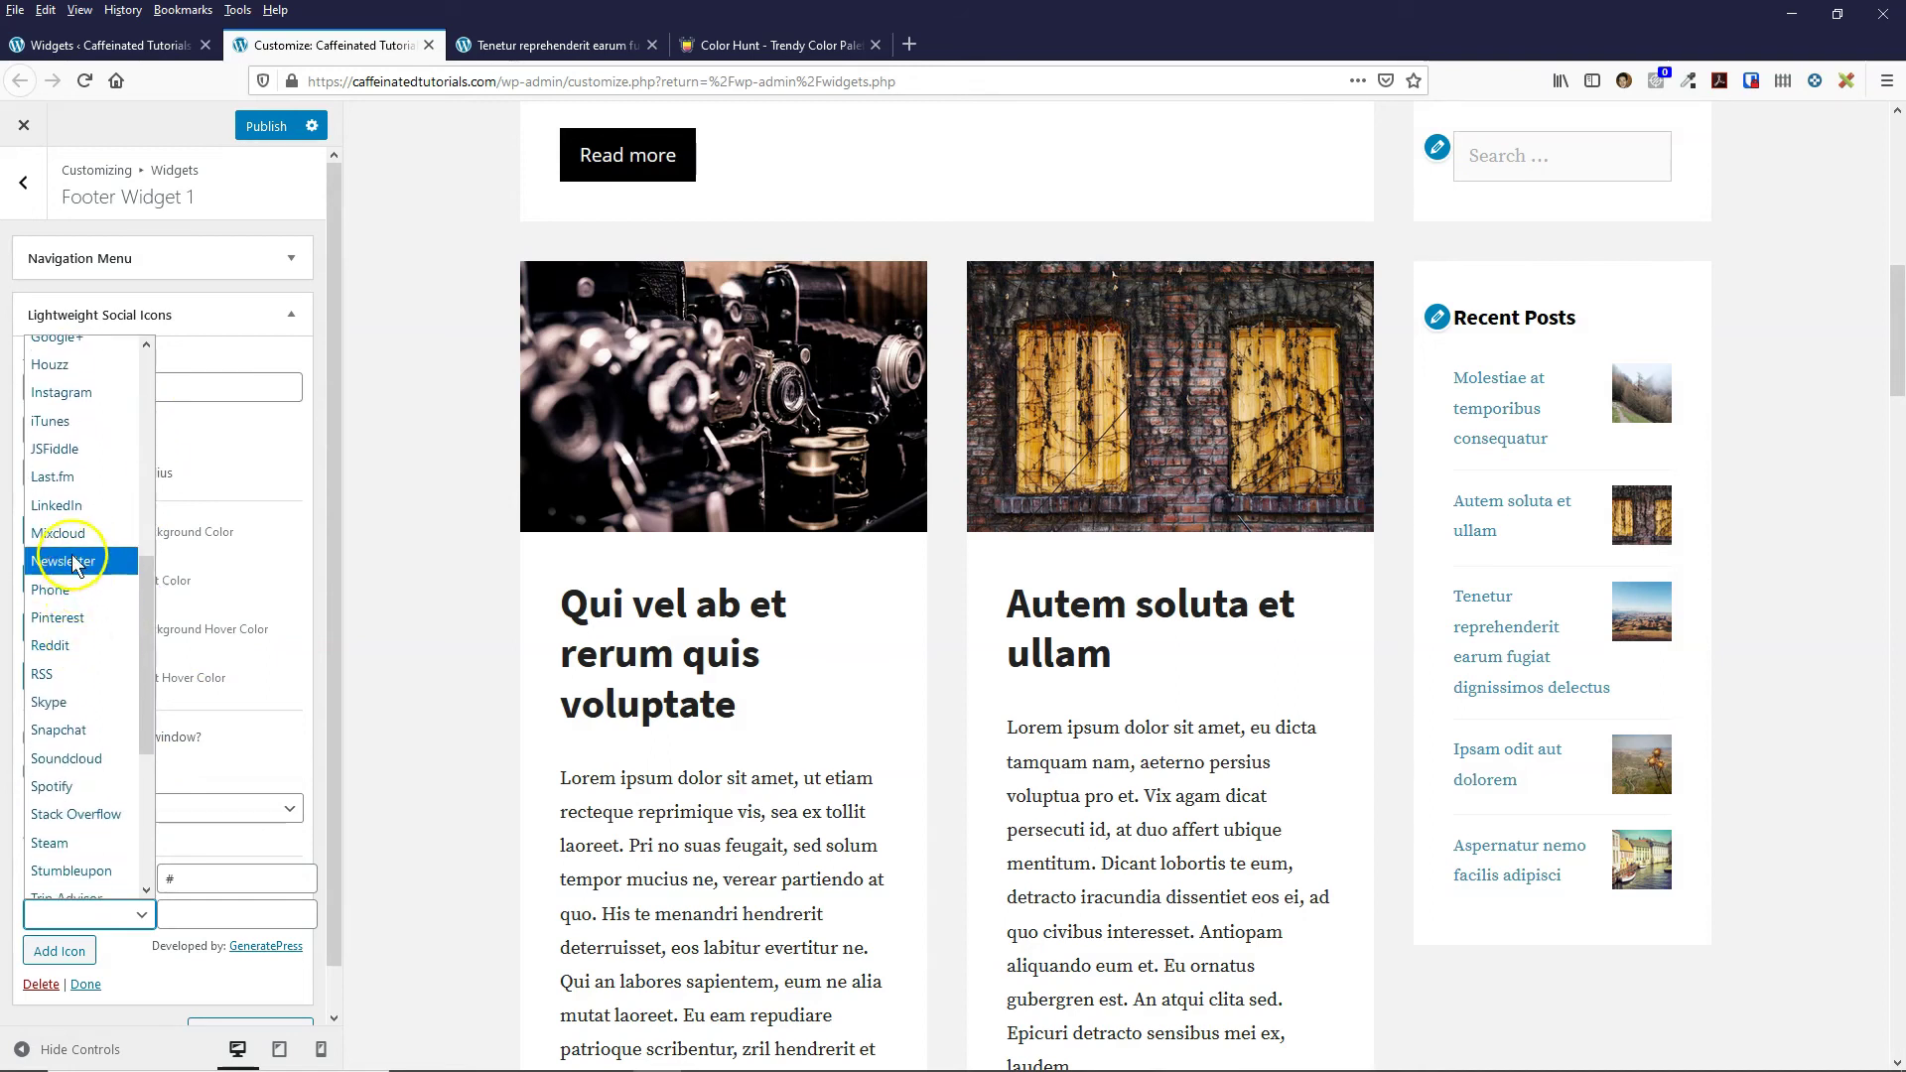
{"action": "left_click", "coordinate": [85, 626]}
- Add Twitch and Vimeo icons, each linked to #
{"action": "left_click", "coordinate": [59, 951]}
{"action": "left_click", "coordinate": [88, 950]}
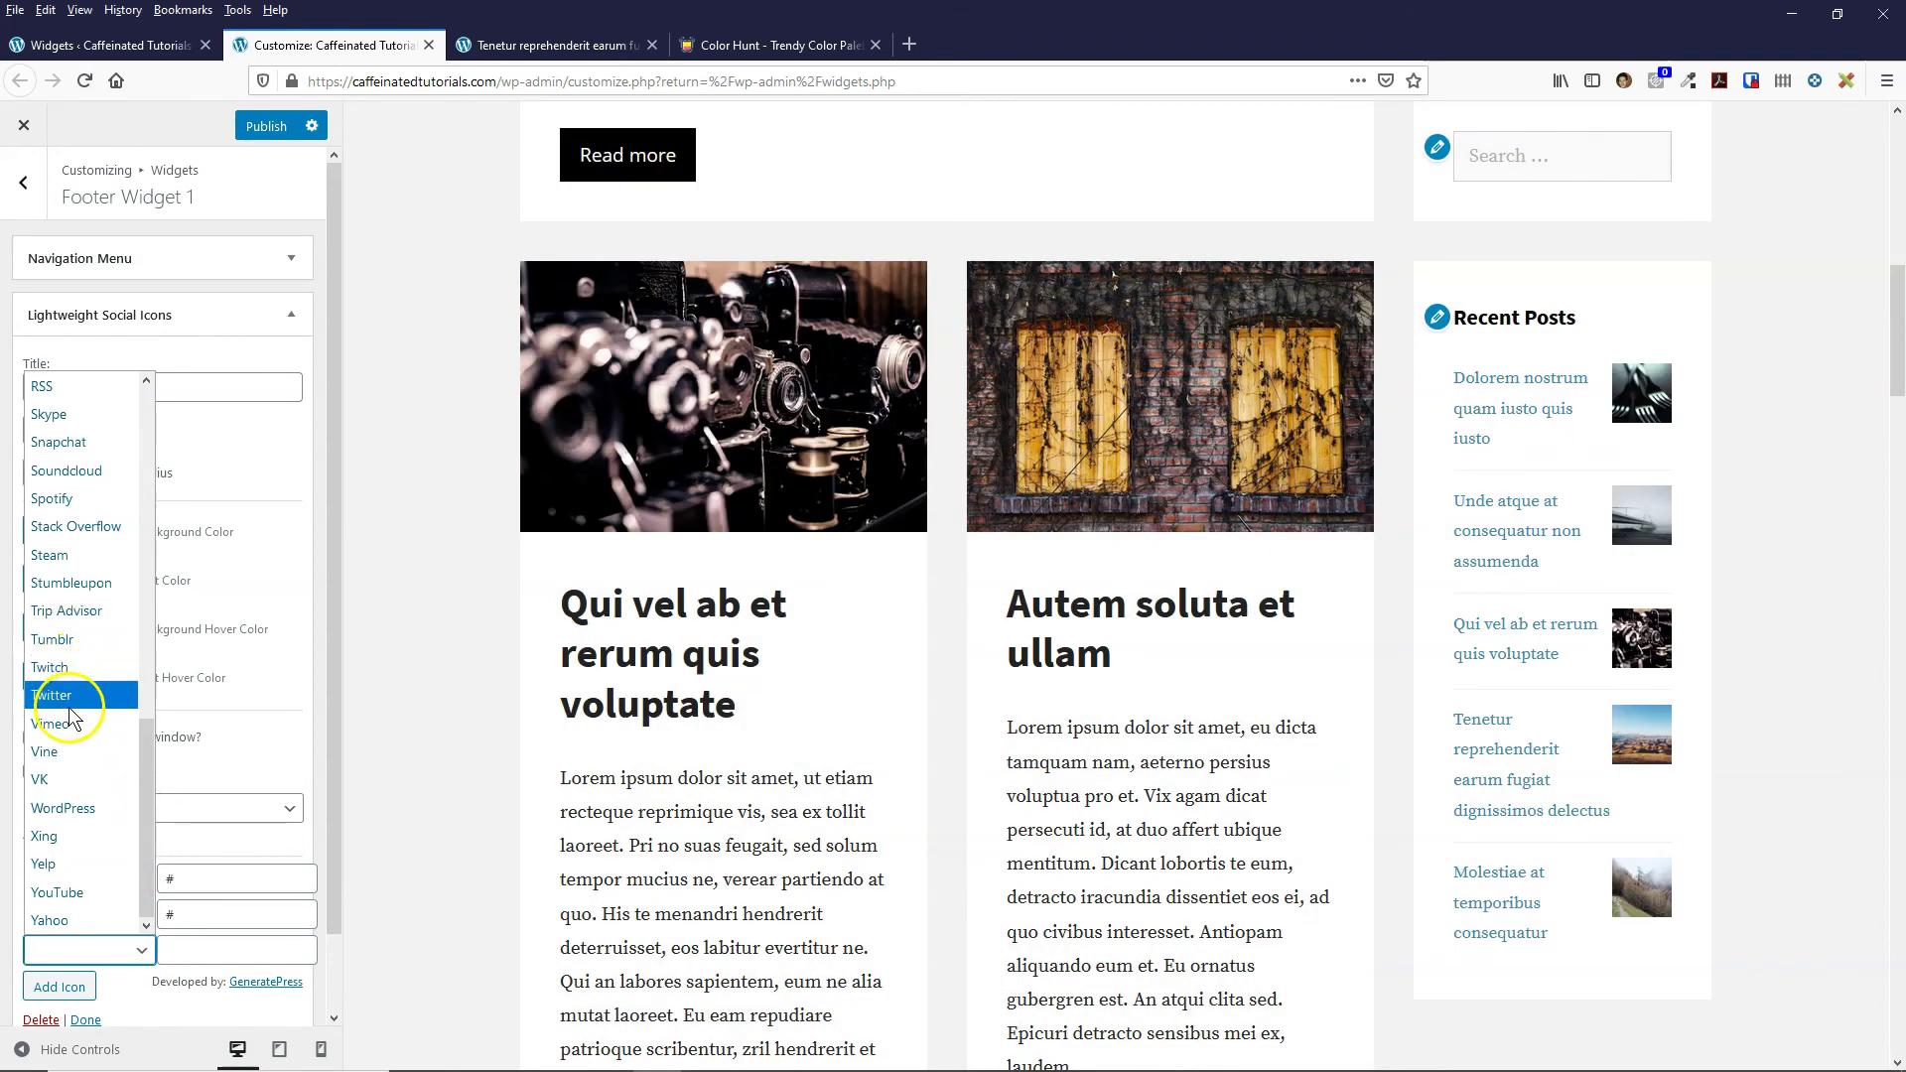
{"action": "left_click", "coordinate": [59, 668]}
{"action": "left_click", "coordinate": [196, 950]}
{"action": "type", "text": "#"}
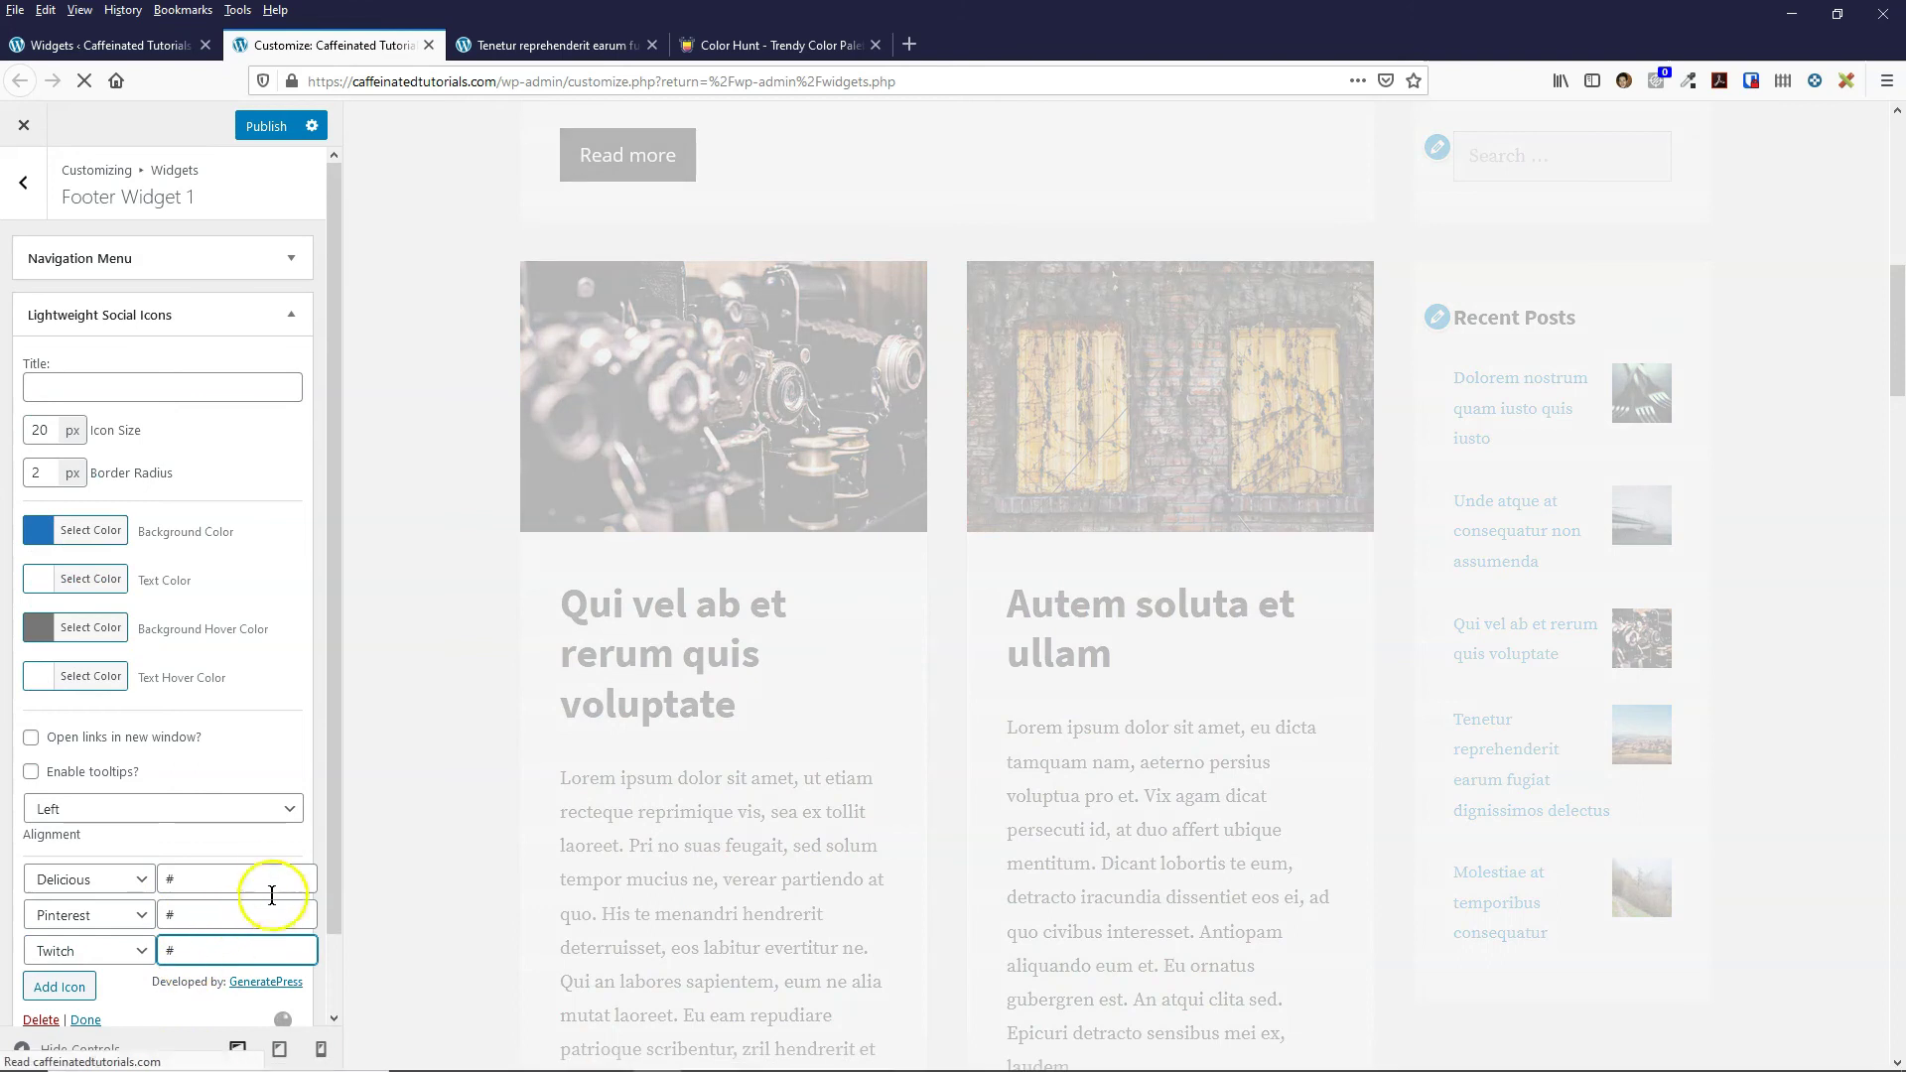
{"action": "left_click", "coordinate": [59, 986]}
{"action": "left_click", "coordinate": [196, 904]}
{"action": "type", "text": "#"}
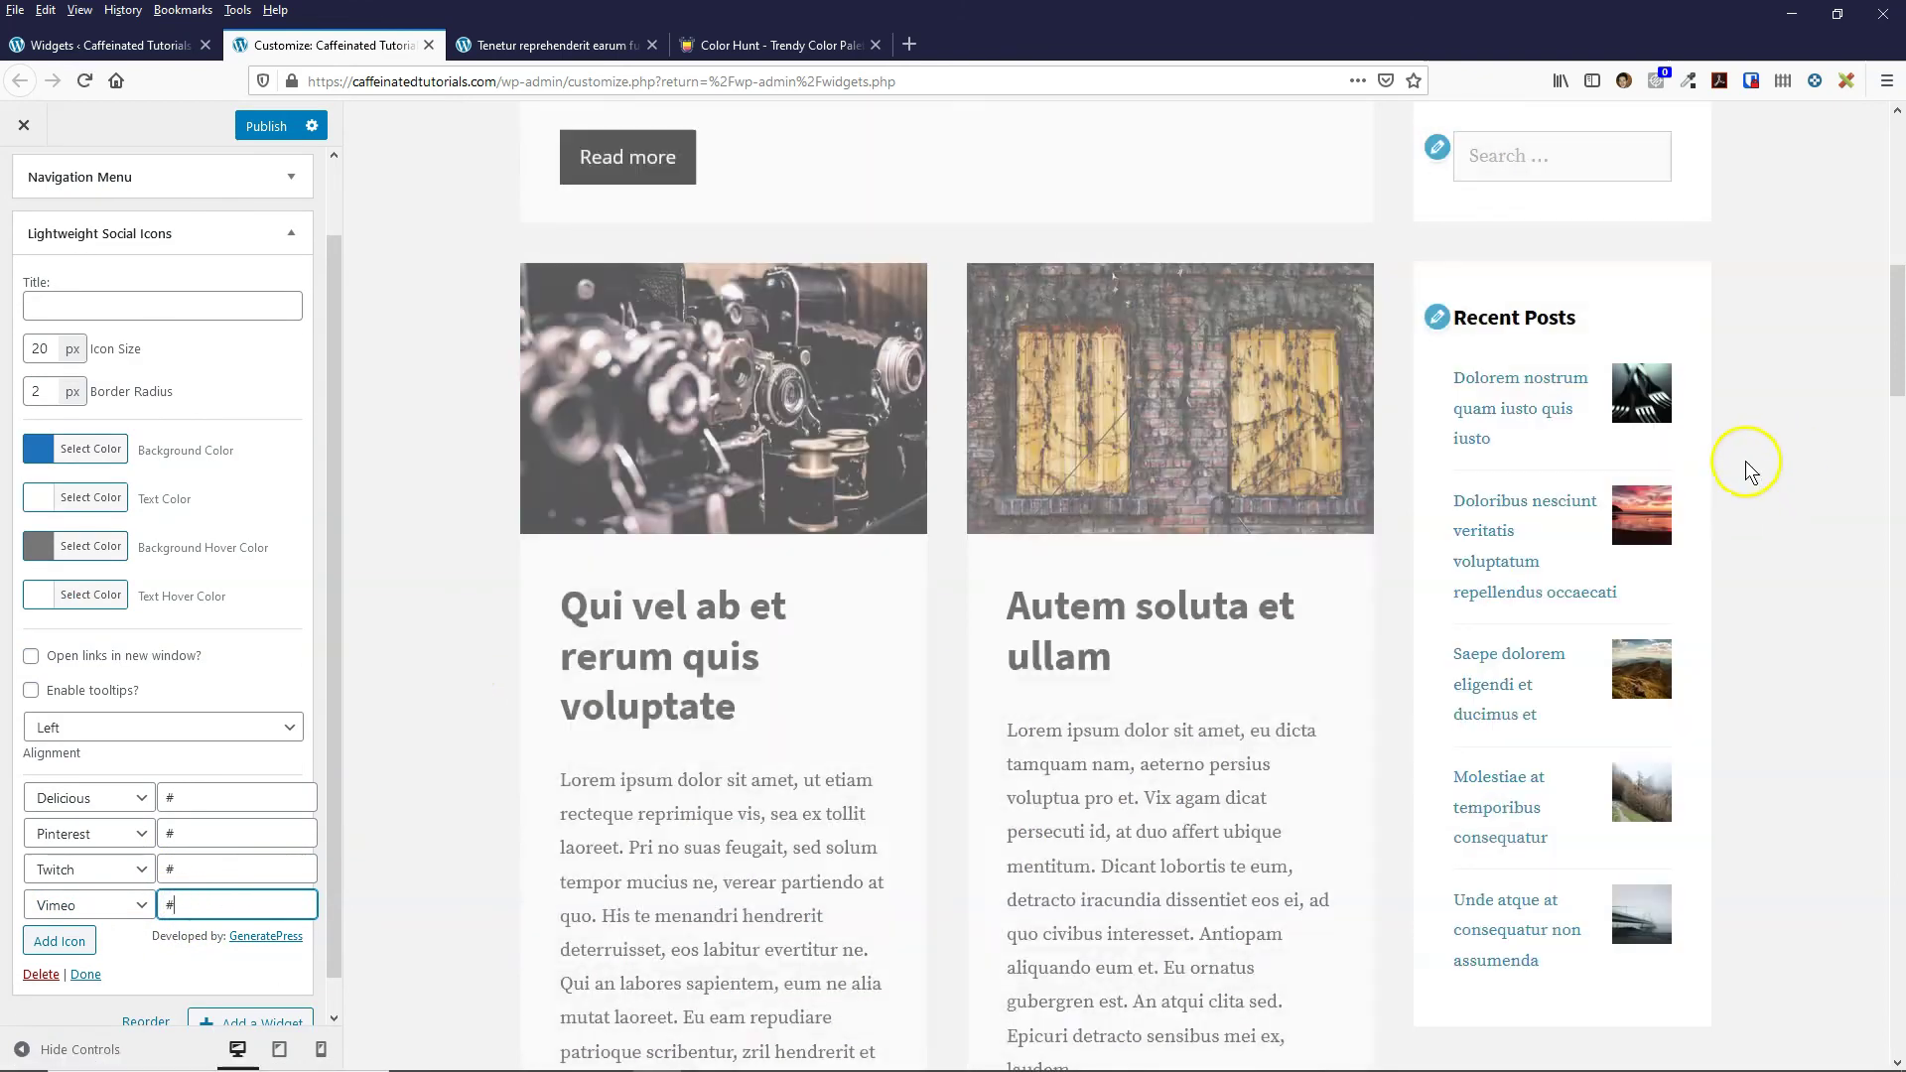
- Give the footer icons border radius 50, blue background, black #000 hover, new-window links, centre alignment
{"action": "left_click_drag", "start_coordinate": [1898, 345], "coordinate": [1292, 867]}
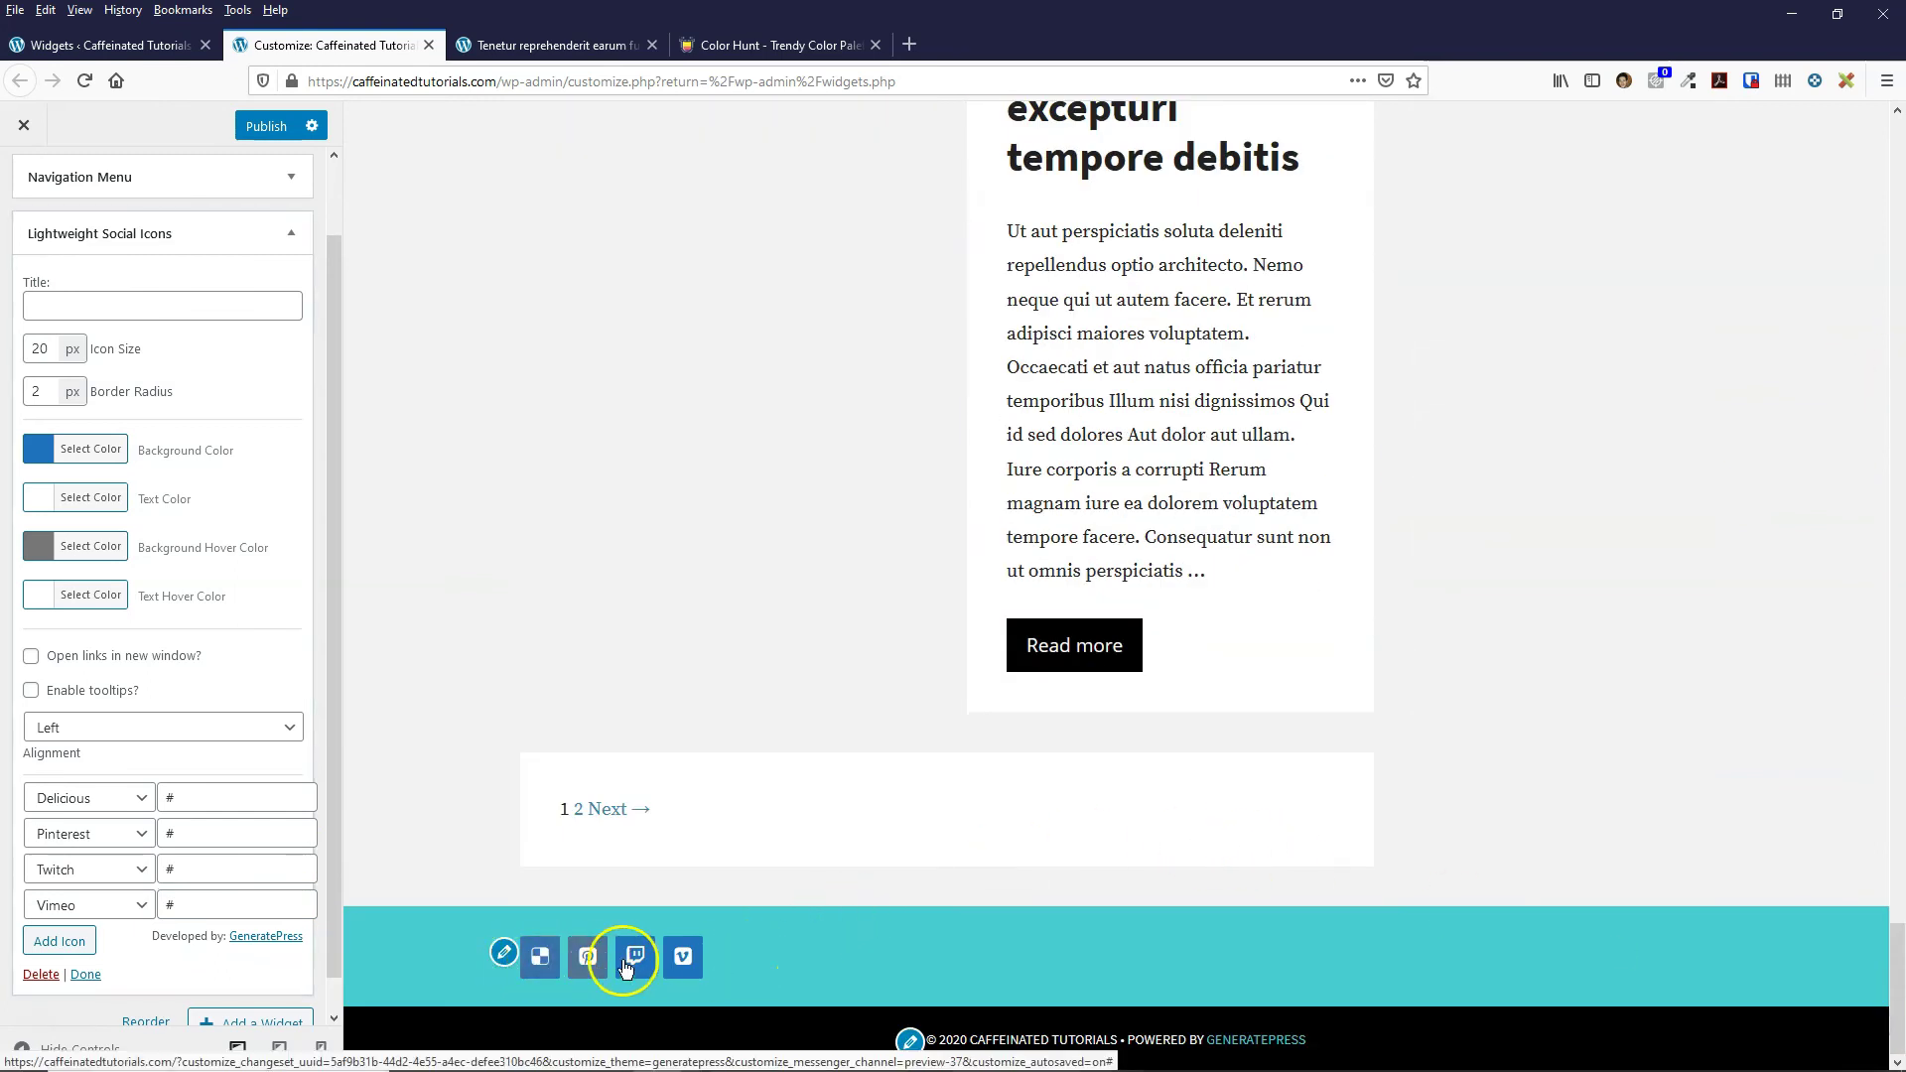
{"action": "double_click", "coordinate": [40, 391]}
{"action": "type", "text": "50"}
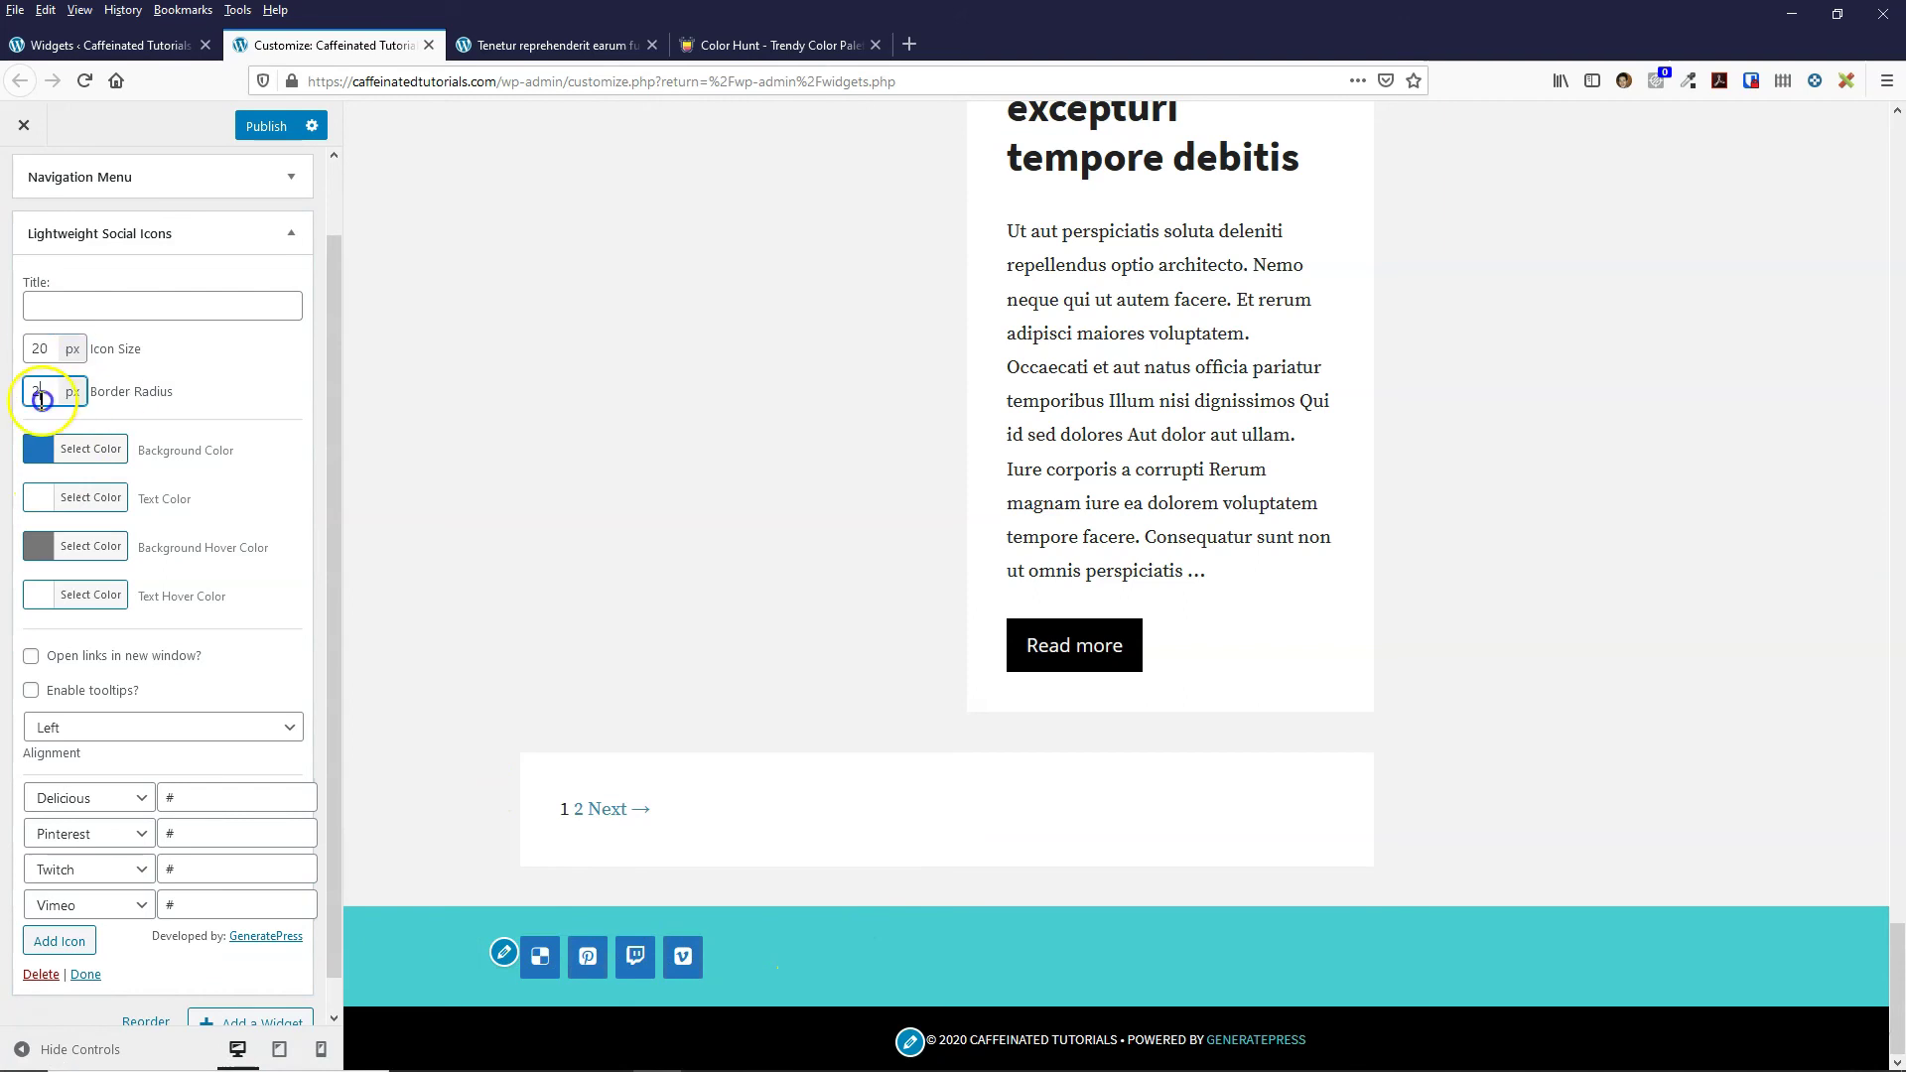
{"action": "left_click", "coordinate": [74, 449]}
{"action": "left_click", "coordinate": [75, 546]}
{"action": "left_click", "coordinate": [31, 656]}
{"action": "left_click", "coordinate": [164, 728]}
{"action": "left_click", "coordinate": [159, 765]}
{"action": "left_click", "coordinate": [74, 546]}
{"action": "left_click", "coordinate": [234, 549]}
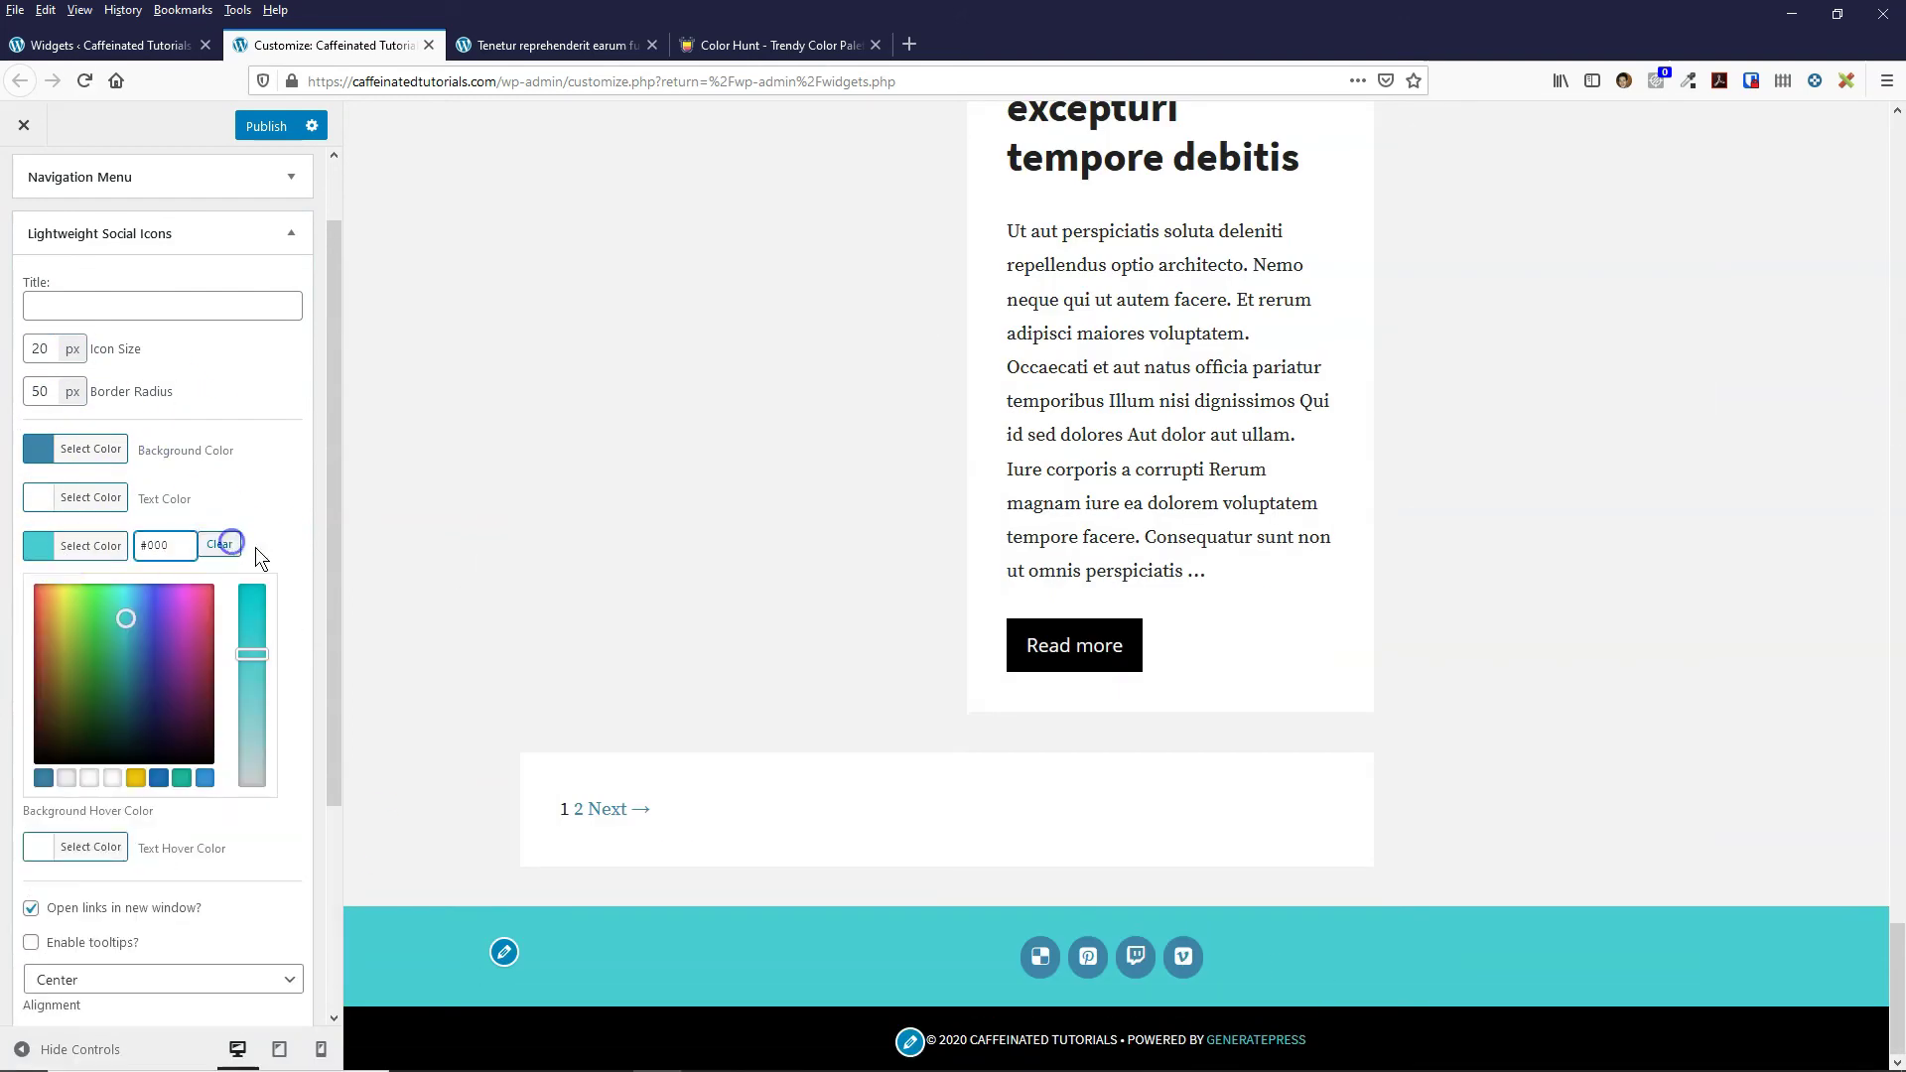
{"action": "left_click", "coordinate": [75, 546]}
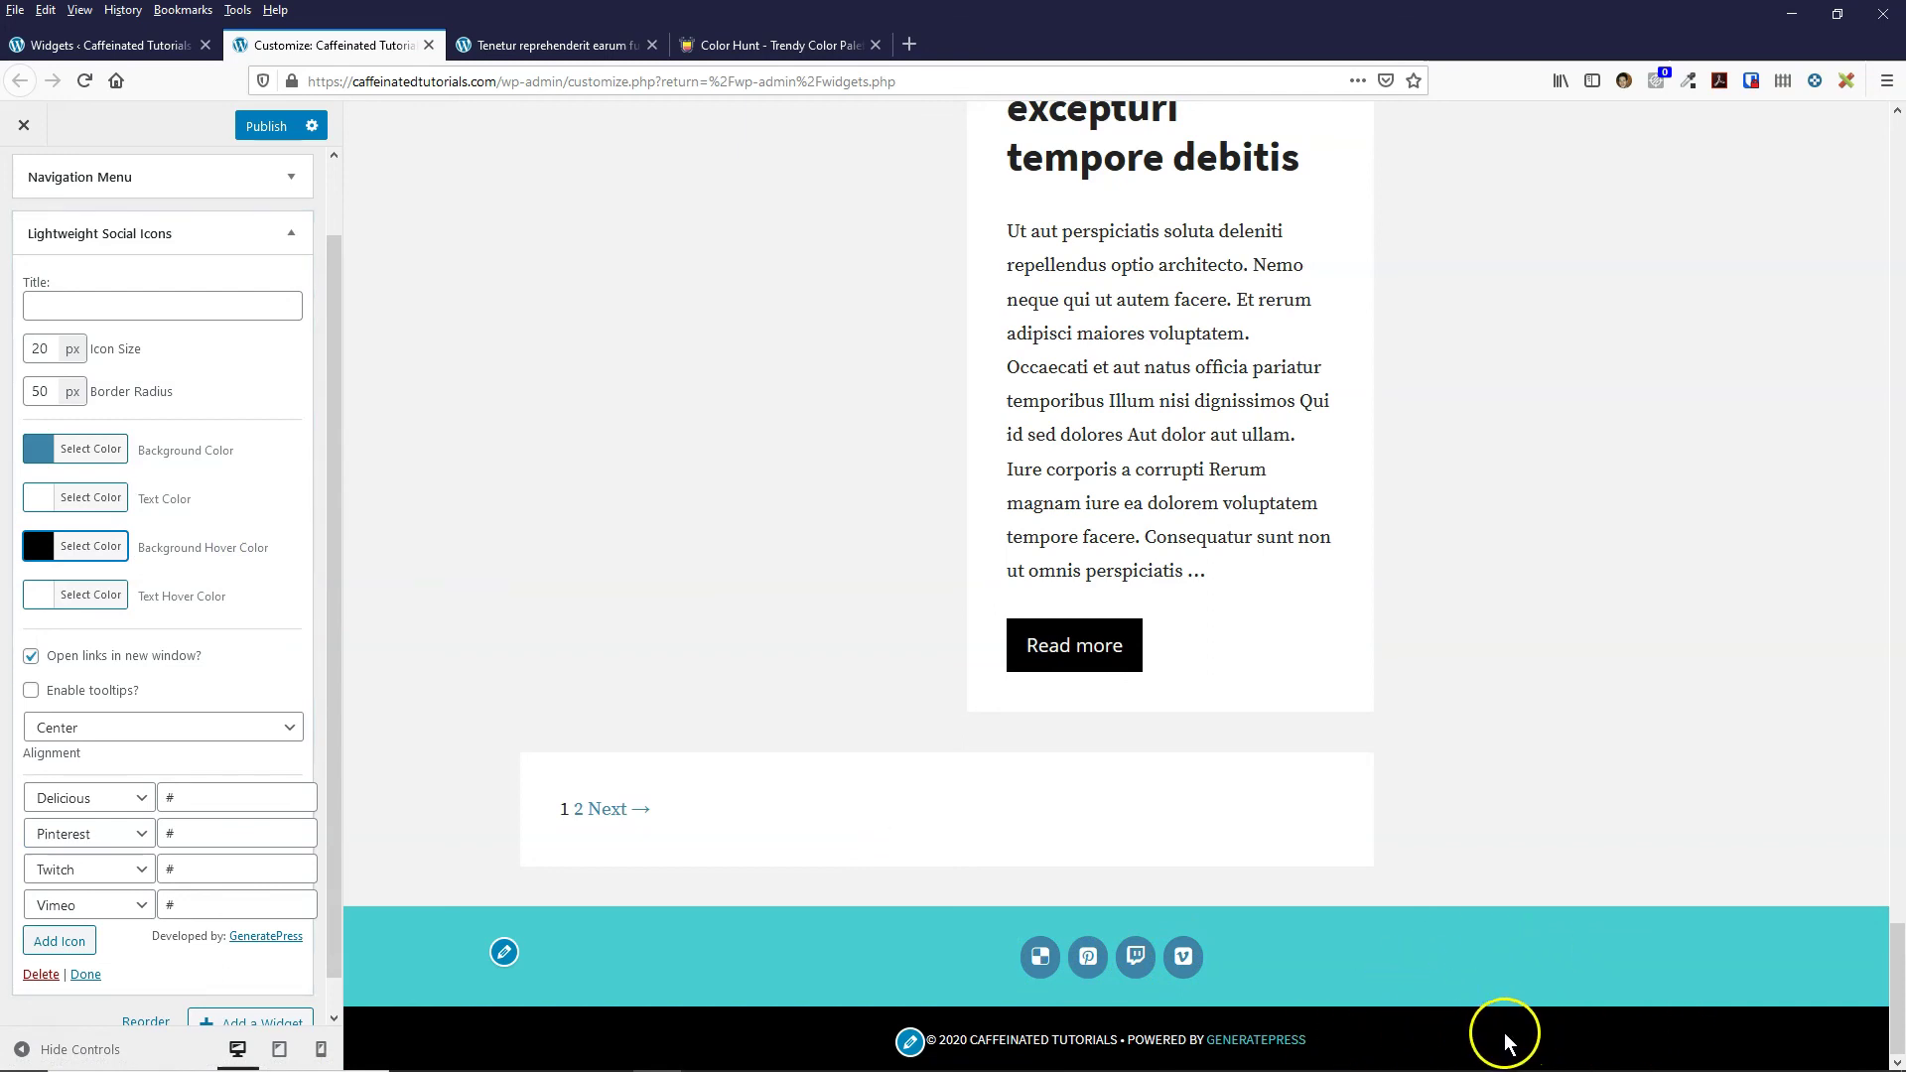
- Check the footer icons in the preview and publish the changes
{"action": "left_click_drag", "start_coordinate": [1897, 983], "coordinate": [1897, 177]}
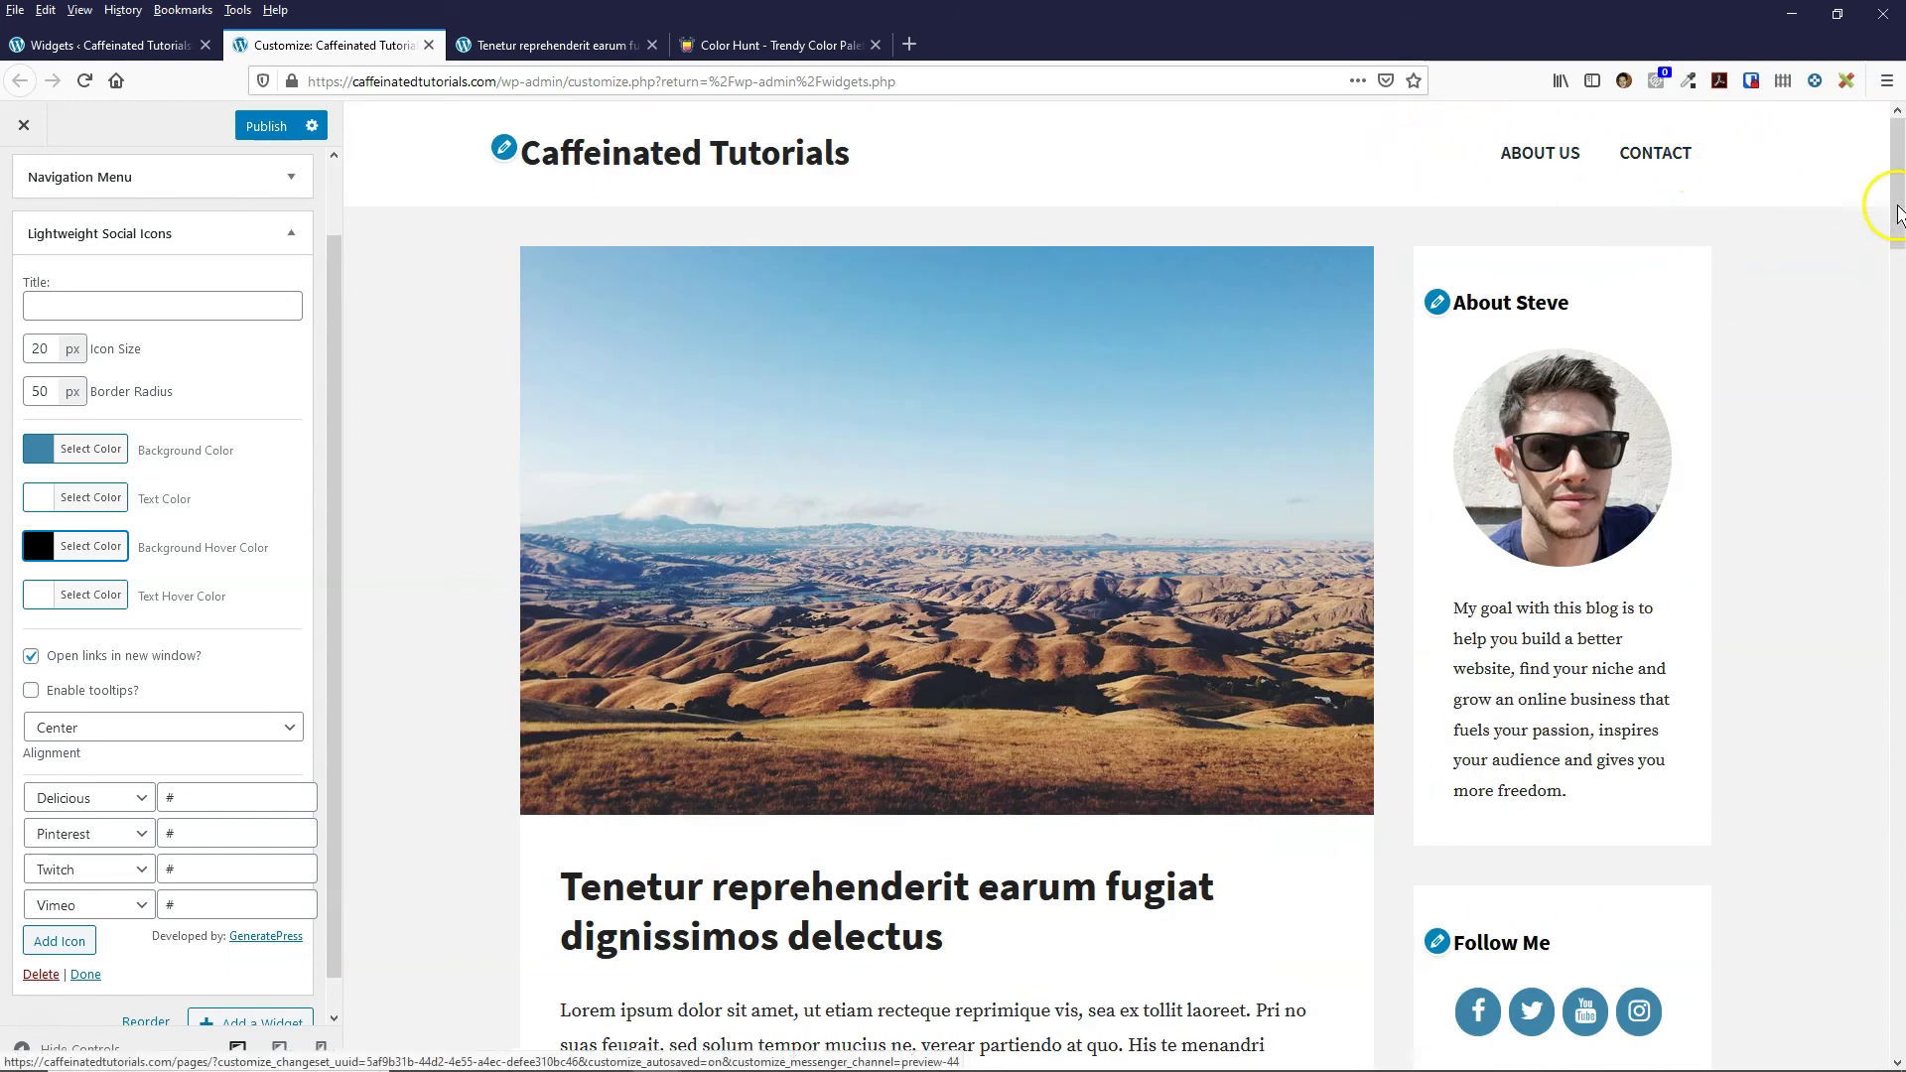
{"action": "left_click_drag", "start_coordinate": [1900, 170], "coordinate": [1807, 948]}
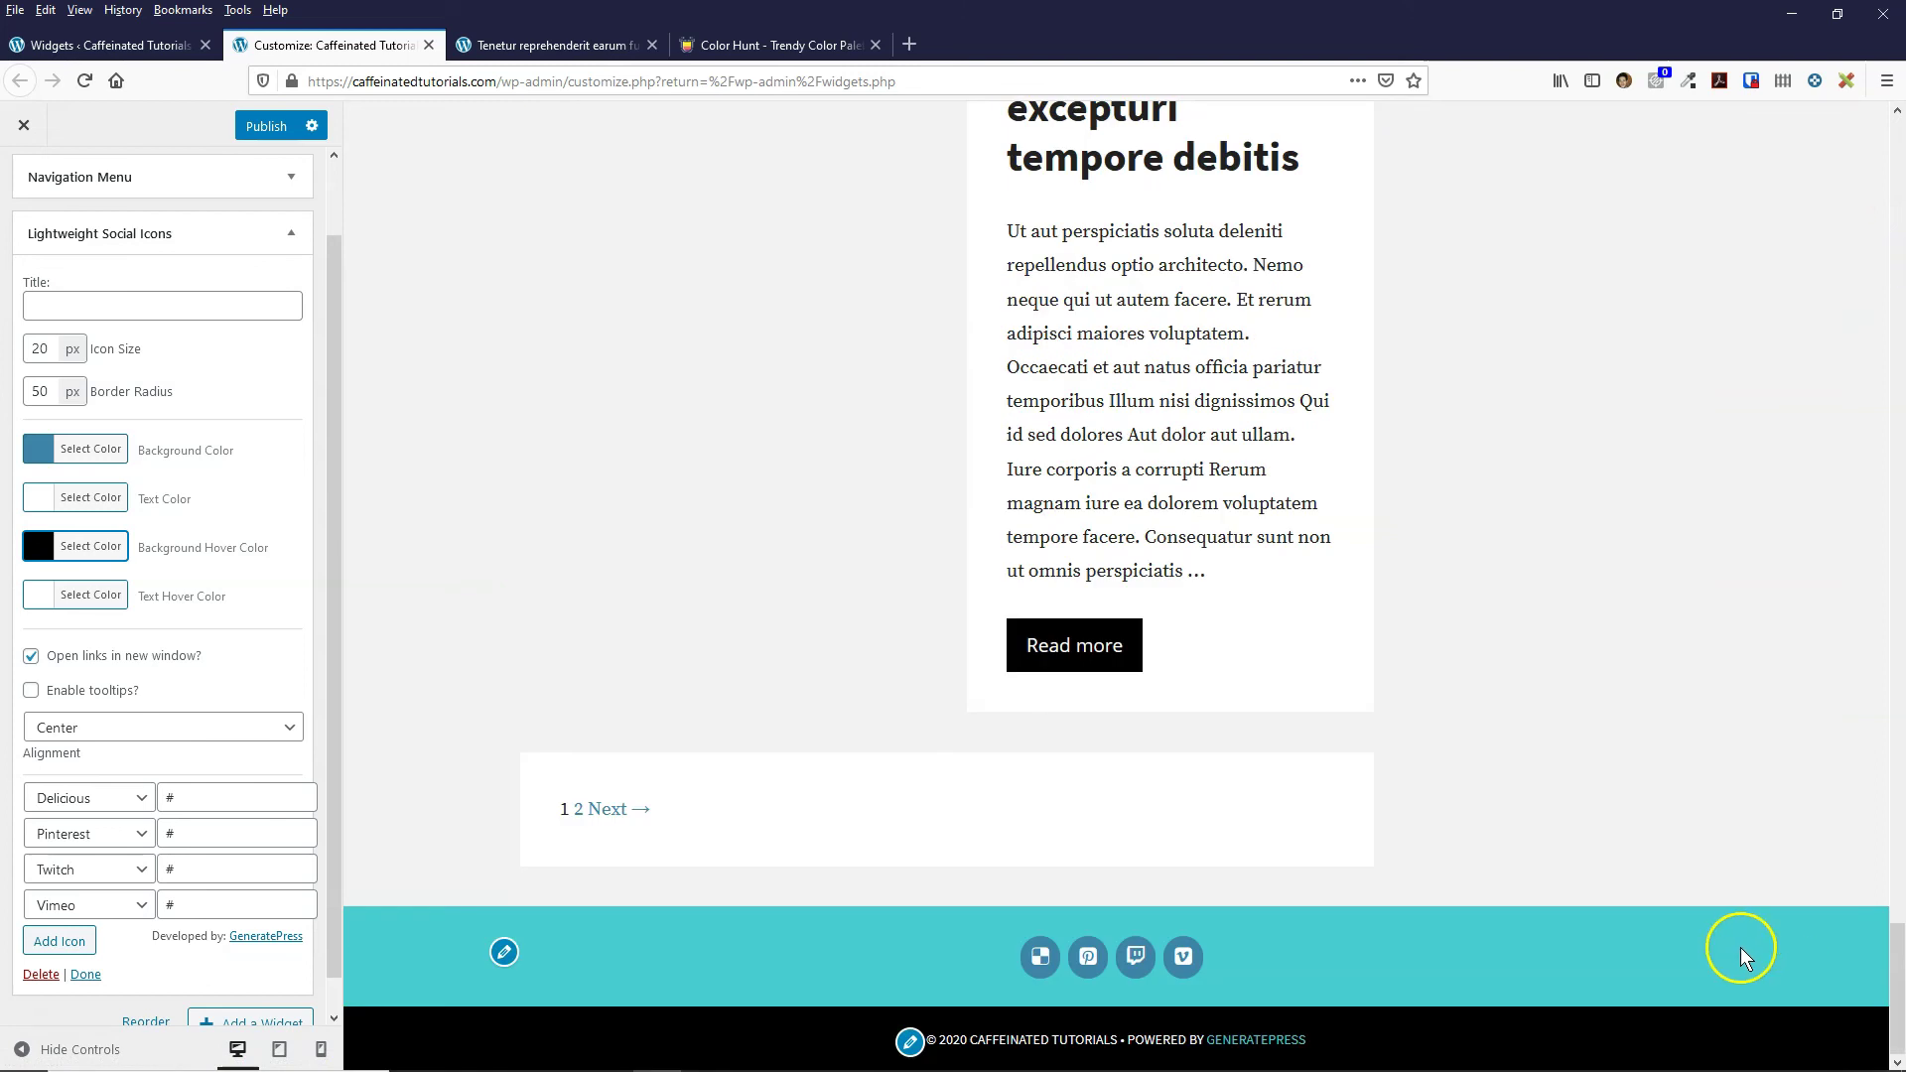
{"action": "key", "text": "ctrl+s"}
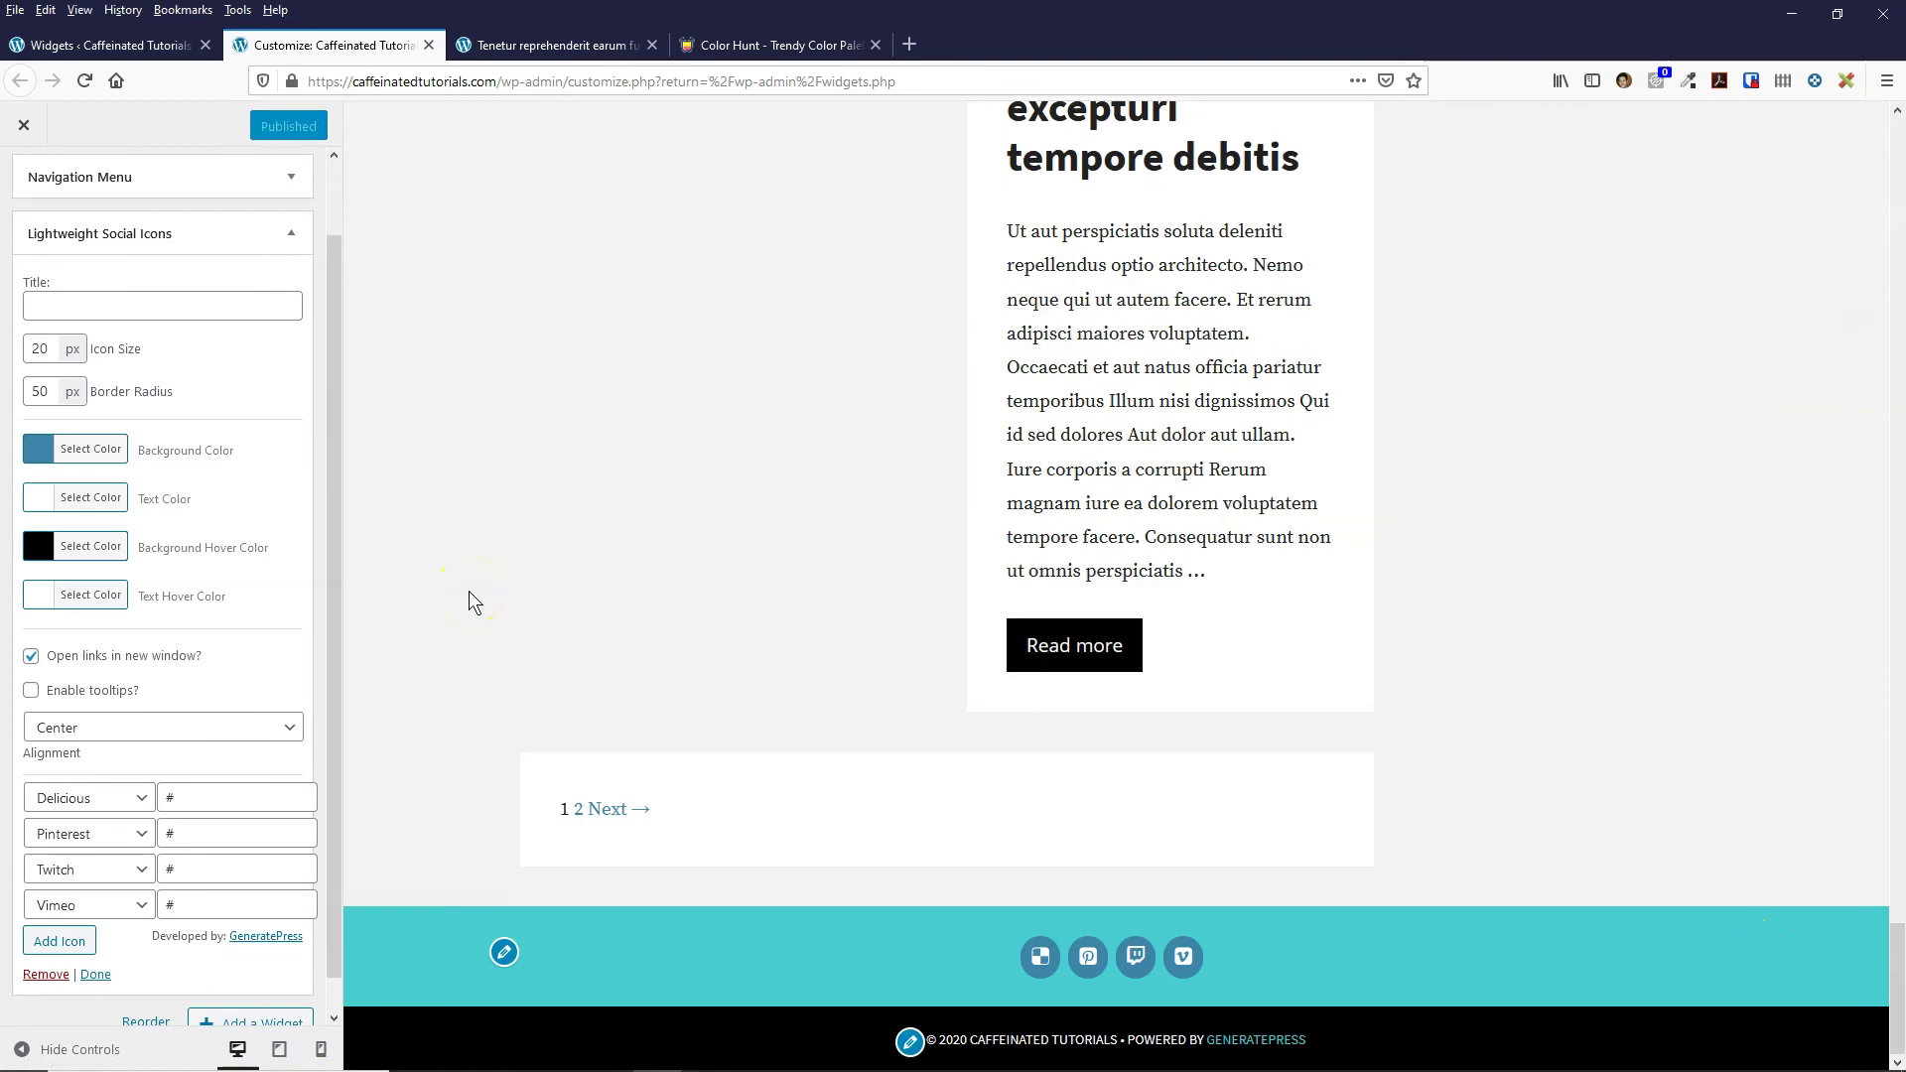